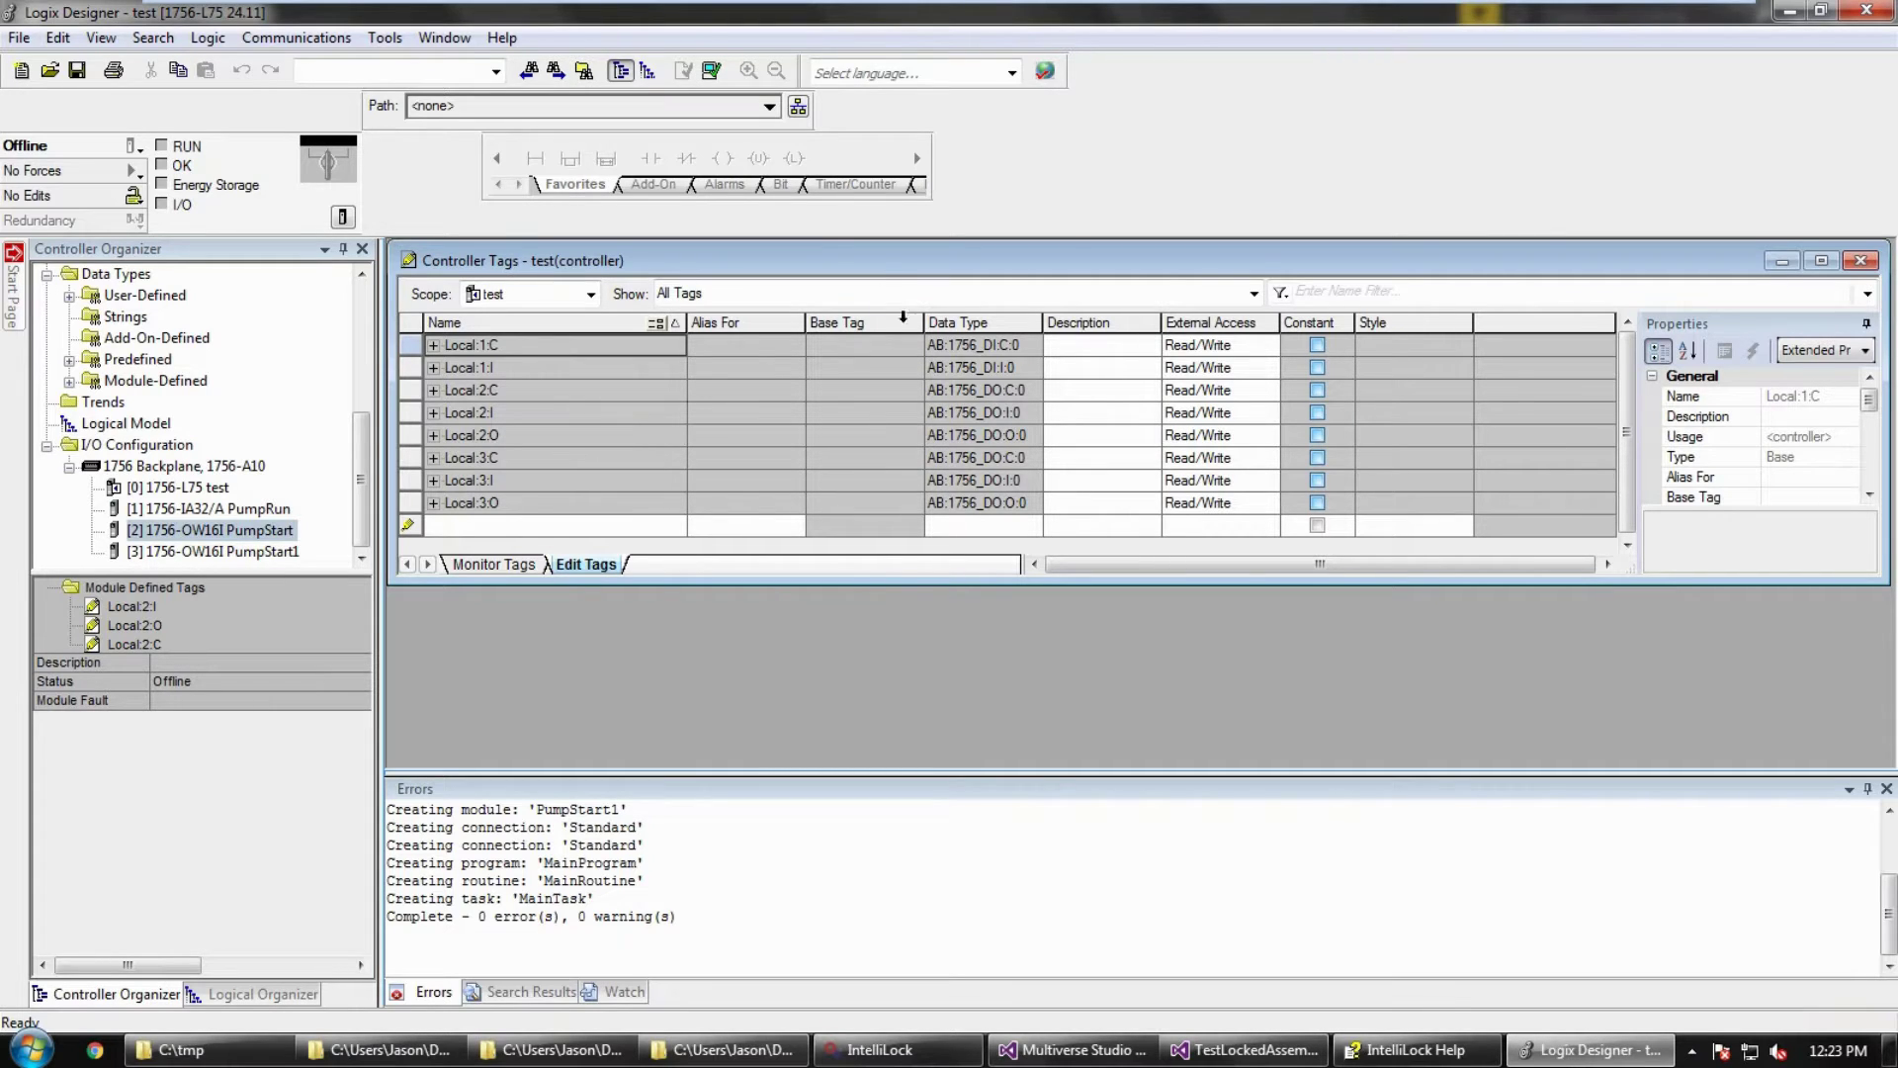
Step: Open MainProgram's MainRoutine ladder and select the NOP instruction on rung 0
{"action": "double_click", "coordinate": [849, 266]}
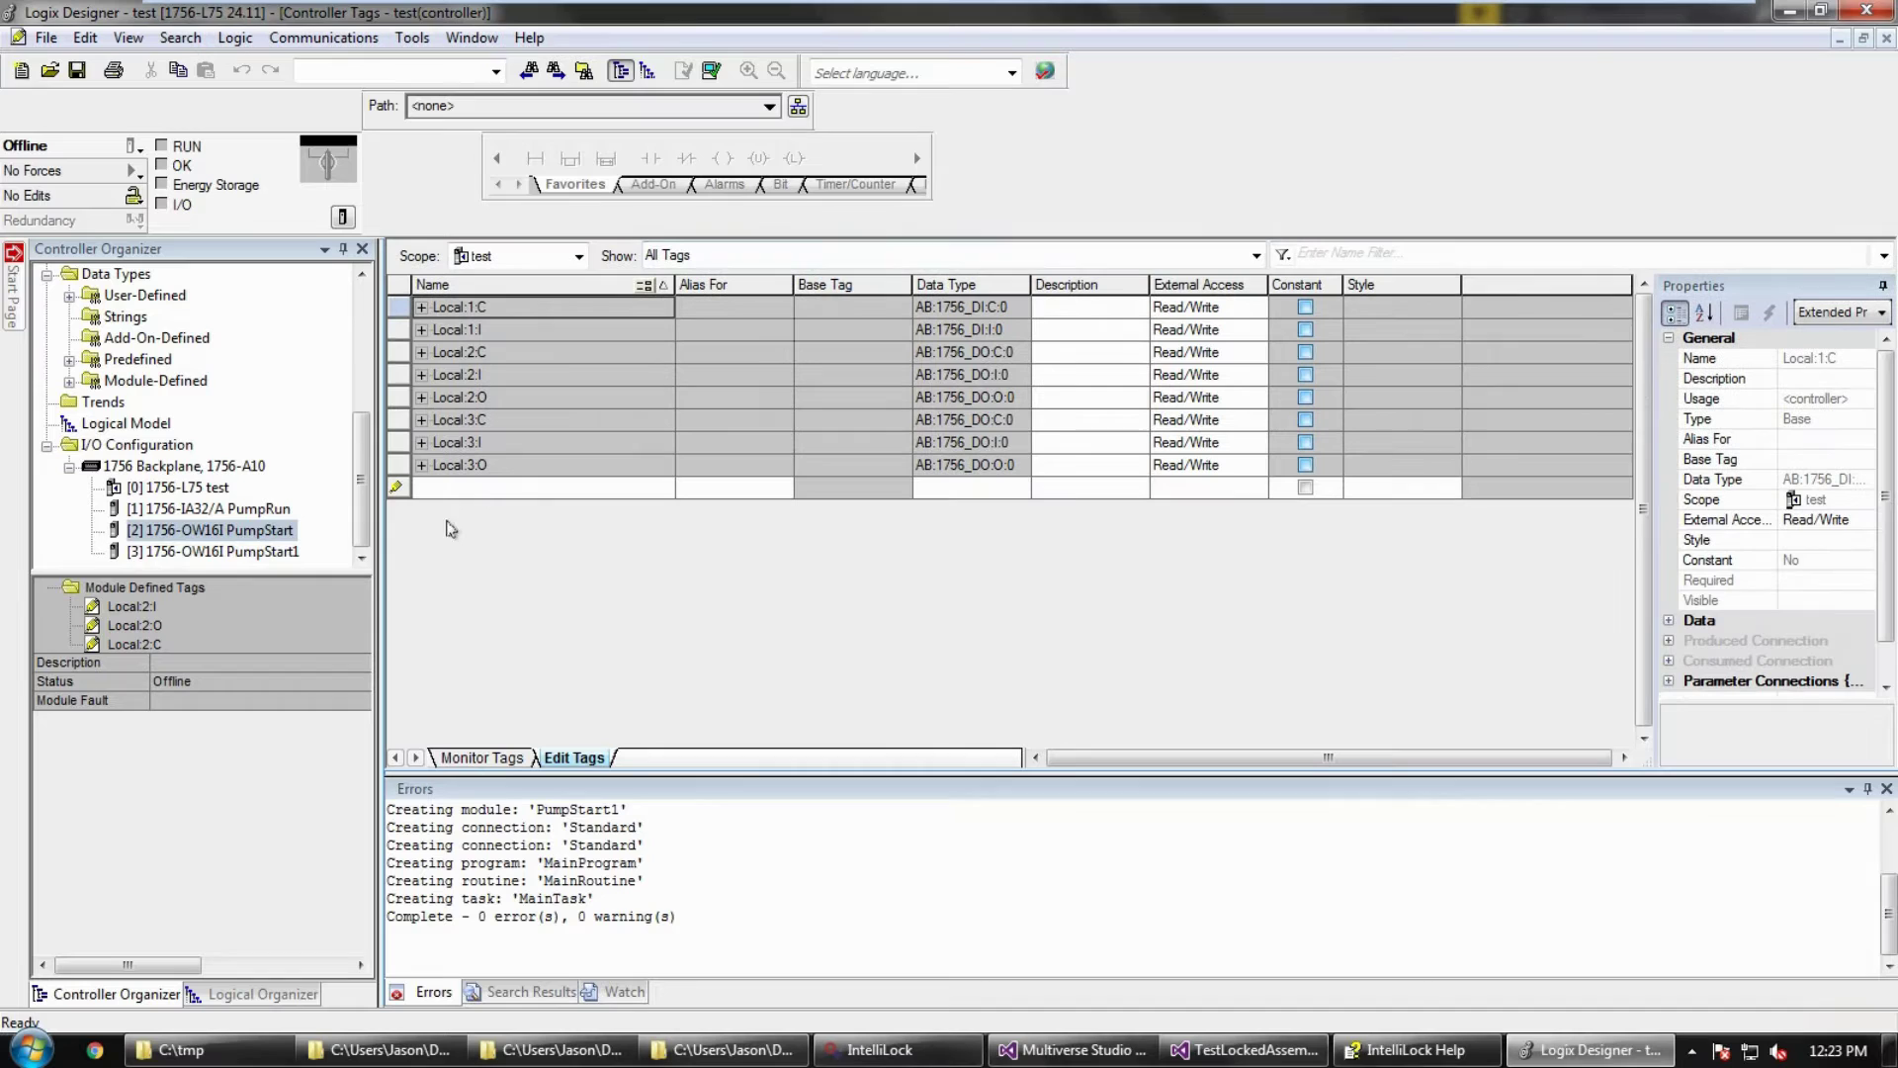
{"action": "left_click_drag", "start_coordinate": [360, 490], "coordinate": [357, 360]}
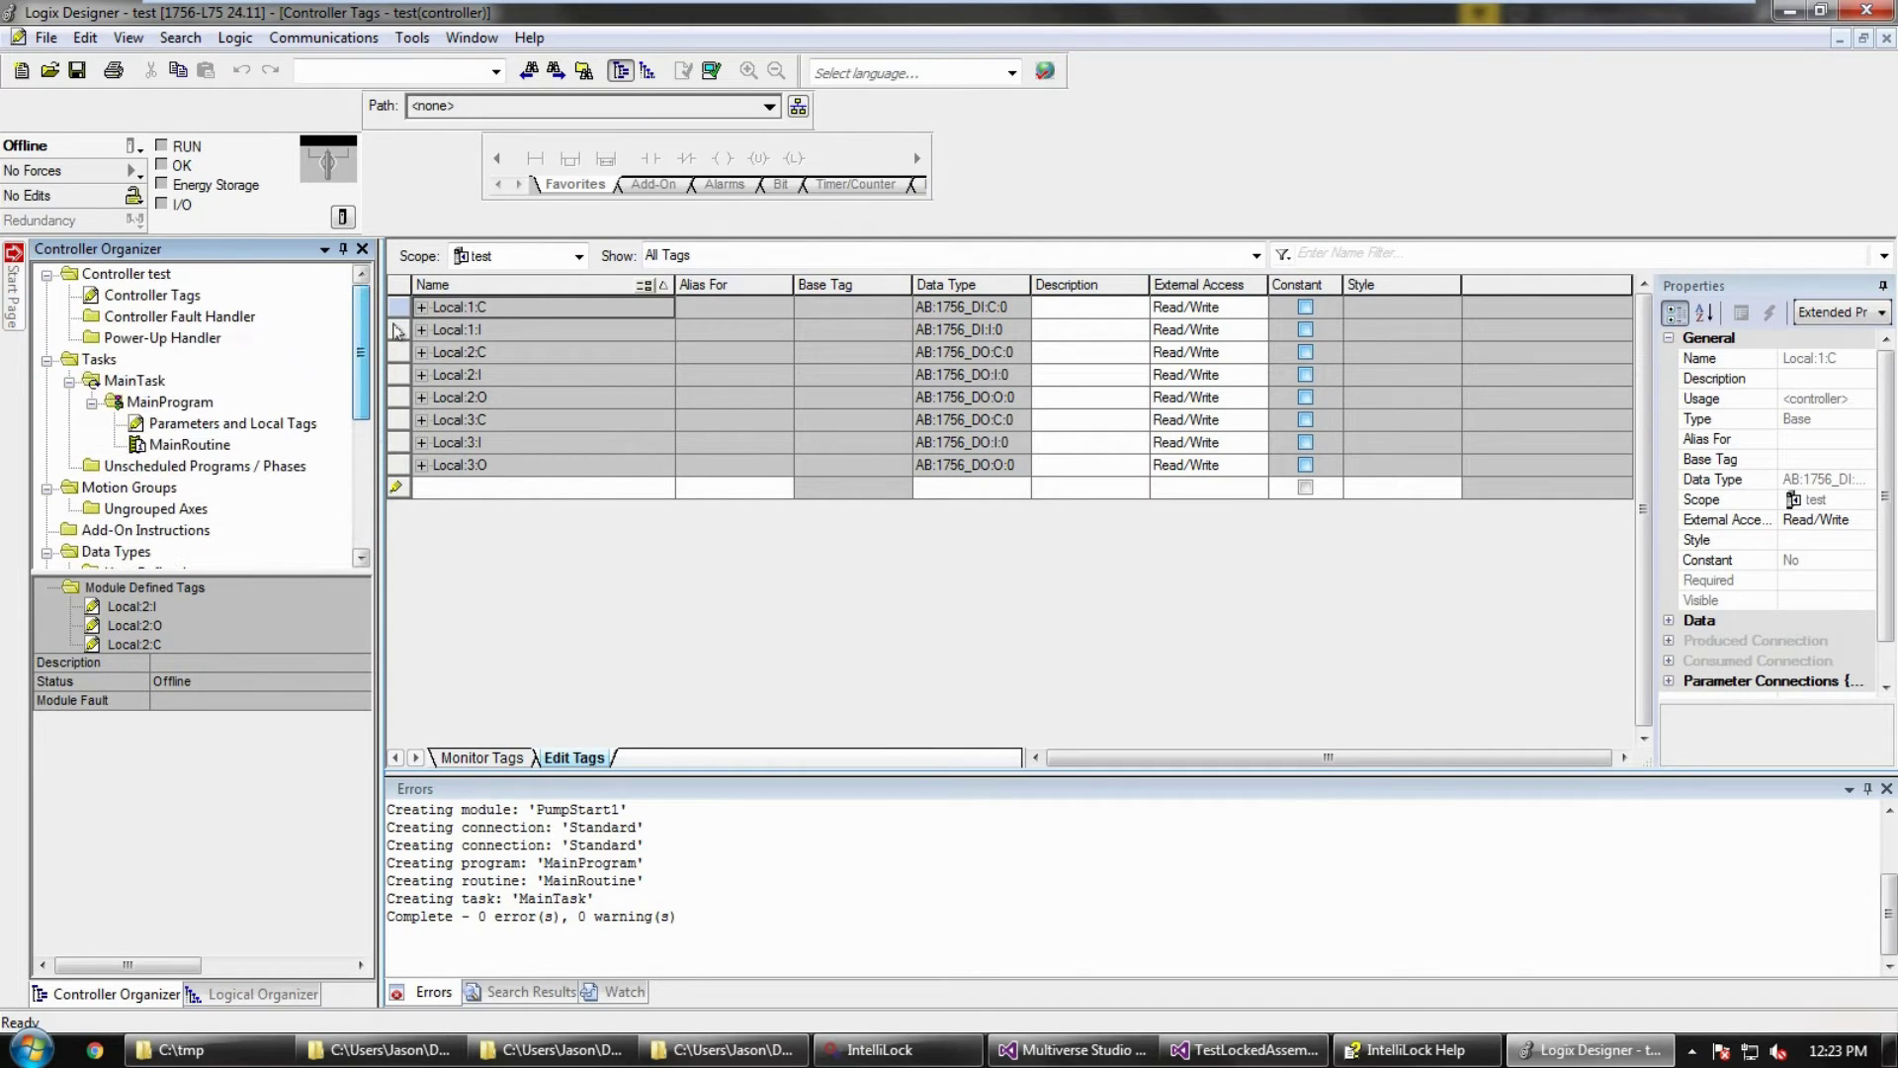
{"action": "left_click", "coordinate": [217, 449]}
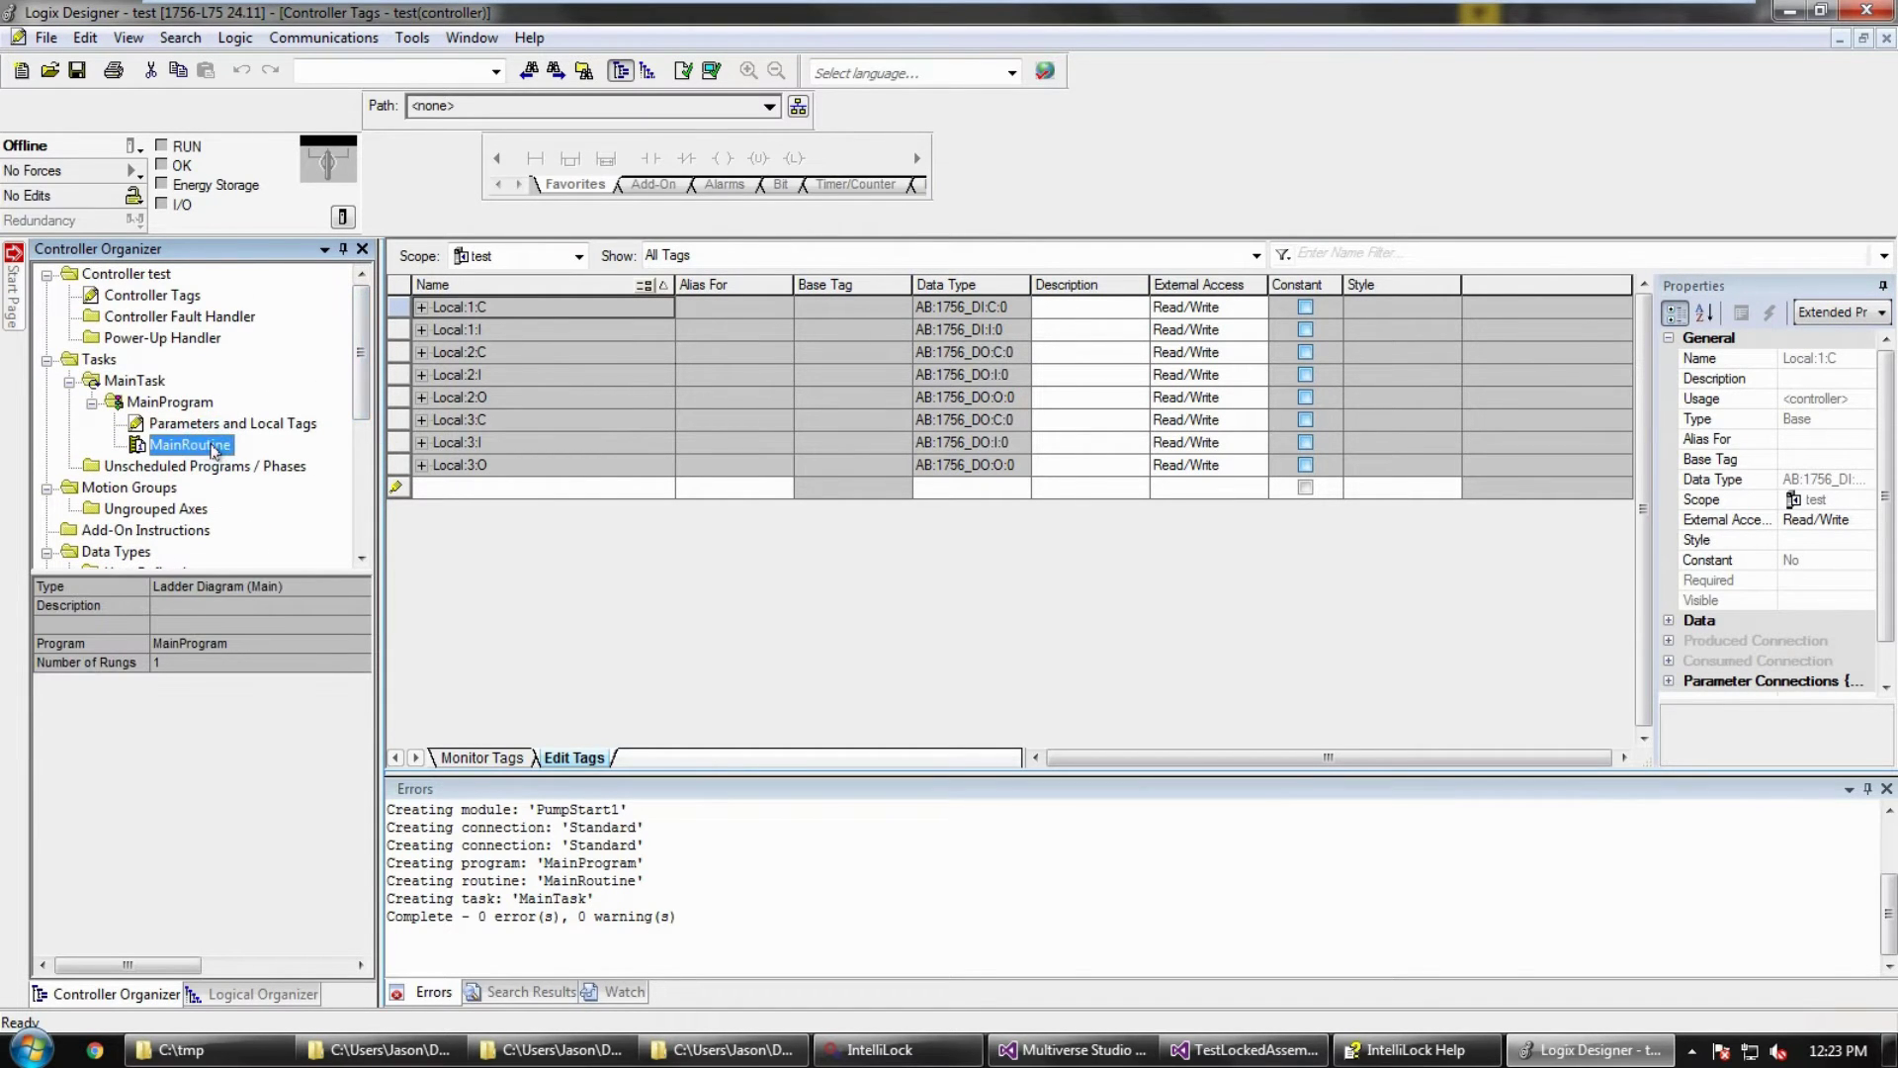
{"action": "double_click", "coordinate": [218, 449]}
{"action": "left_click", "coordinate": [1802, 321]}
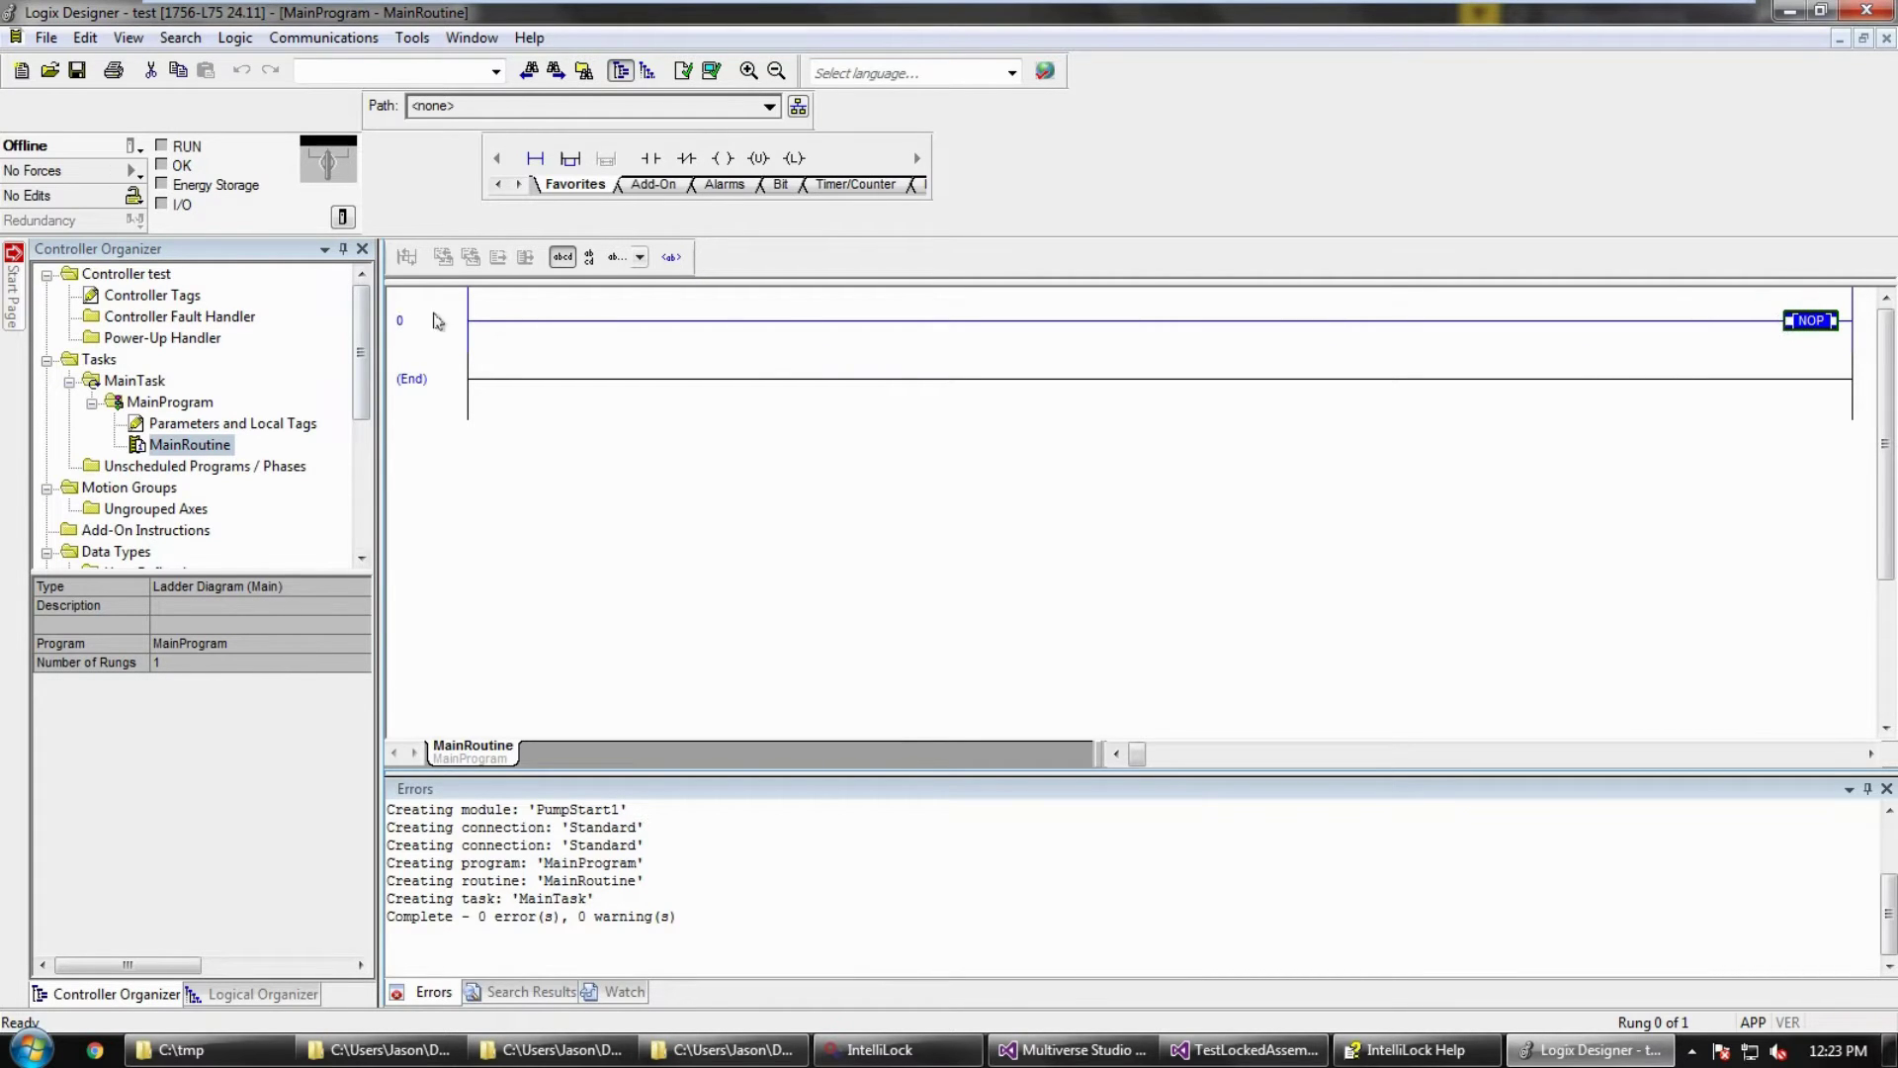
Step: Give rung 0 the comment 'No Operation - Place Holder' using Edit Rung Comment
{"action": "double_click", "coordinate": [432, 319]}
{"action": "left_click", "coordinate": [431, 404]}
{"action": "left_click", "coordinate": [425, 317]}
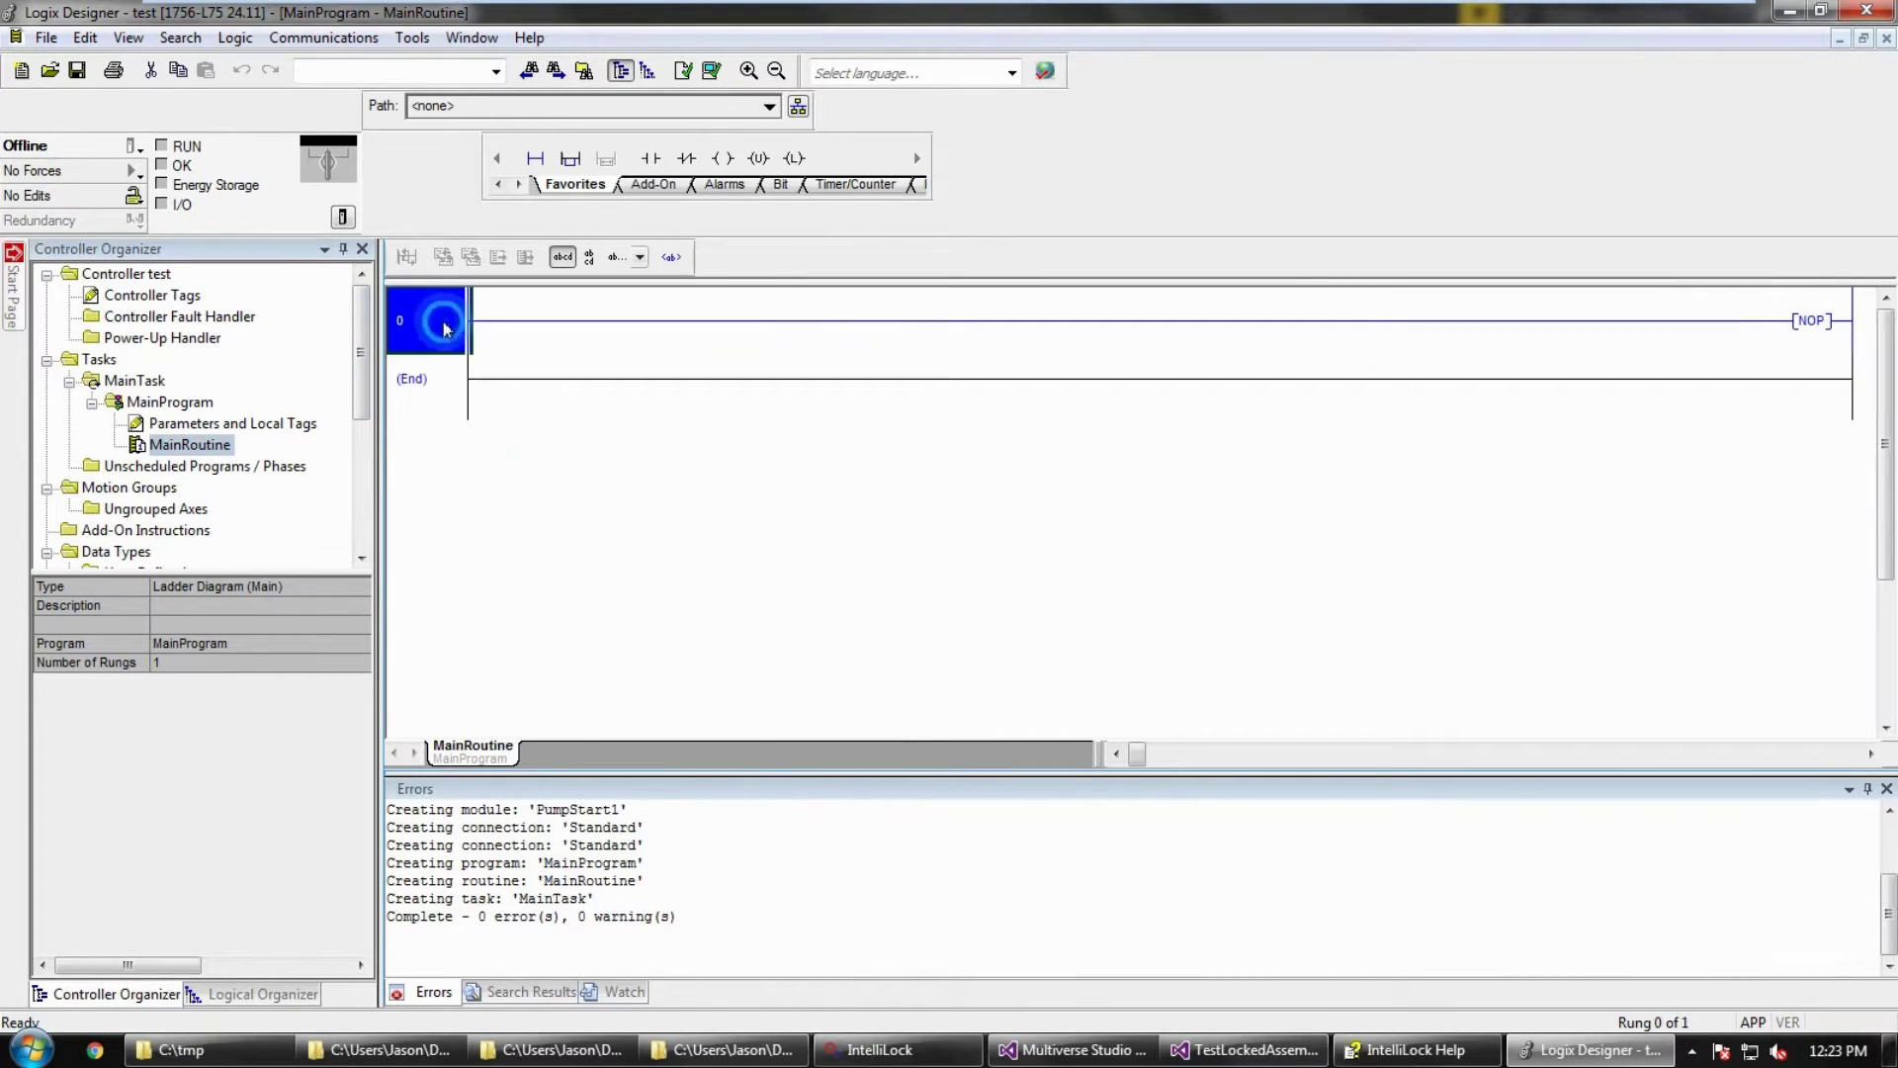
{"action": "right_click", "coordinate": [442, 323]}
{"action": "left_click", "coordinate": [512, 500]}
{"action": "type", "text": "No O"}
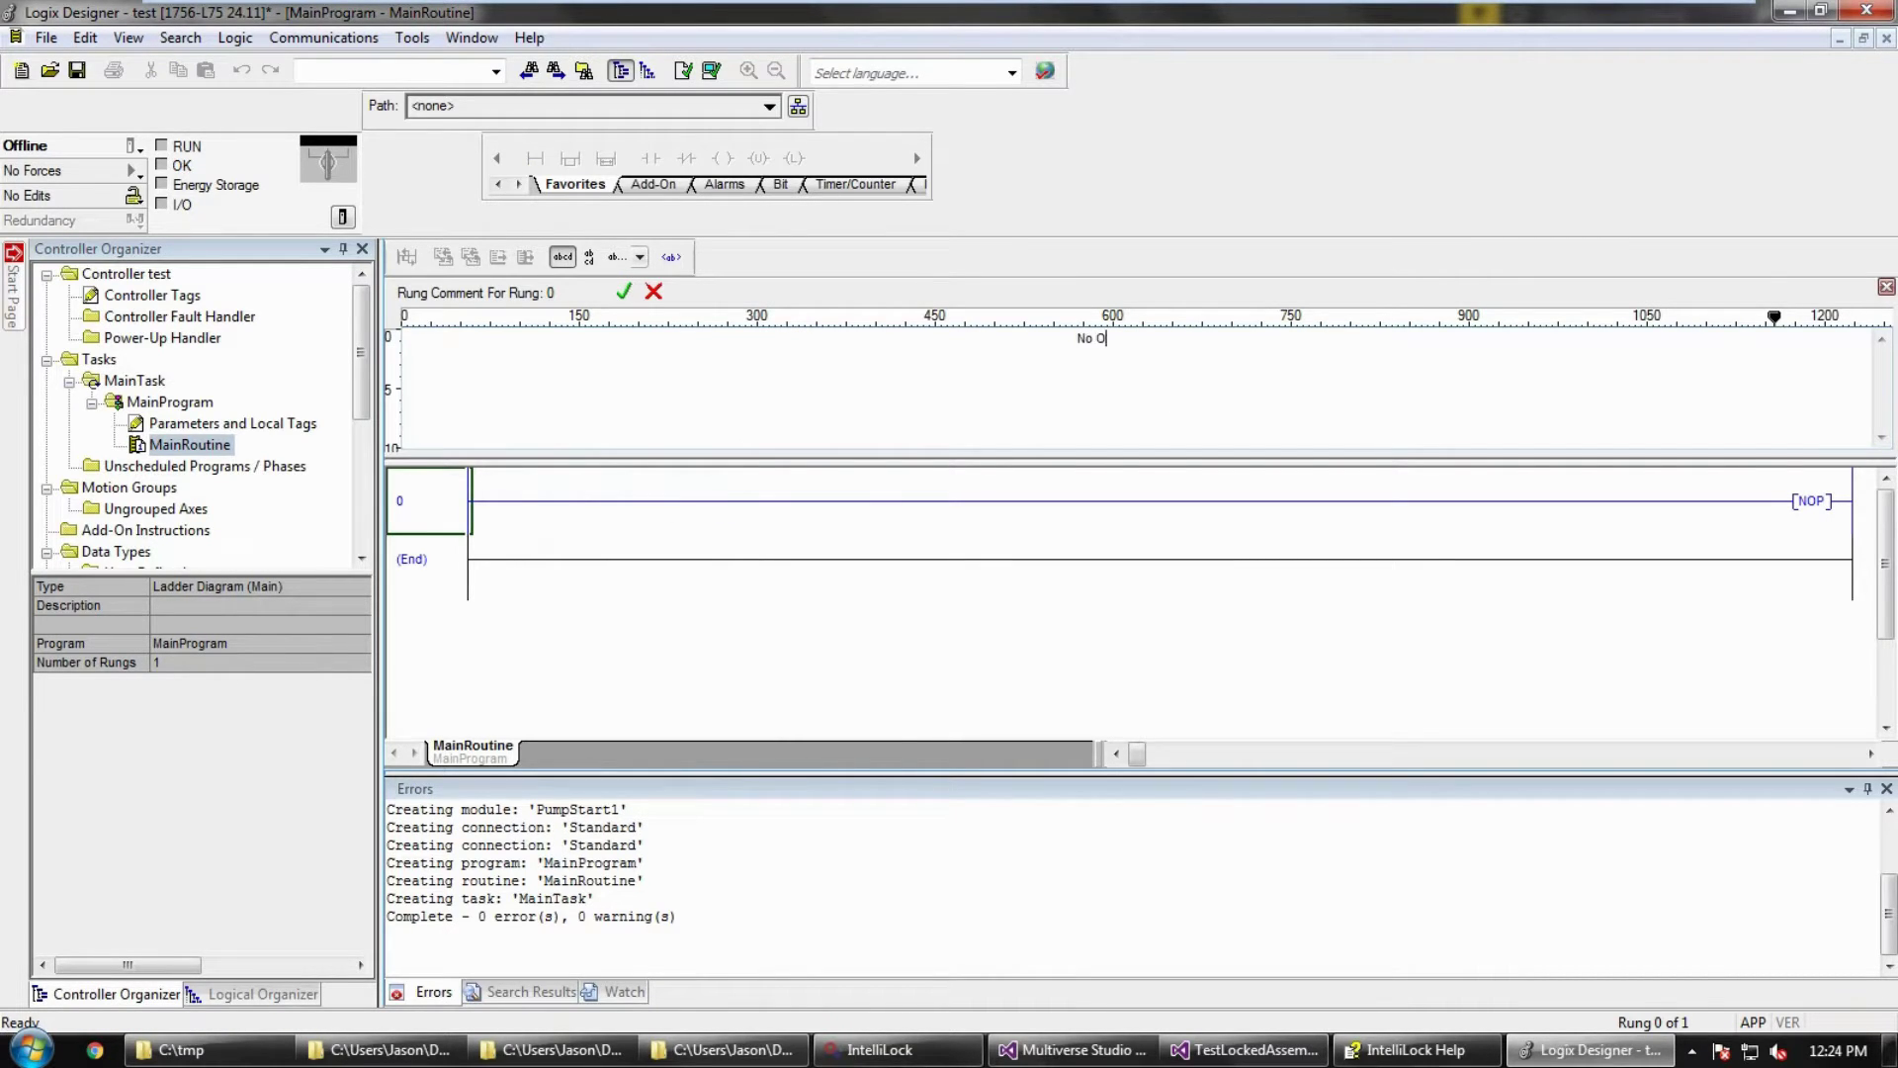
{"action": "type", "text": "pera"}
{"action": "type", "text": "tion - P"}
{"action": "type", "text": "lace Hold"}
{"action": "type", "text": "er"}
{"action": "key", "text": "Return"}
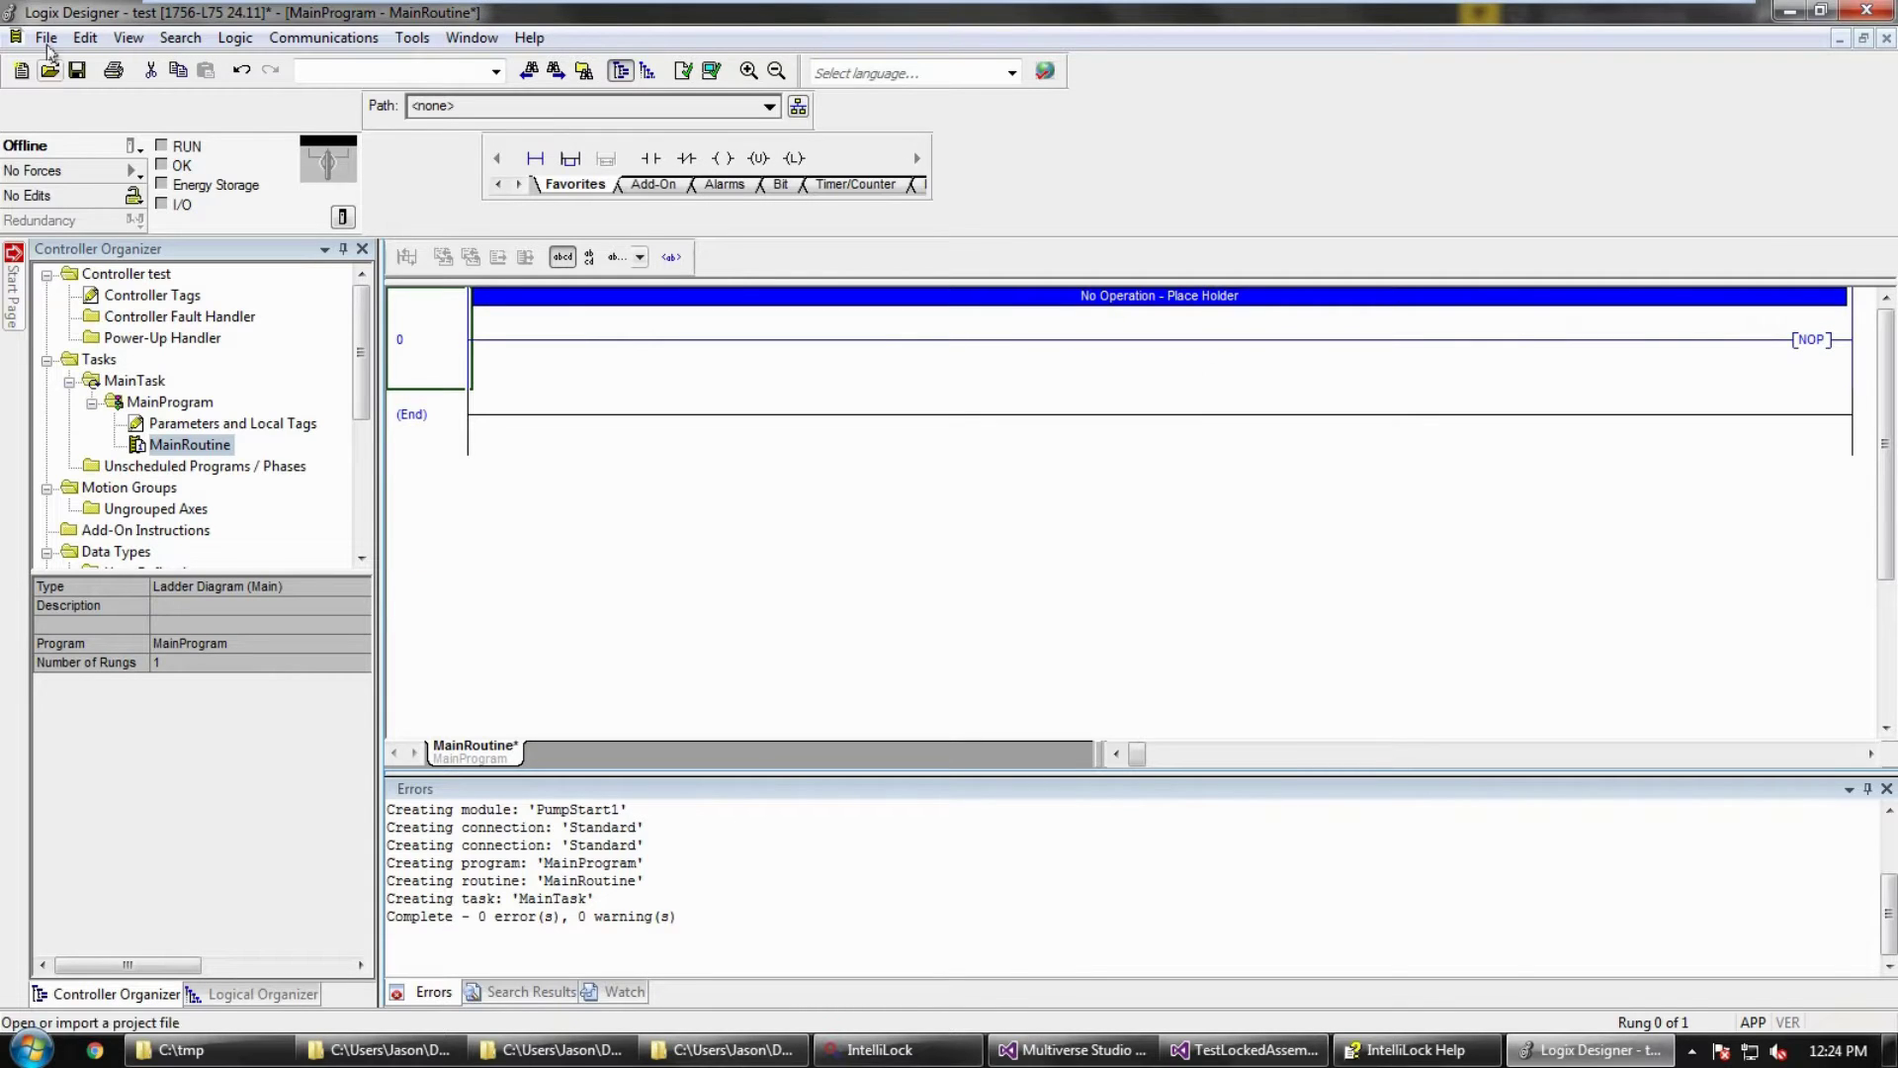
Step: Save the project as test.L5X using the Logix Designer XML File (*.L5X) type
{"action": "left_click", "coordinate": [45, 37]}
{"action": "left_click", "coordinate": [92, 175]}
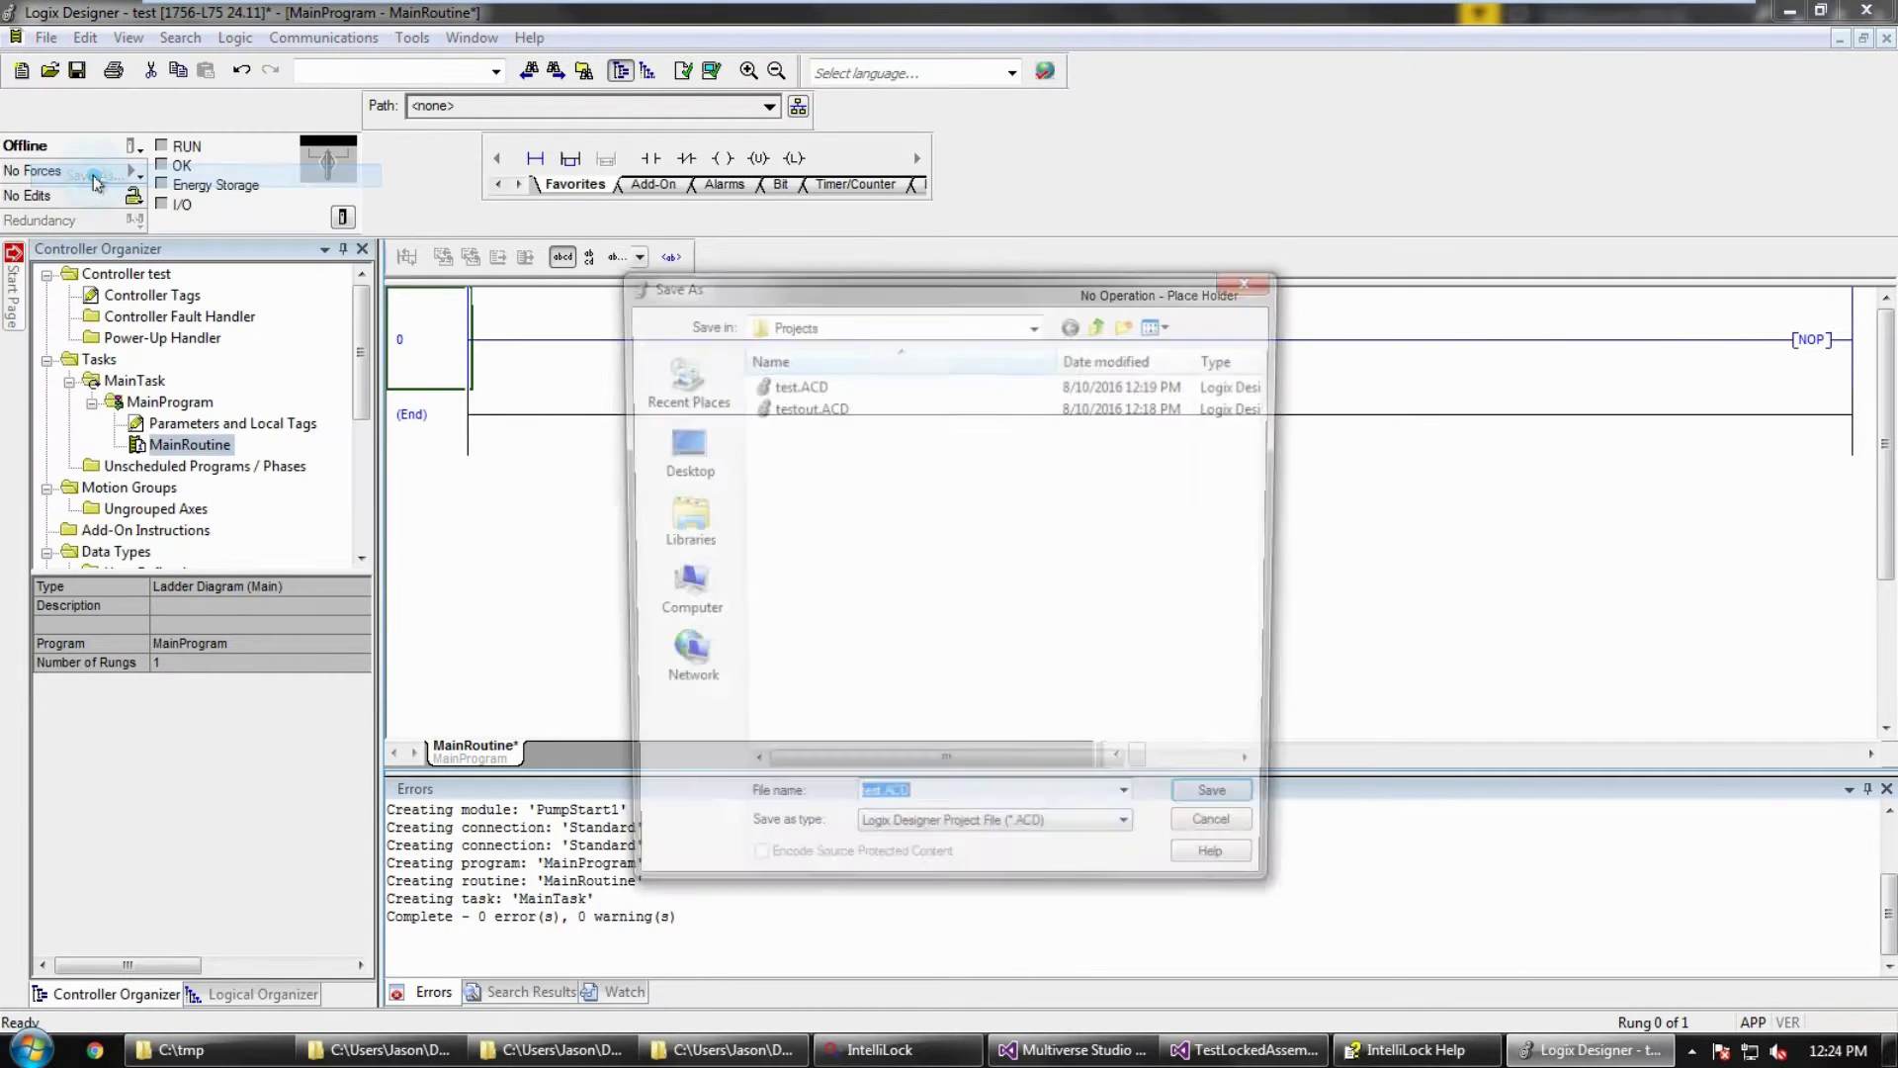
{"action": "left_click", "coordinate": [1056, 840]}
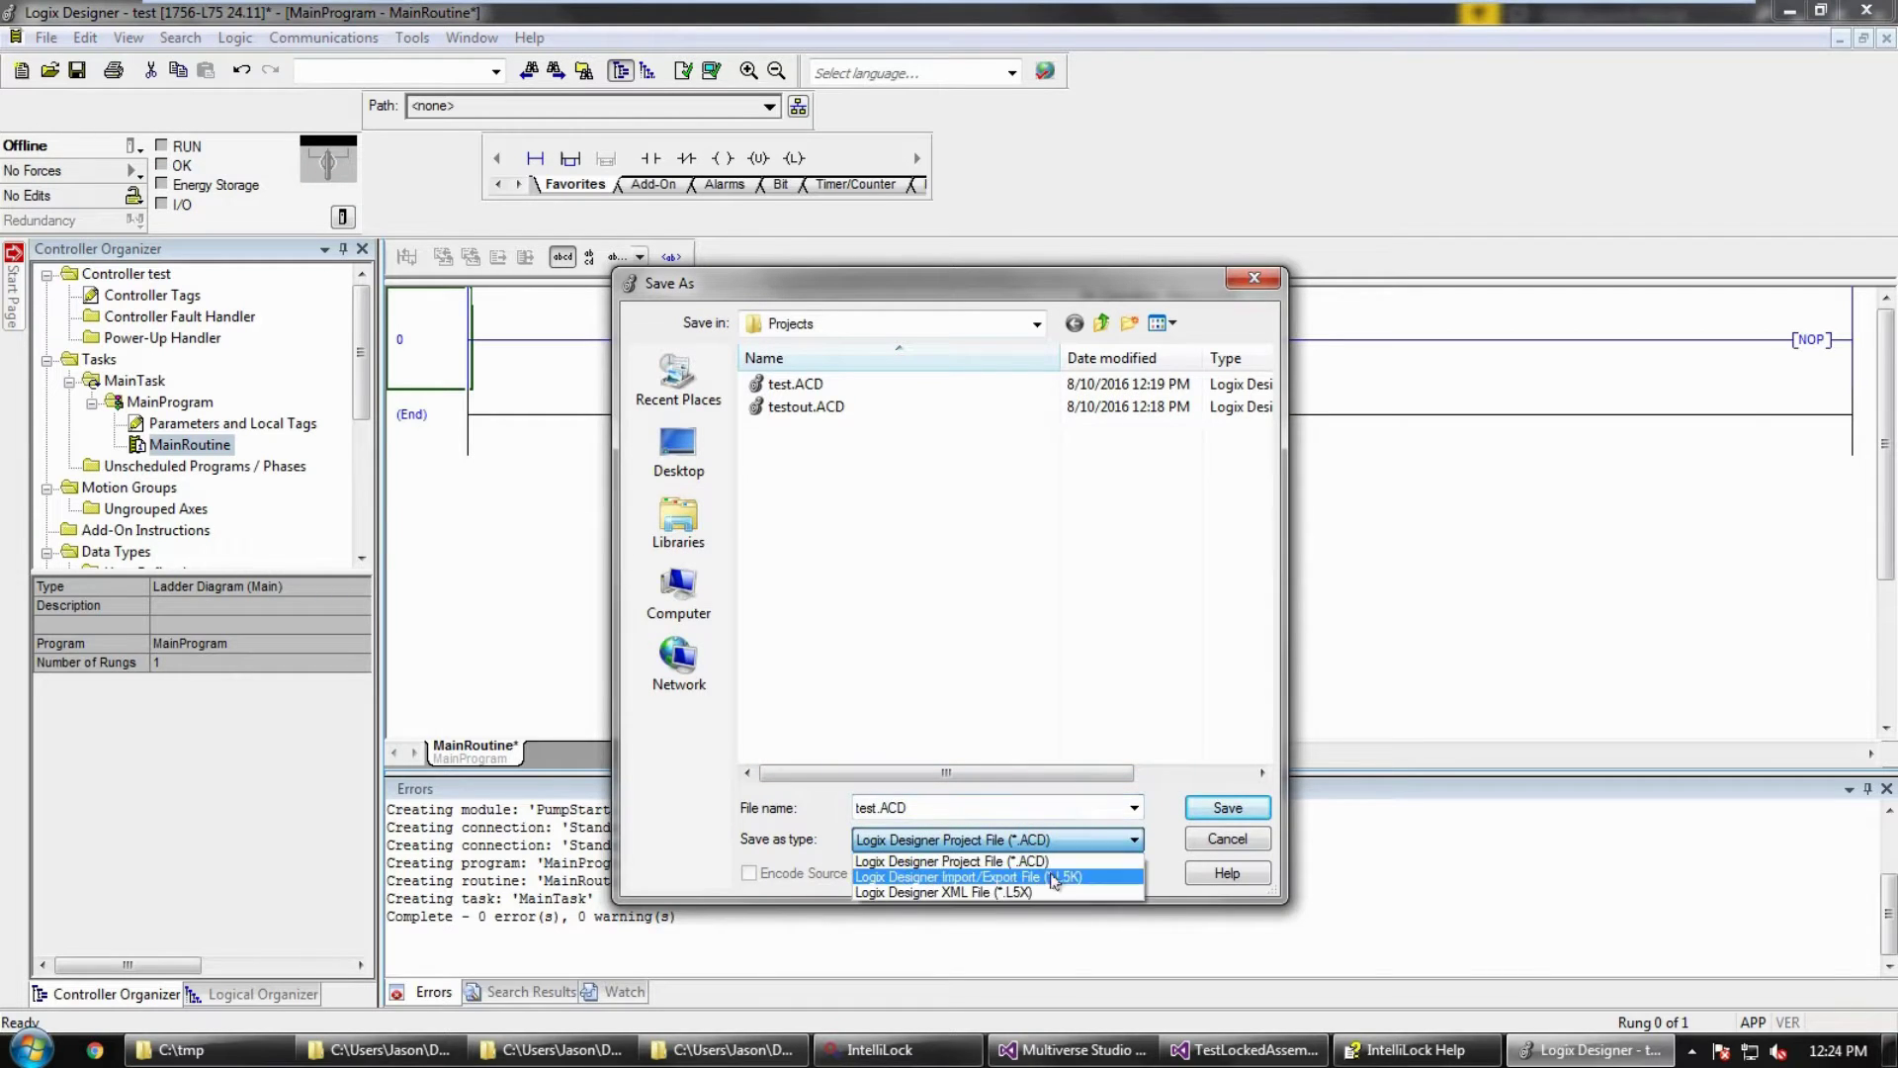
{"action": "left_click", "coordinate": [1047, 875]}
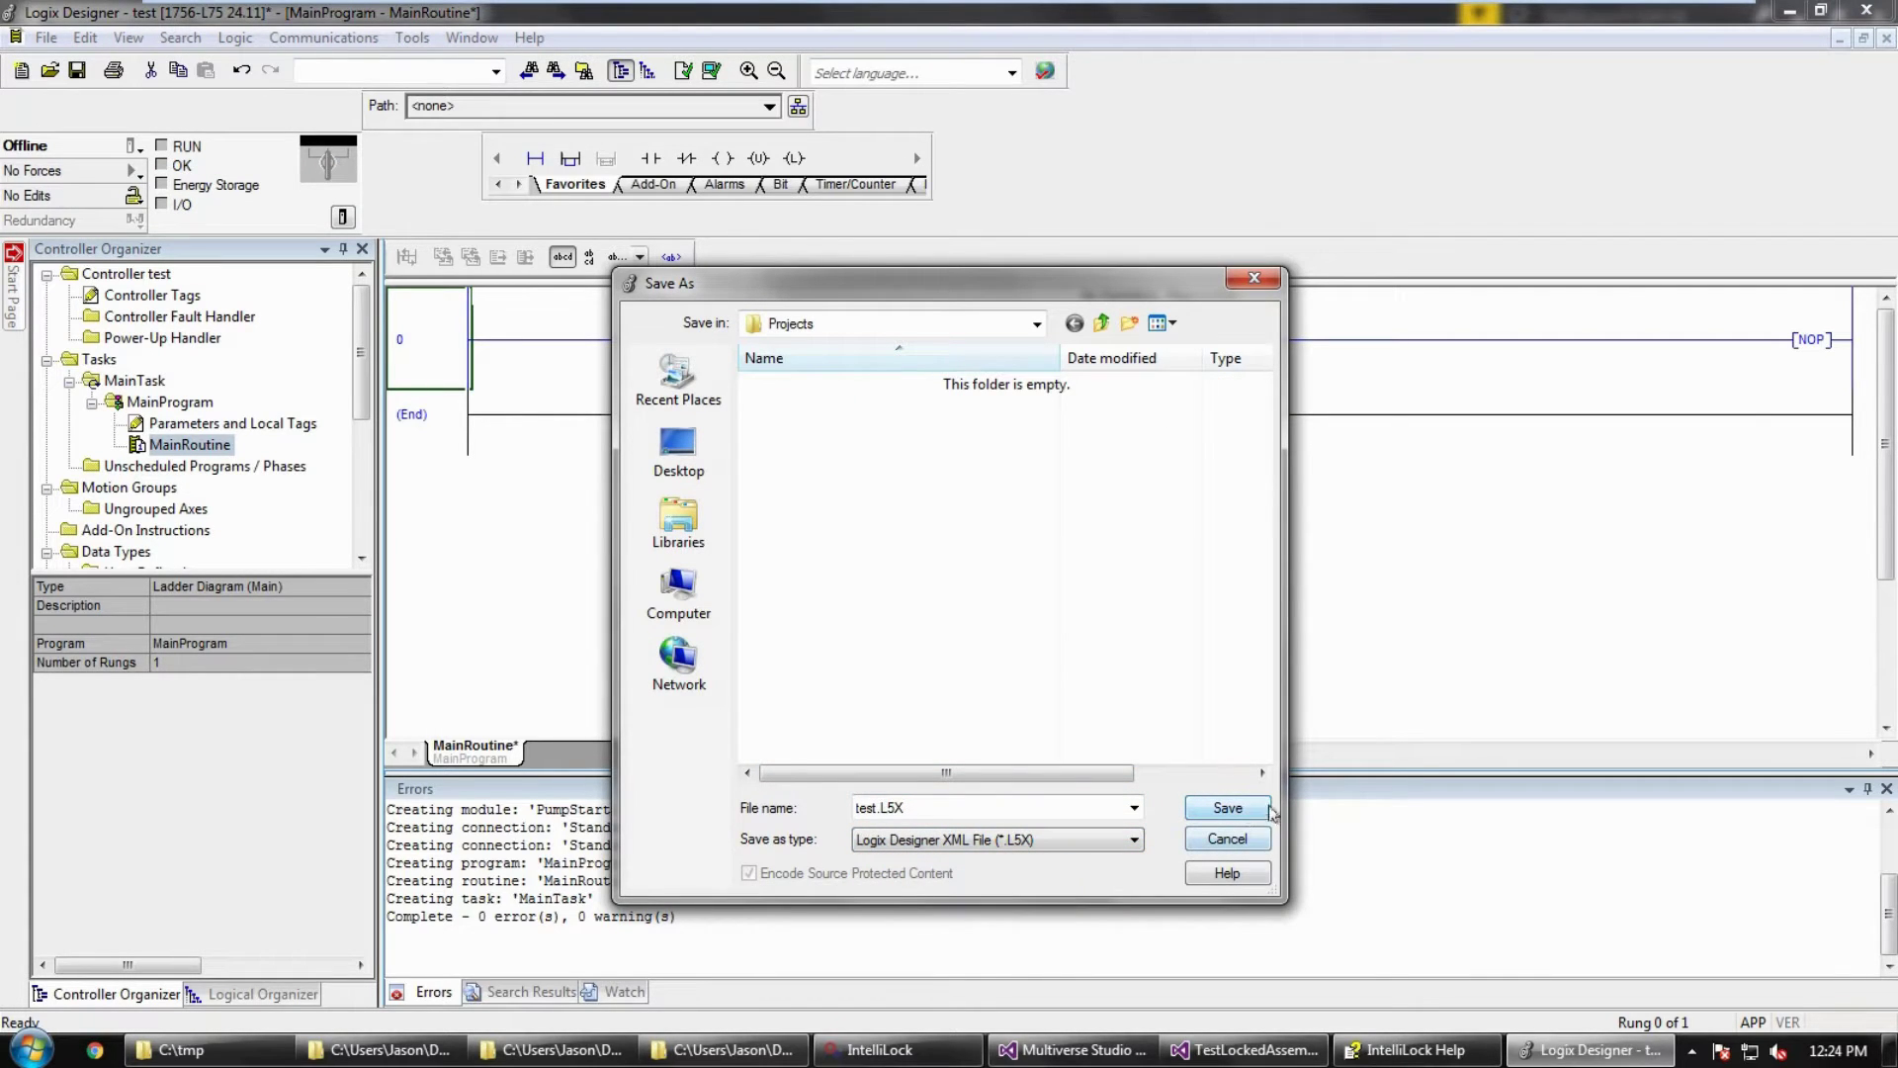
{"action": "left_click", "coordinate": [1231, 810]}
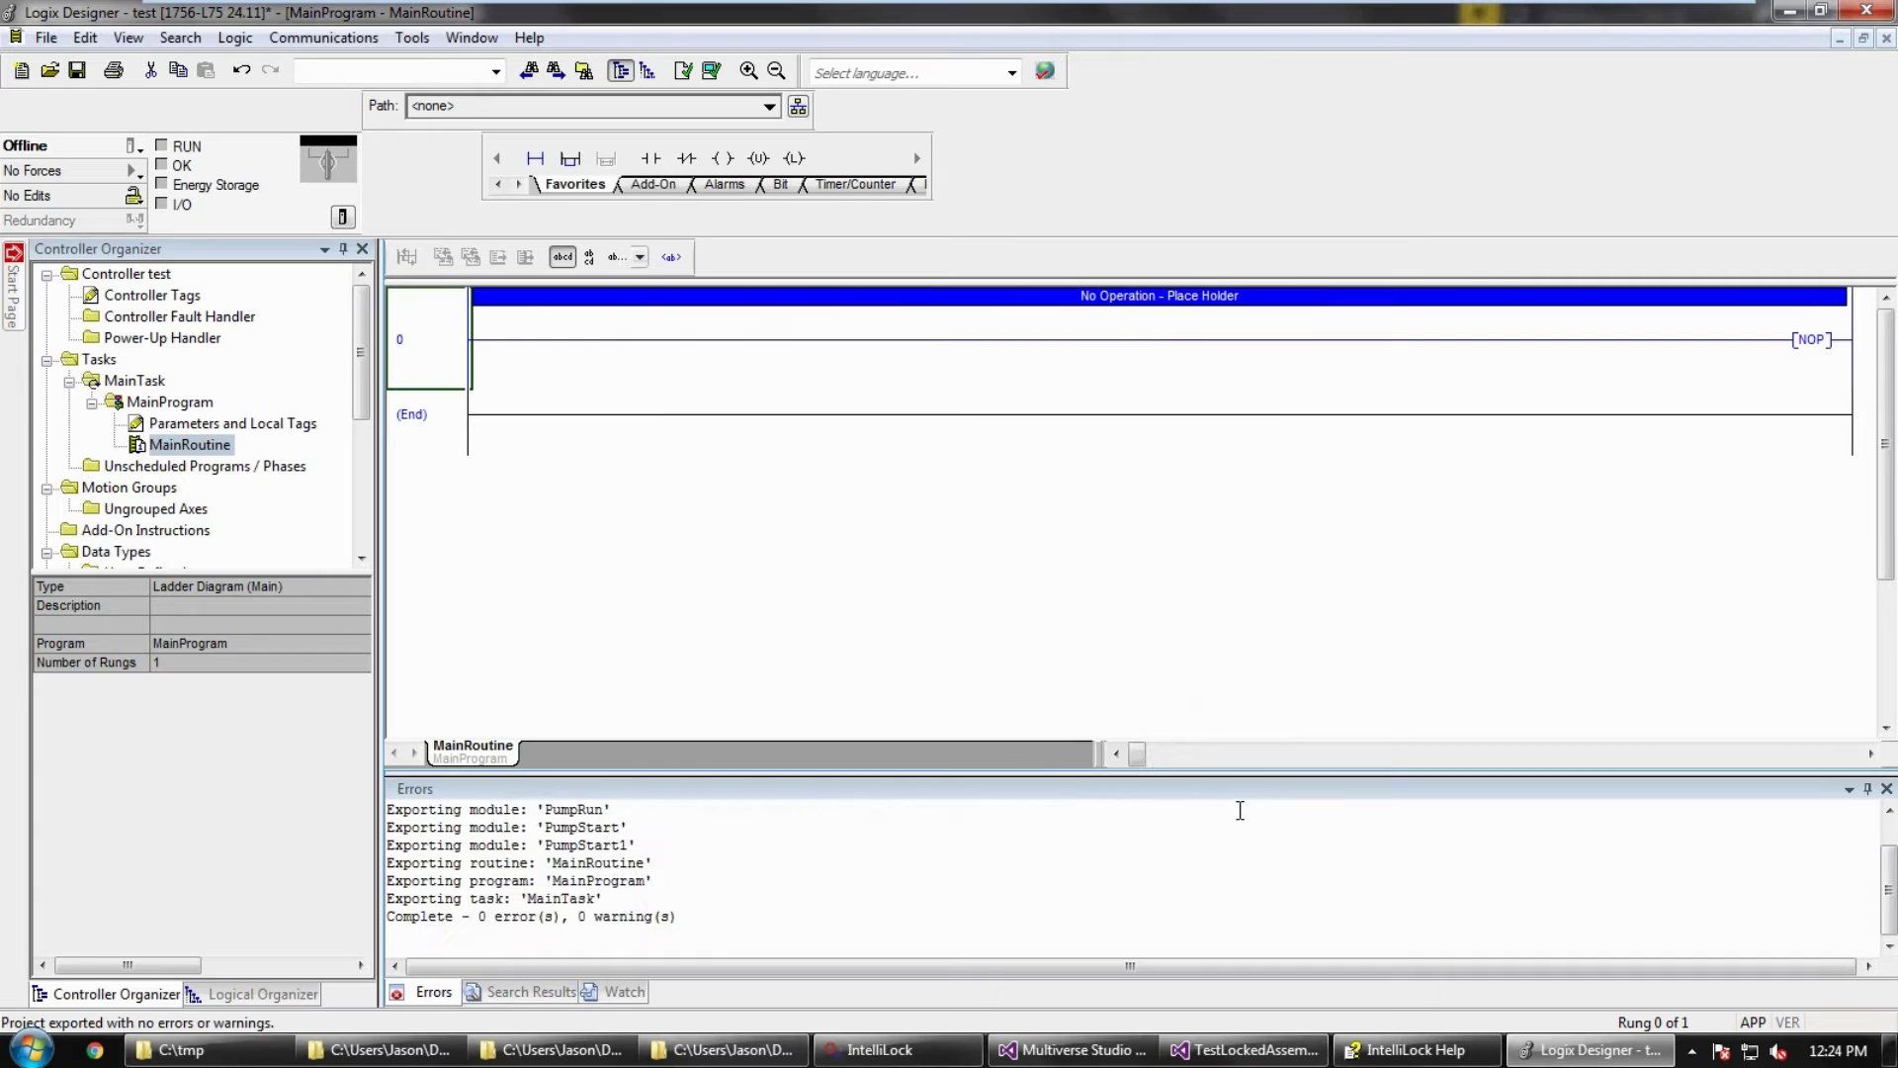
Step: Bring up C:\tmp in Explorer and select test.L5X
{"action": "left_click", "coordinate": [178, 1051]}
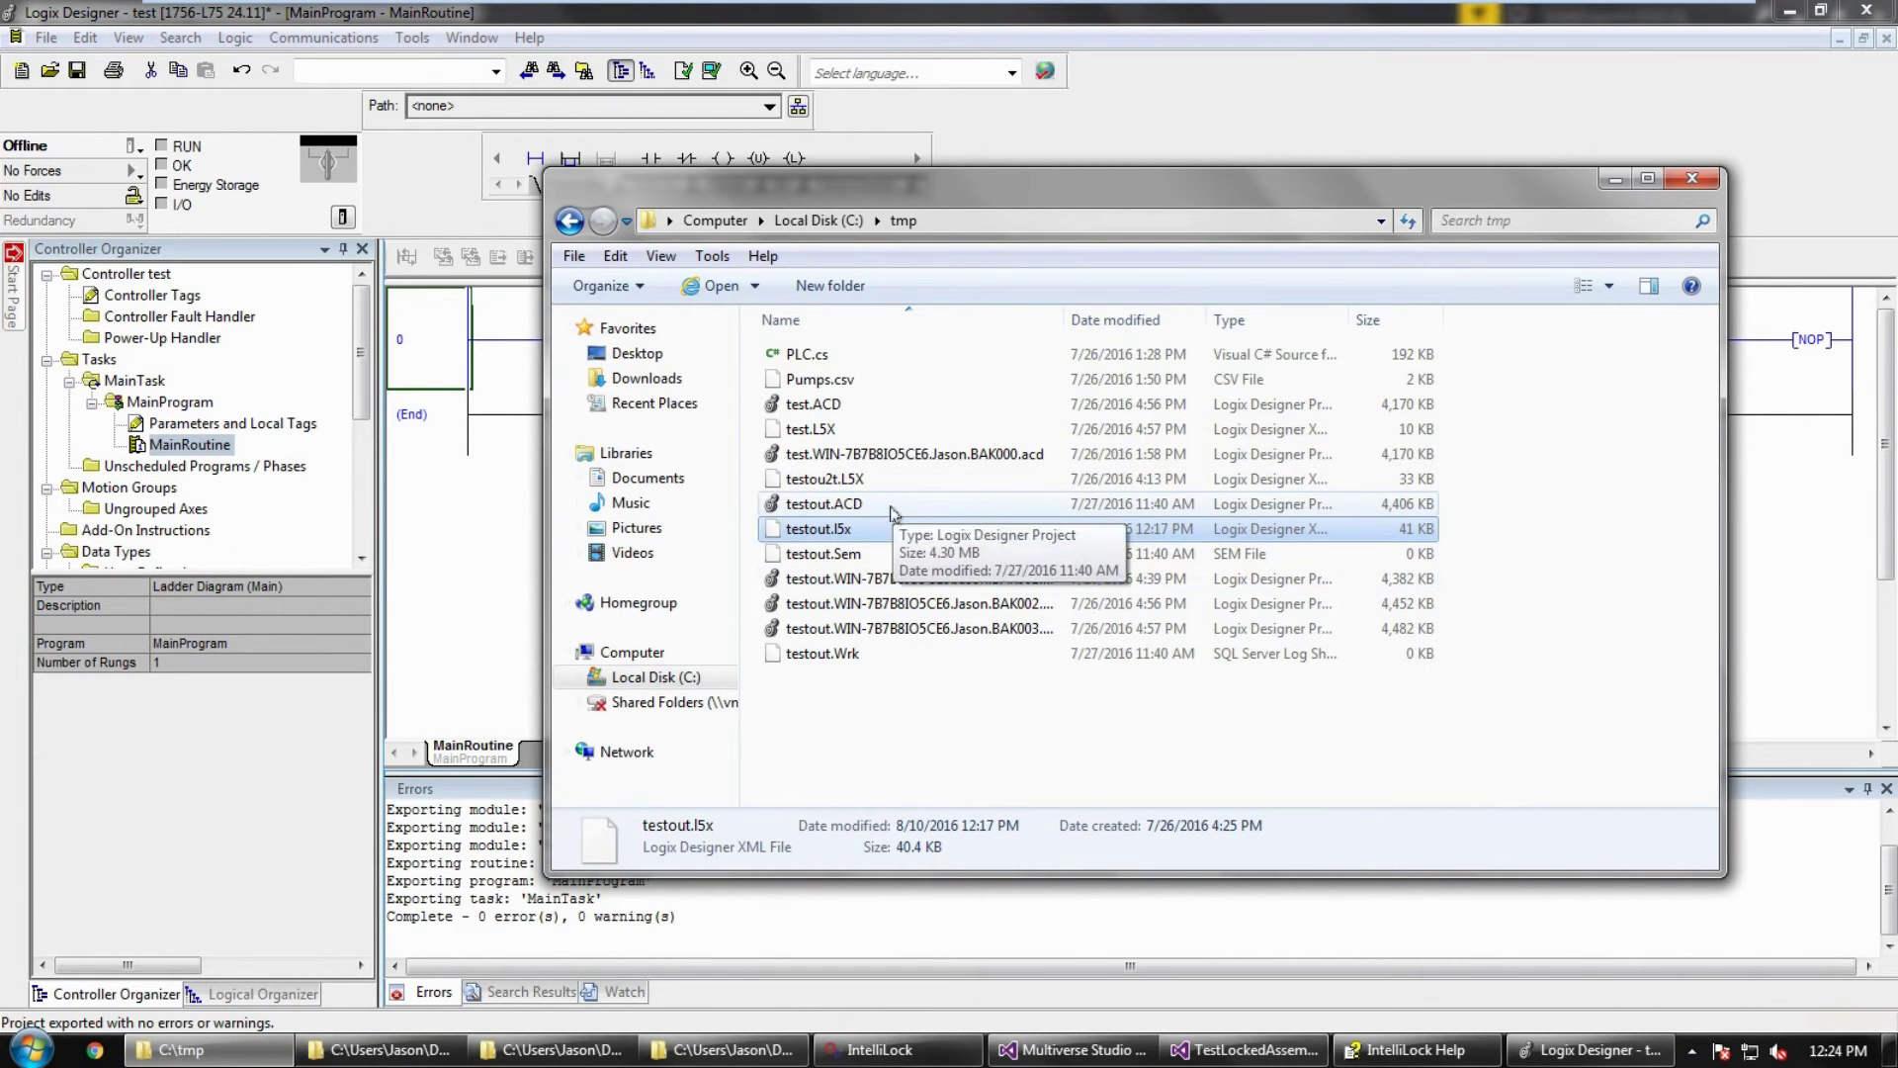
{"action": "left_click", "coordinate": [857, 430]}
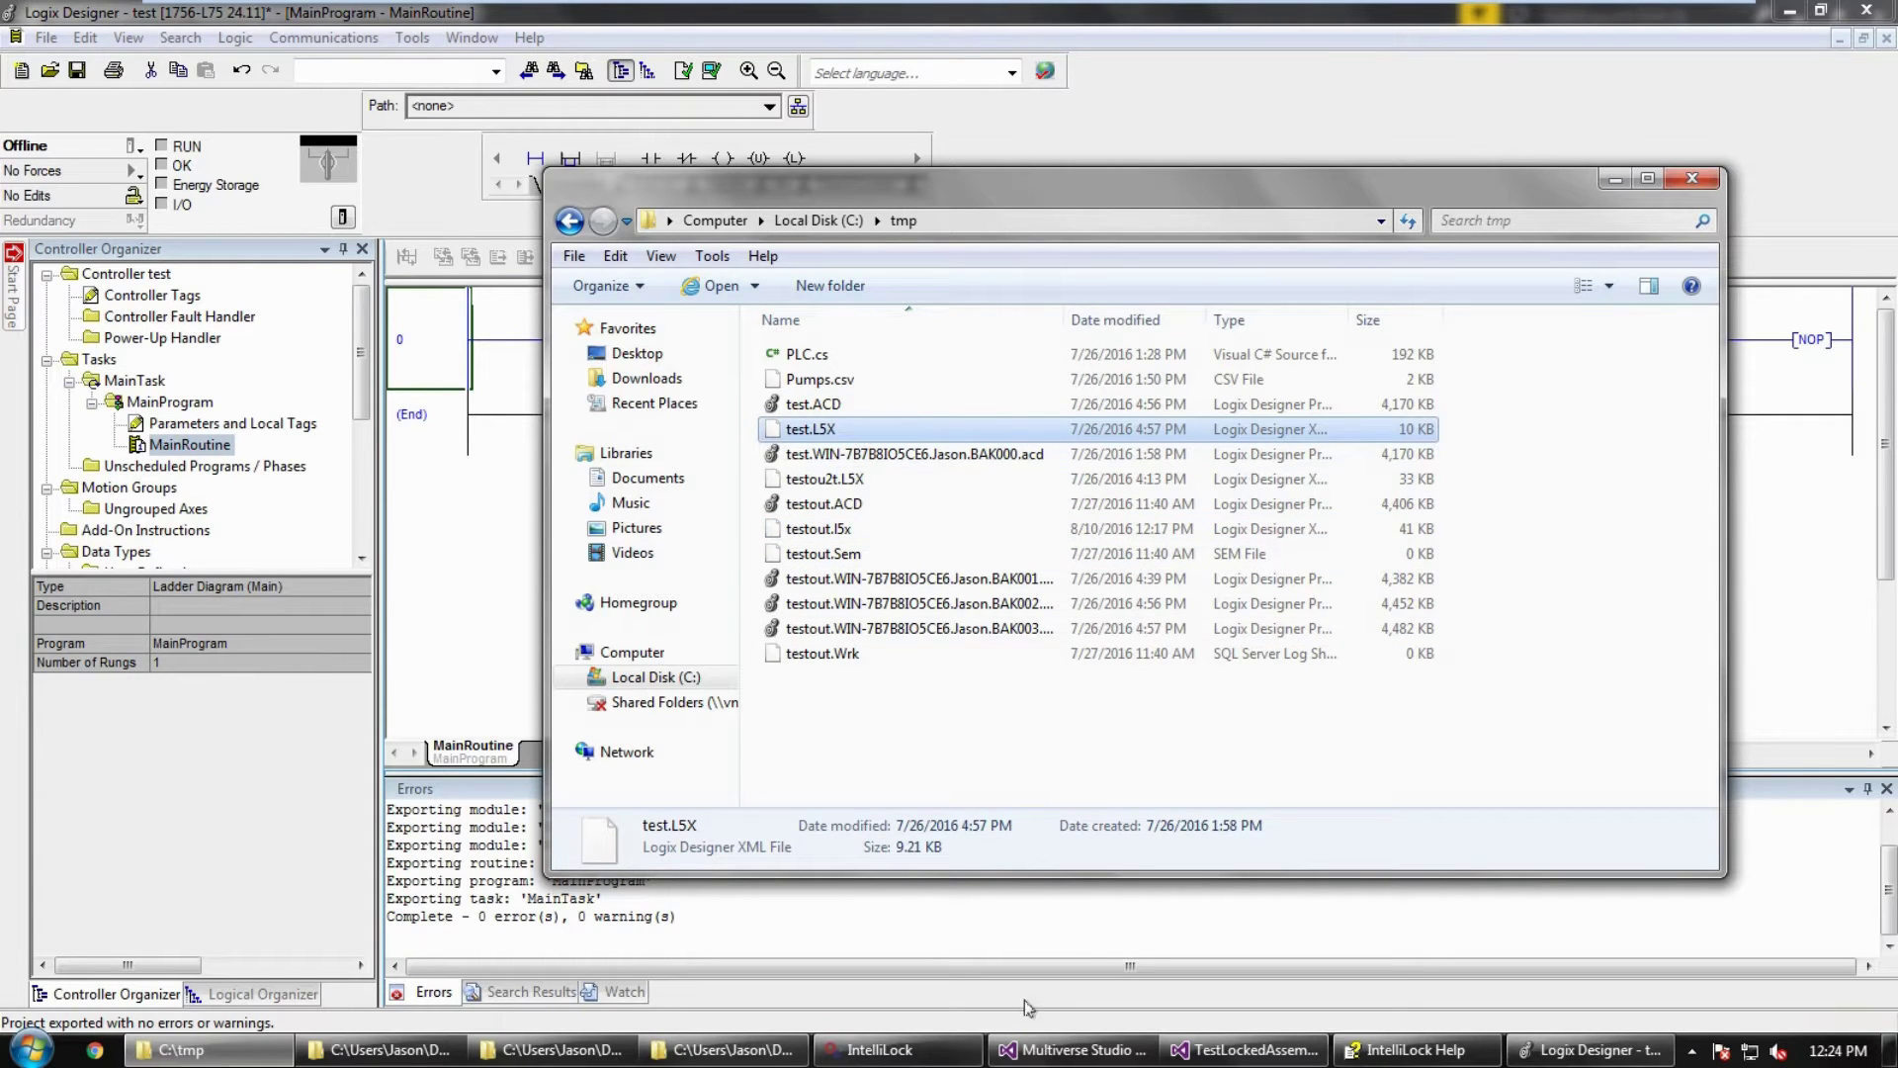
{"action": "mouse_move", "coordinate": [1247, 1050]}
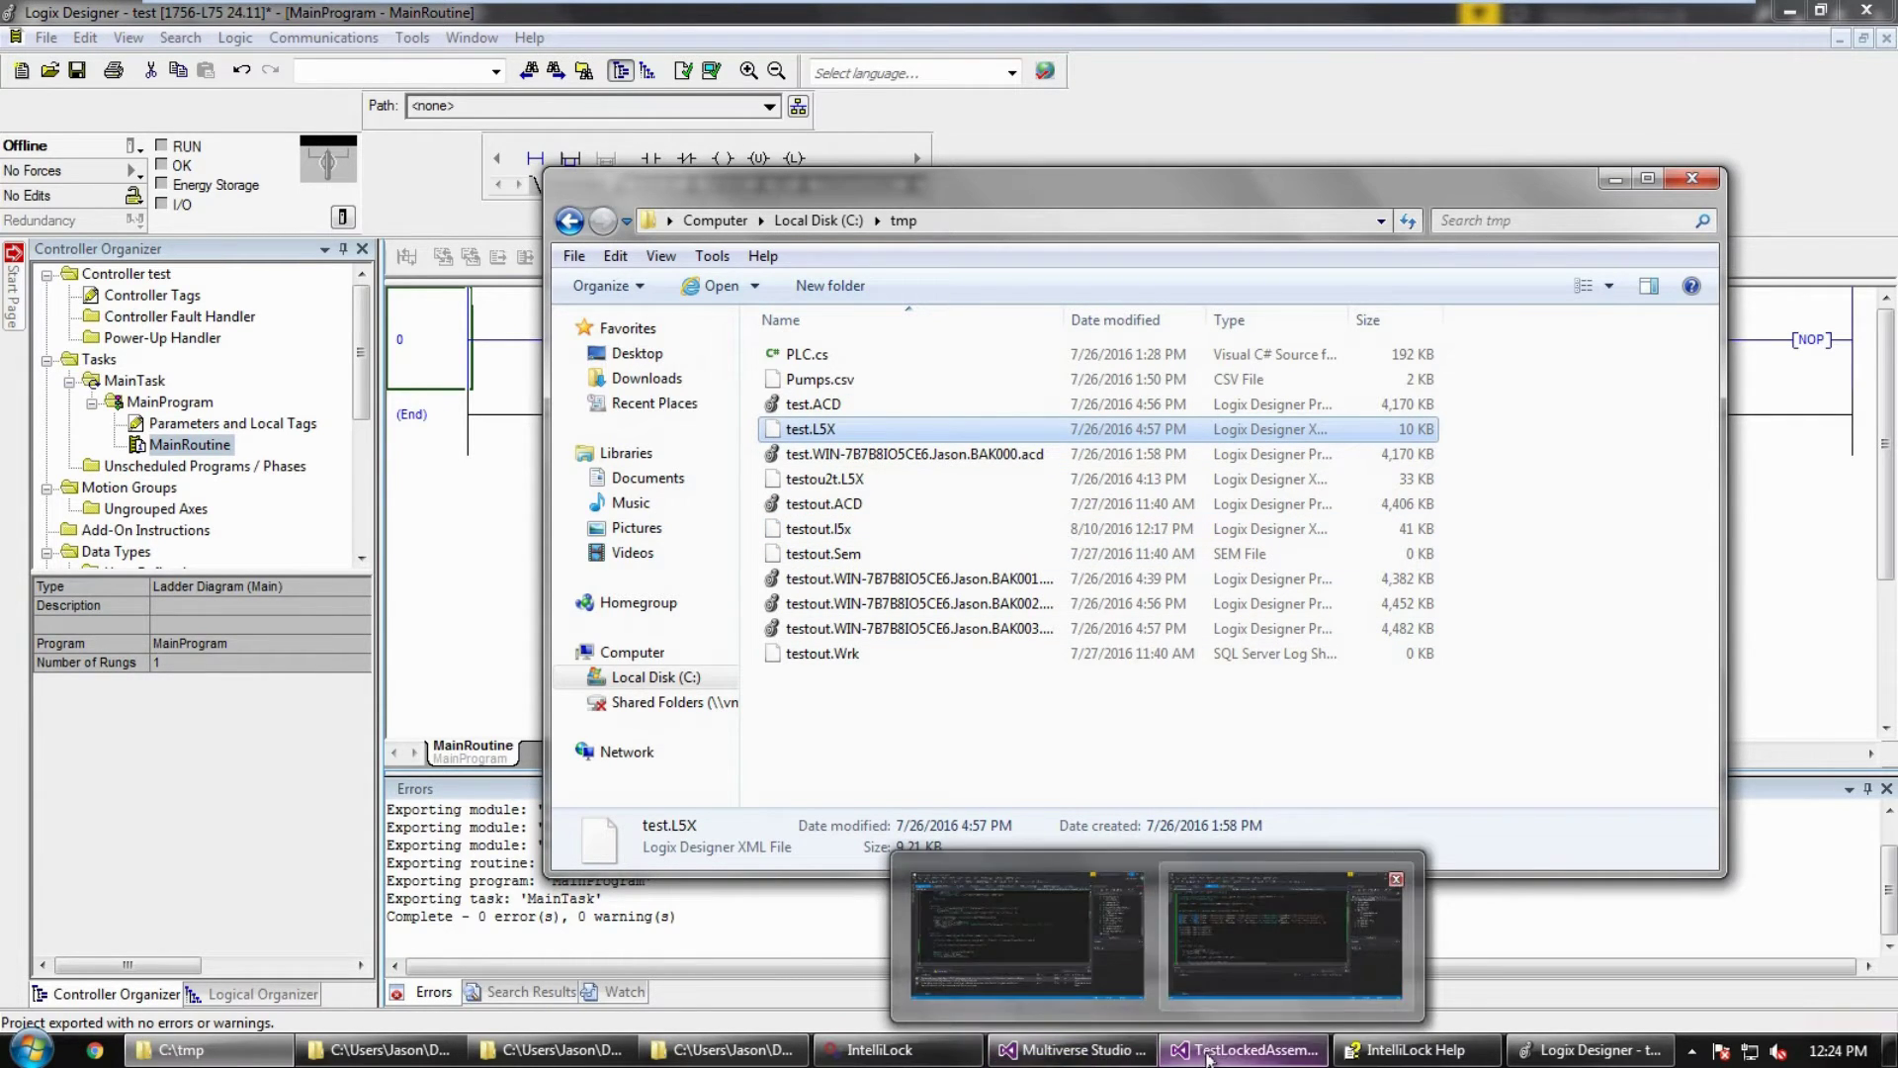
Step: Switch to the TestLockedAssembly project and focus the Form1.cs code
{"action": "left_click", "coordinate": [979, 926]}
{"action": "left_click", "coordinate": [504, 449]}
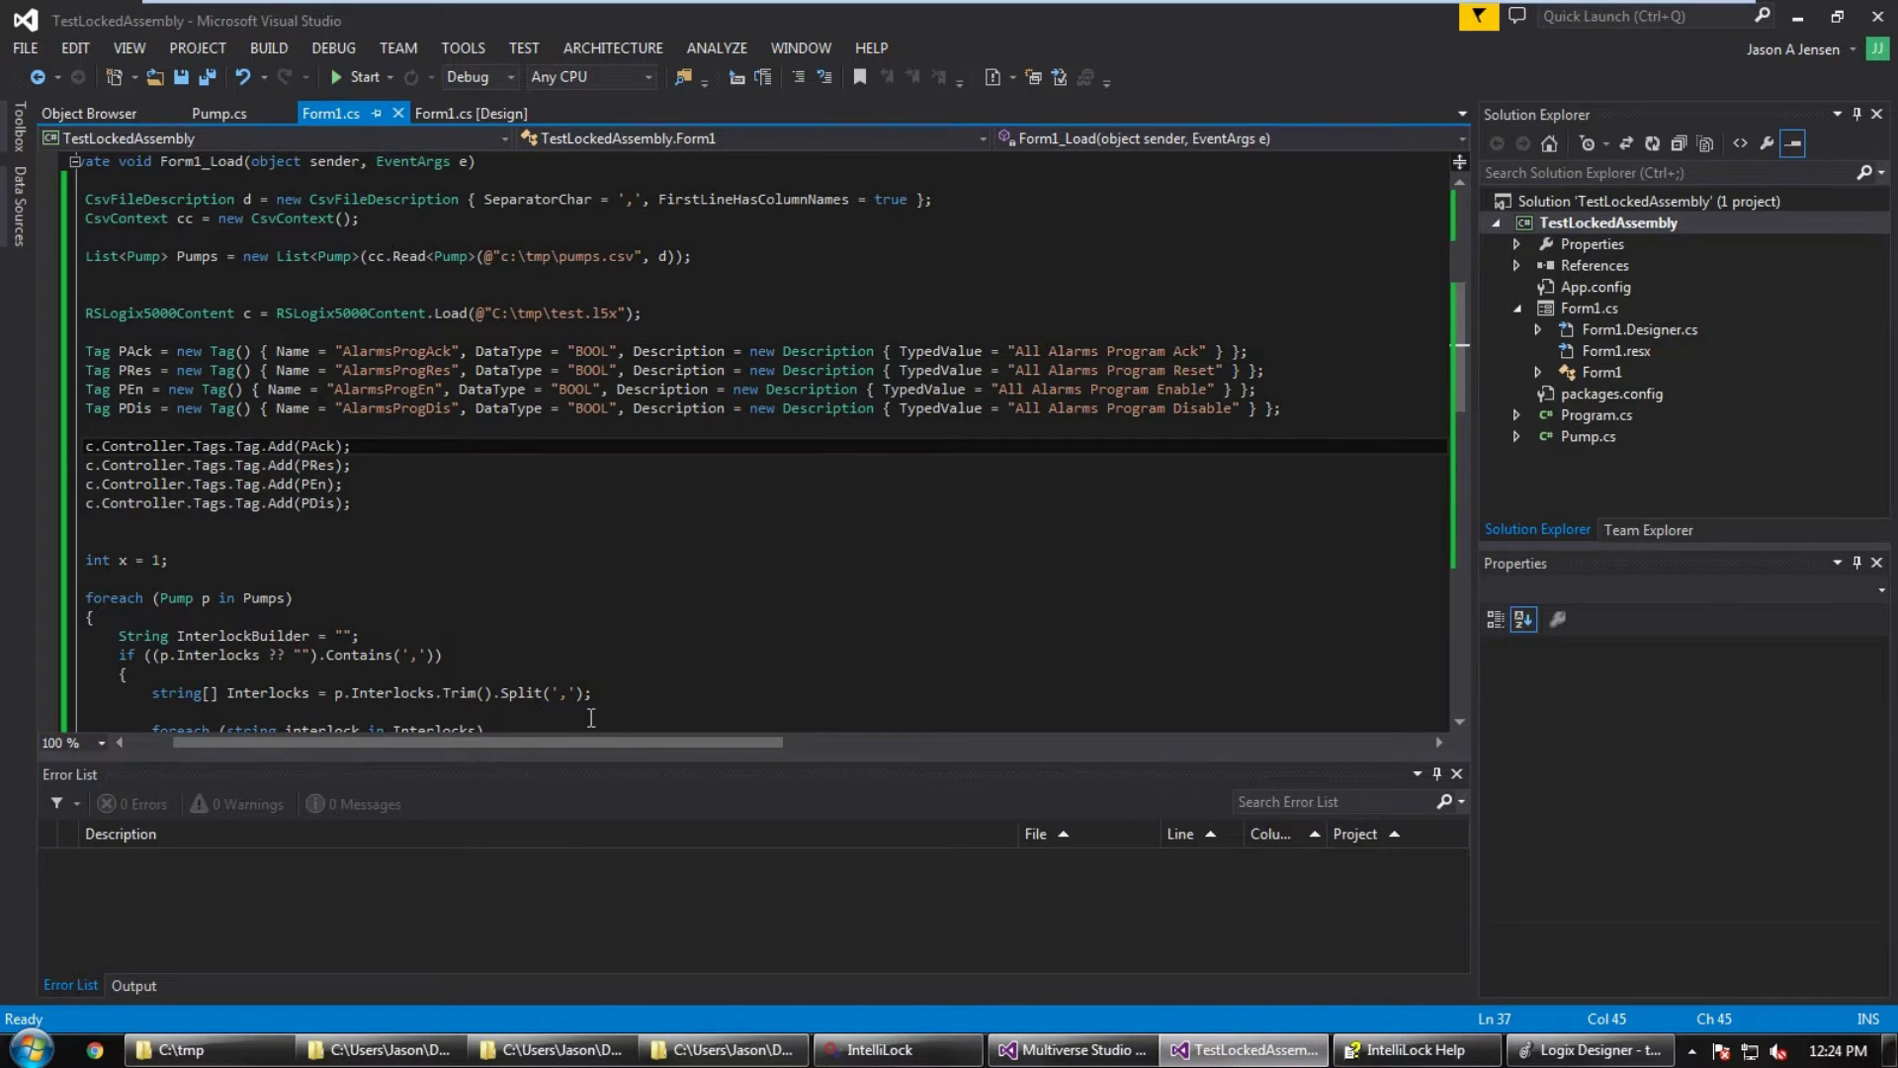
{"action": "left_click_drag", "start_coordinate": [639, 743], "coordinate": [593, 741]}
{"action": "scroll", "coordinate": [548, 551], "scroll_direction": "up", "scroll_amount": 1}
{"action": "scroll", "coordinate": [547, 551], "scroll_direction": "up", "scroll_amount": 4}
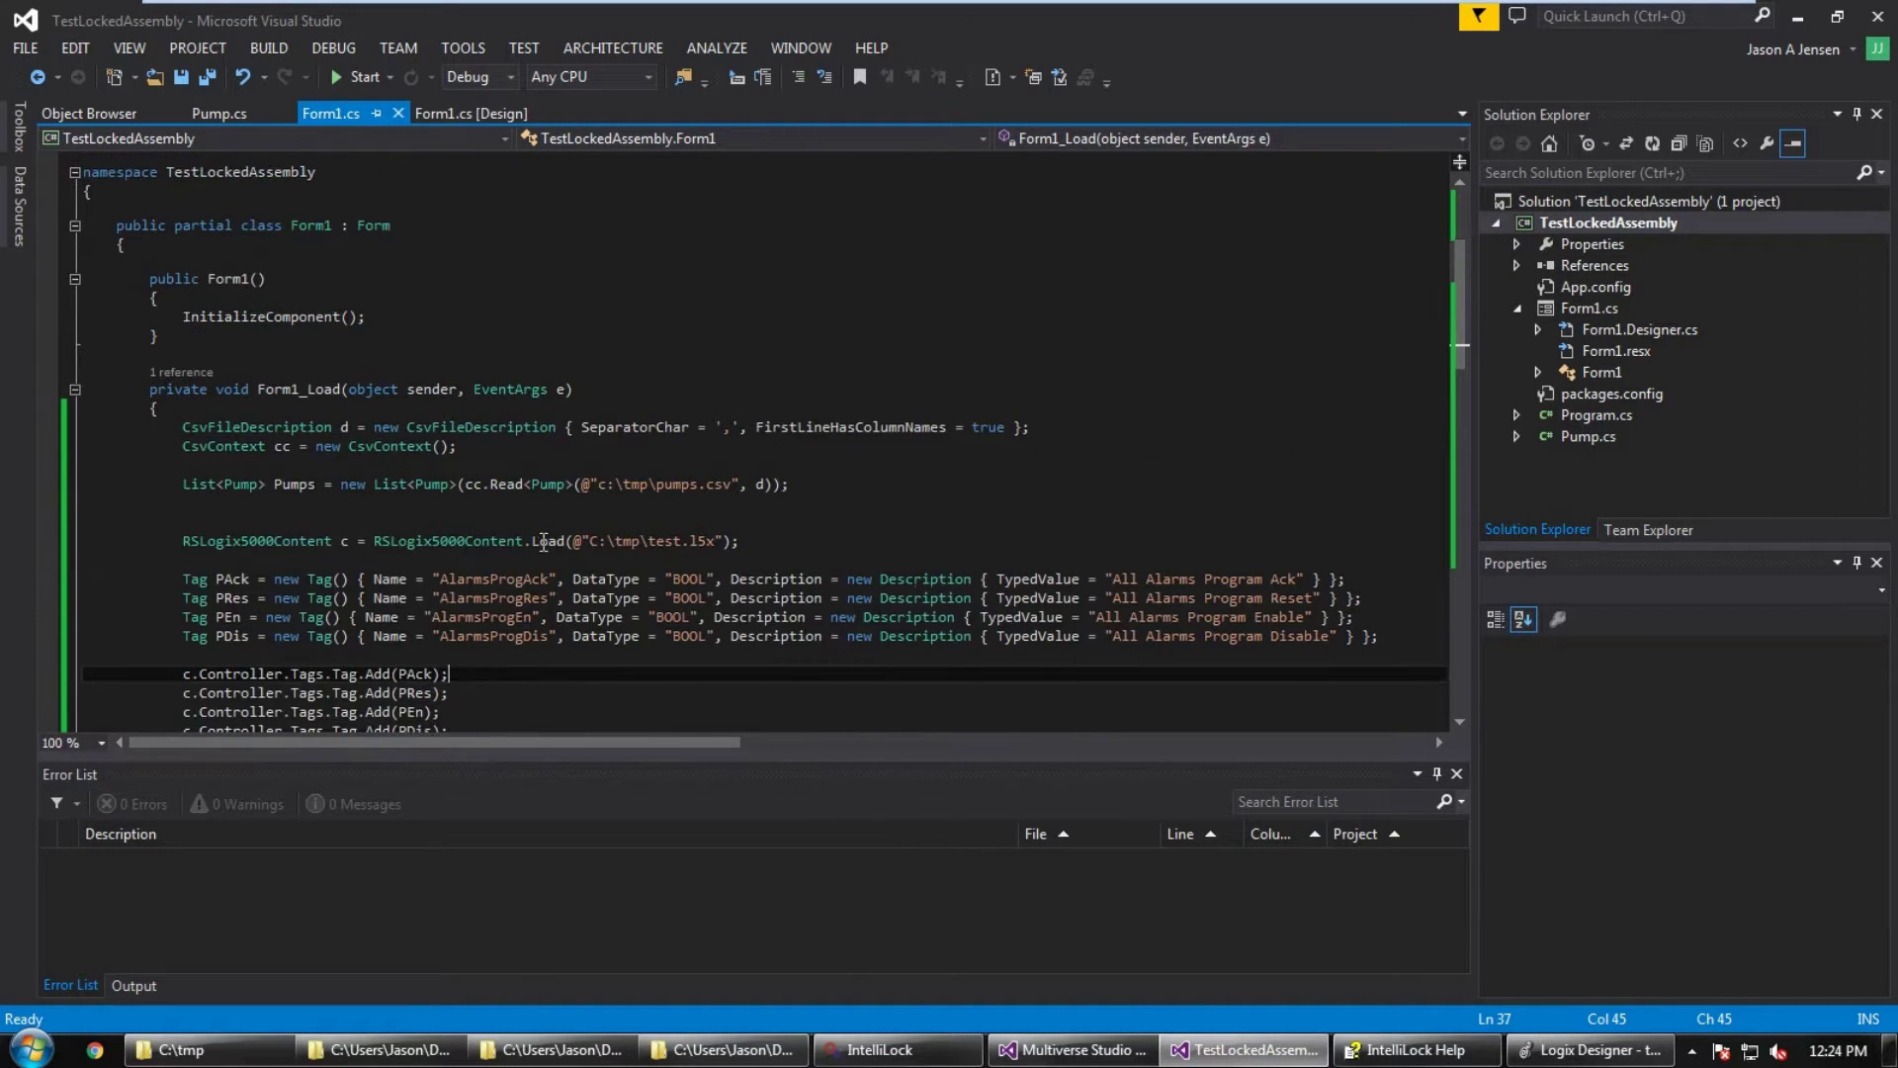
{"action": "scroll", "coordinate": [548, 550], "scroll_direction": "up", "scroll_amount": 1}
{"action": "scroll", "coordinate": [548, 550], "scroll_direction": "up", "scroll_amount": 2}
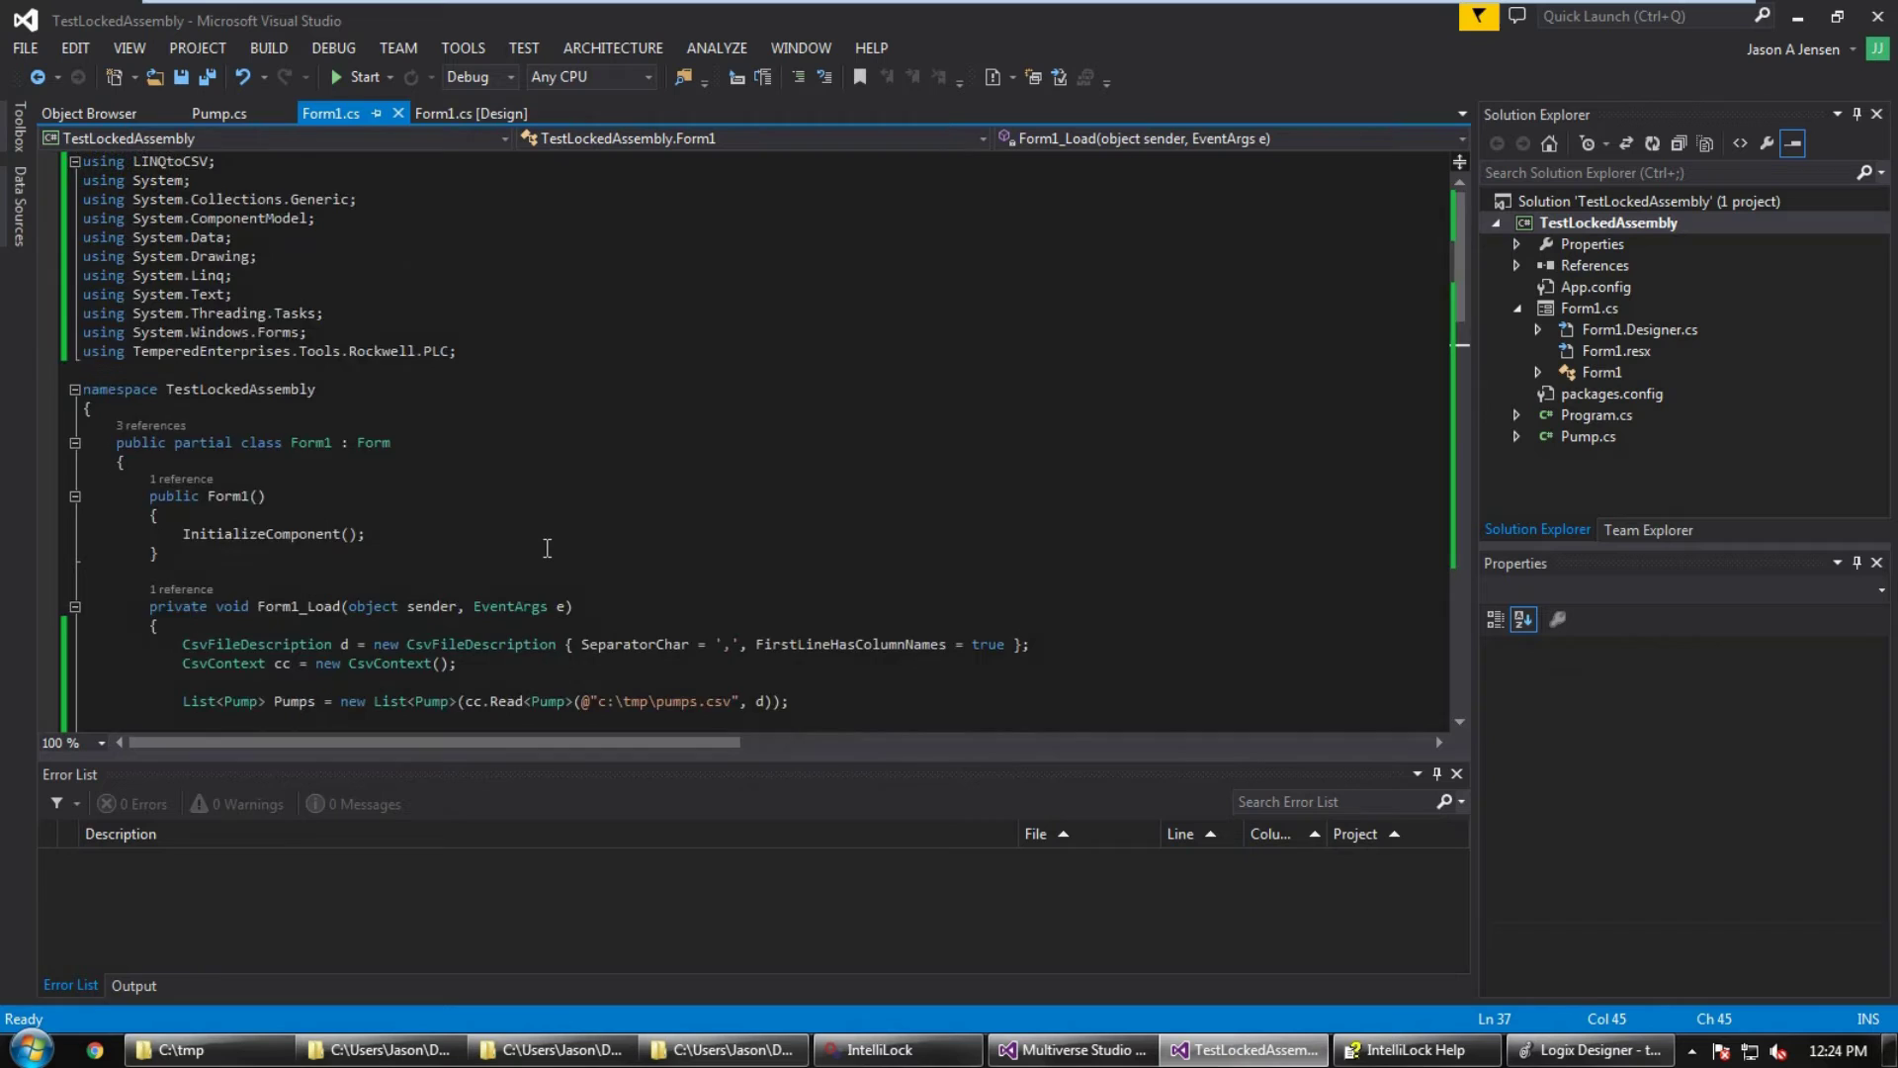
{"action": "scroll", "coordinate": [548, 550], "scroll_direction": "down", "scroll_amount": 3}
{"action": "scroll", "coordinate": [546, 551], "scroll_direction": "down", "scroll_amount": 1}
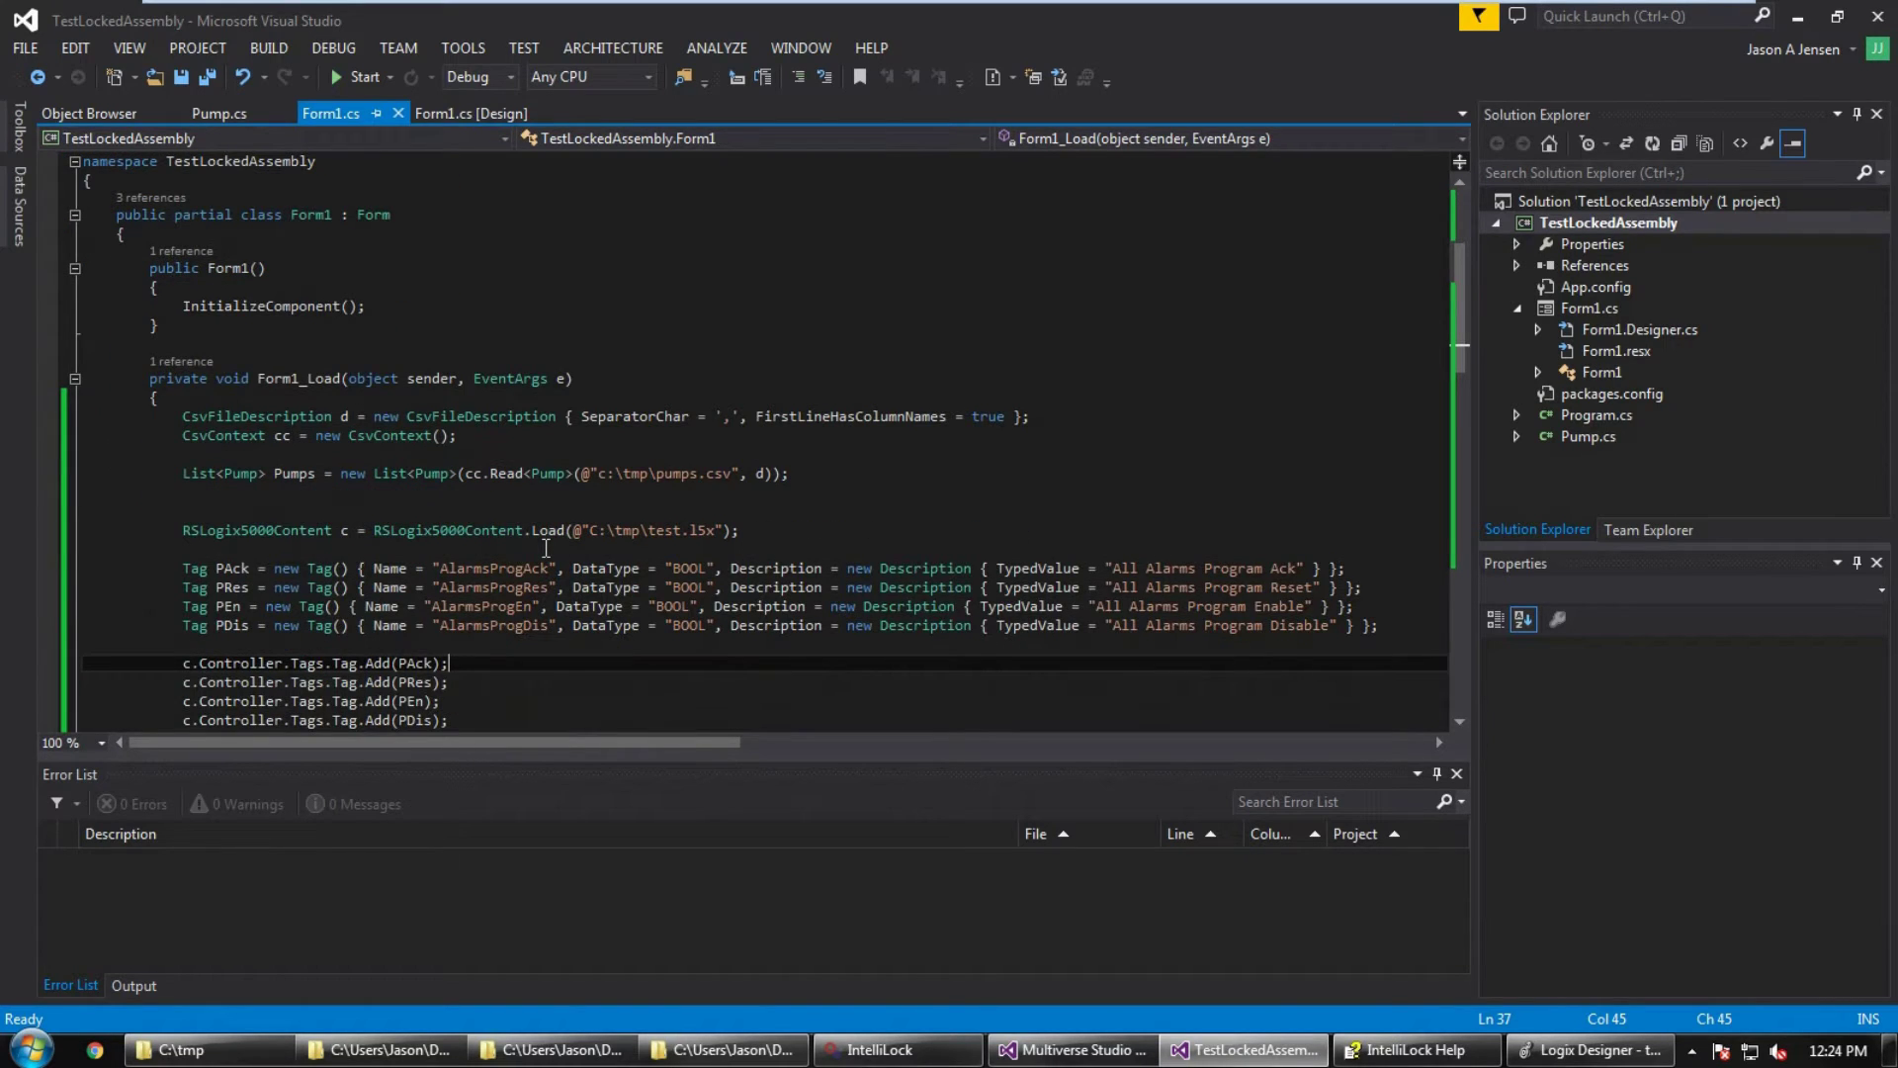
{"action": "scroll", "coordinate": [546, 549], "scroll_direction": "down", "scroll_amount": 1}
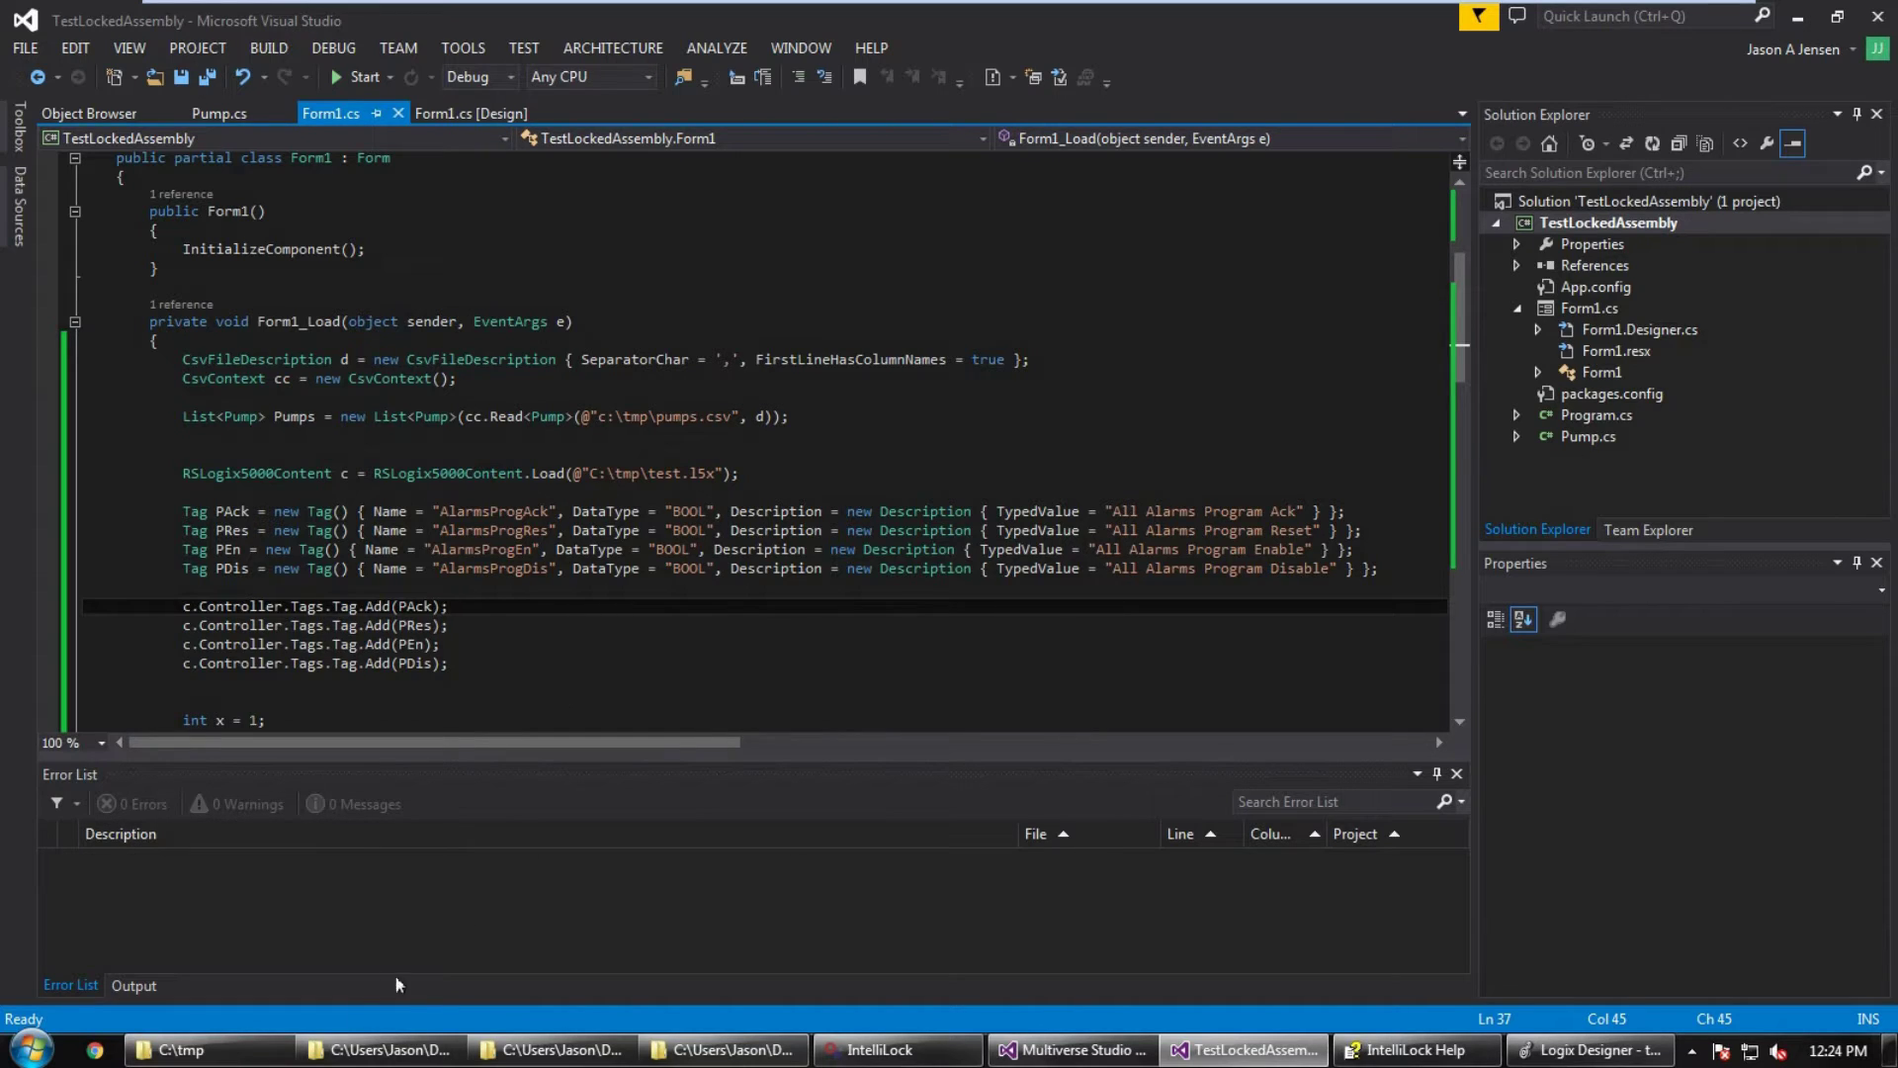
Step: Open Pumps.csv from C:\tmp in Notepad with Edit, then minimize Explorer
{"action": "left_click", "coordinate": [178, 1049]}
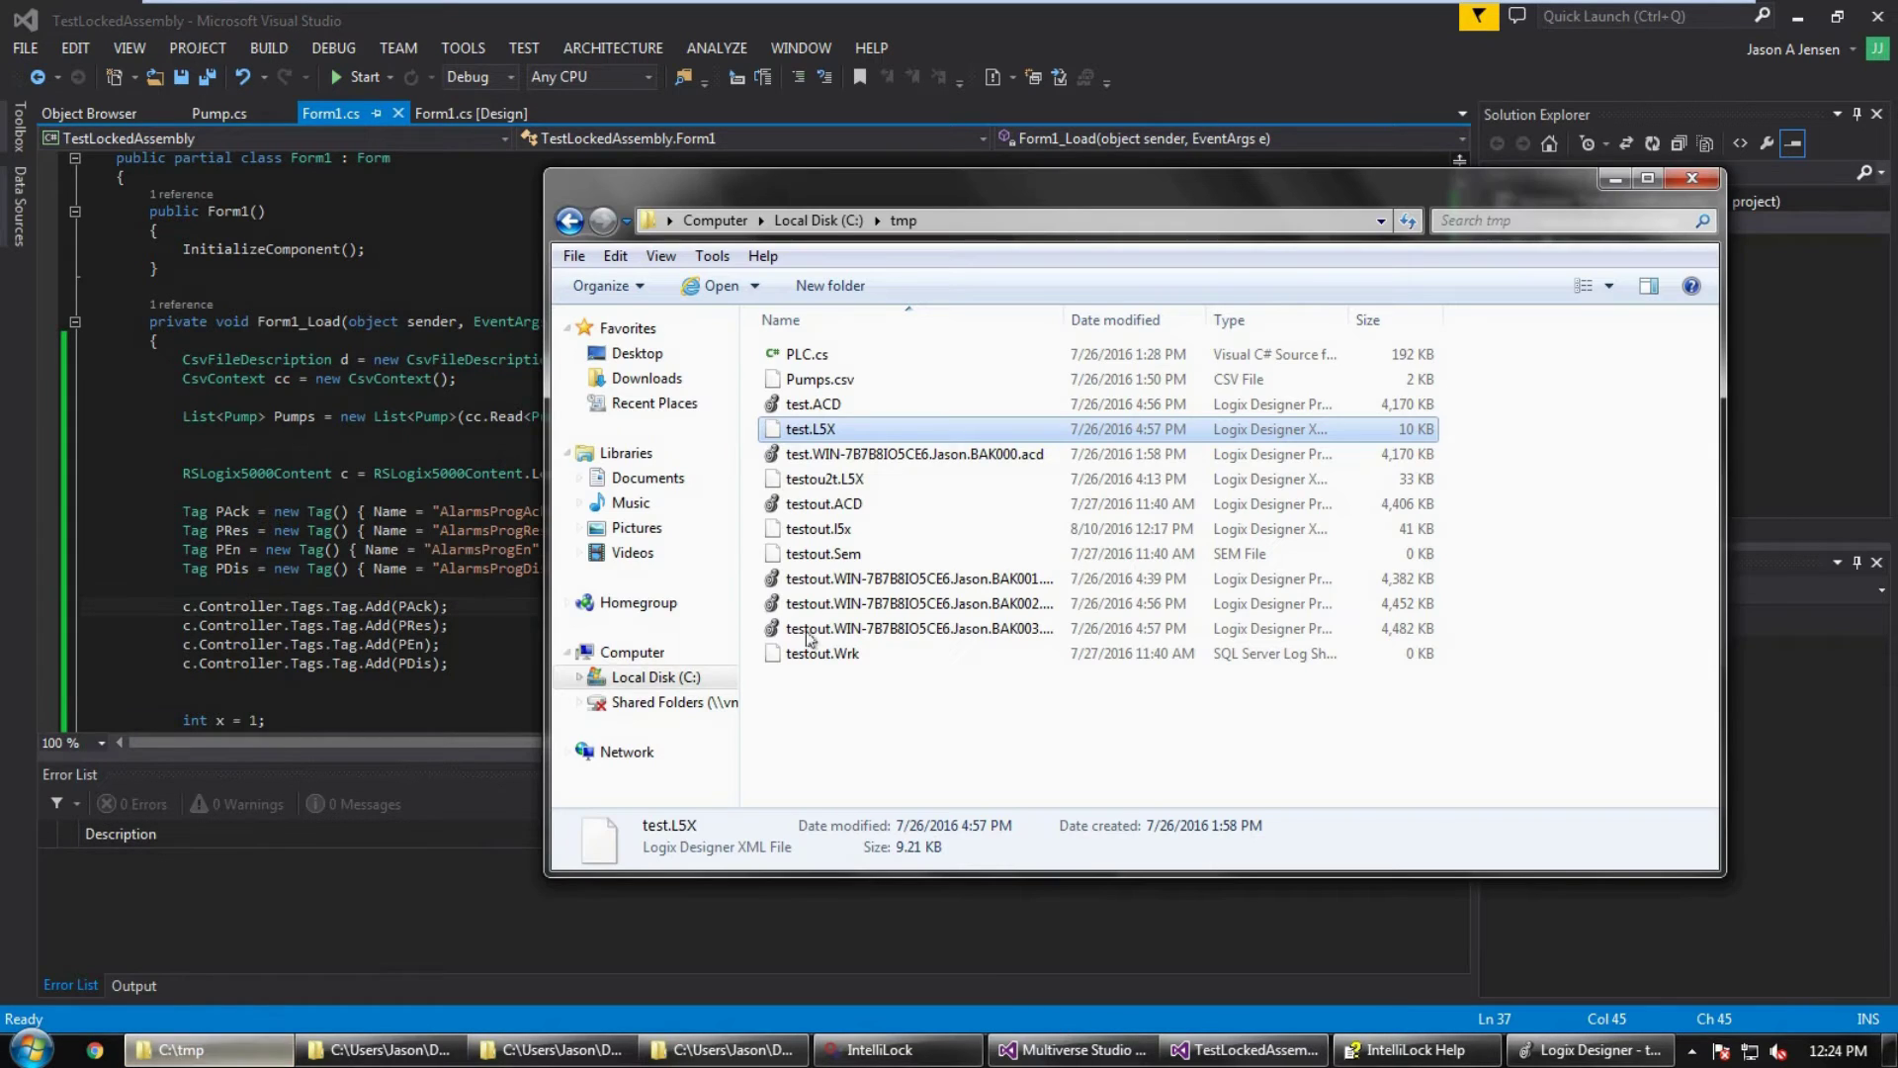
{"action": "right_click", "coordinate": [866, 387]}
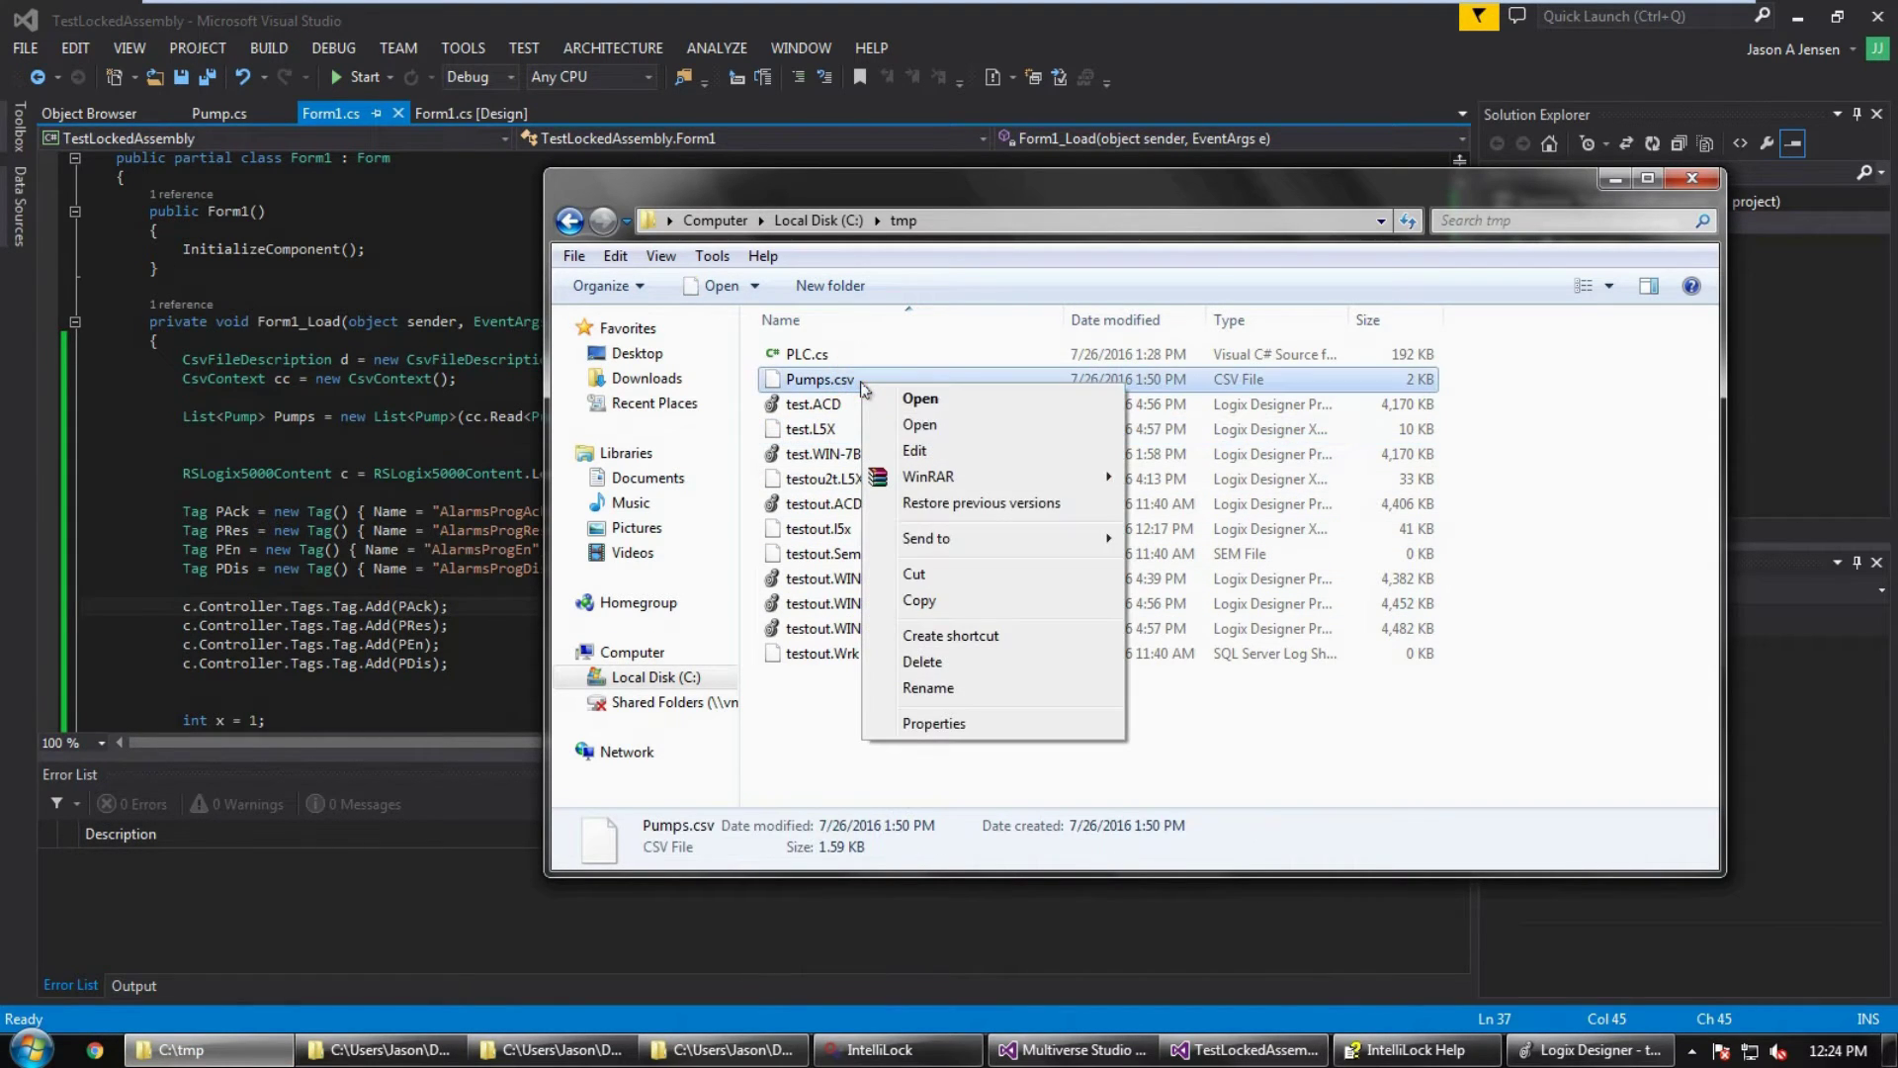
{"action": "left_click", "coordinate": [914, 450]}
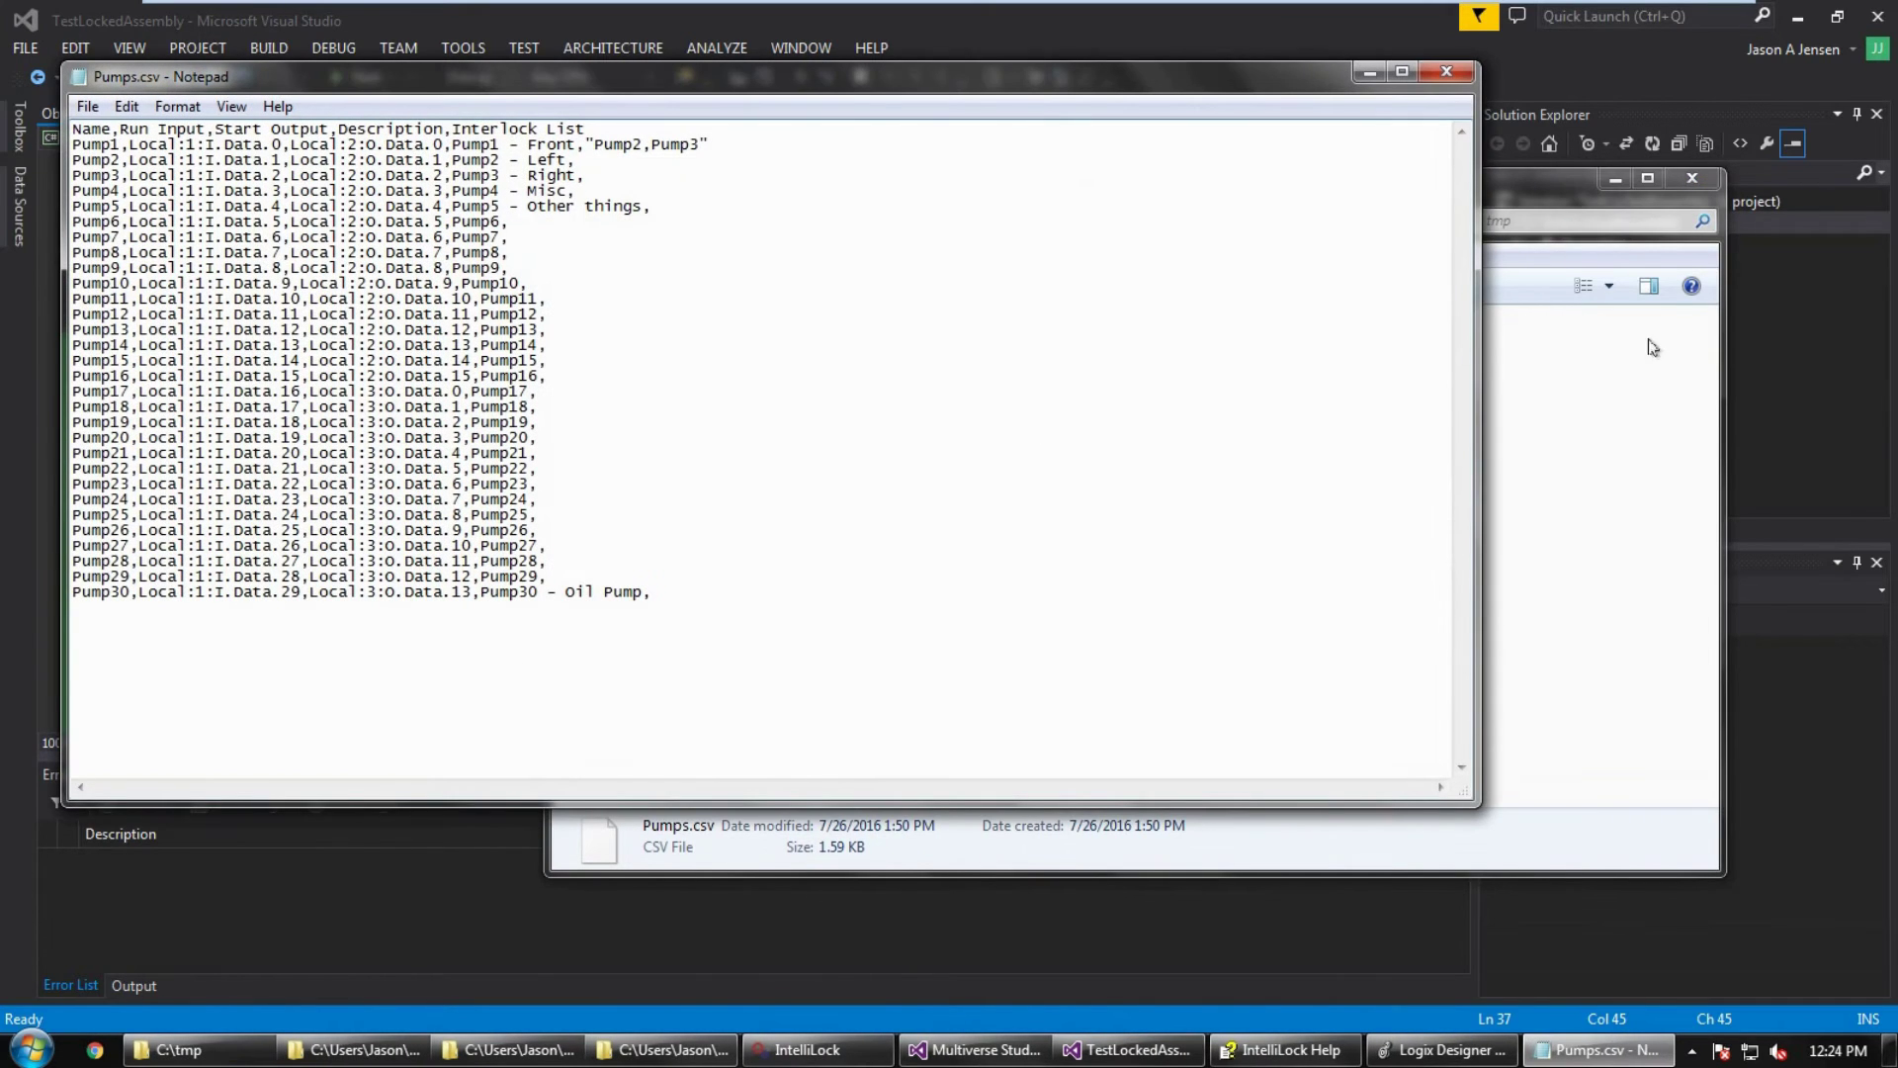
{"action": "left_click", "coordinate": [1615, 178]}
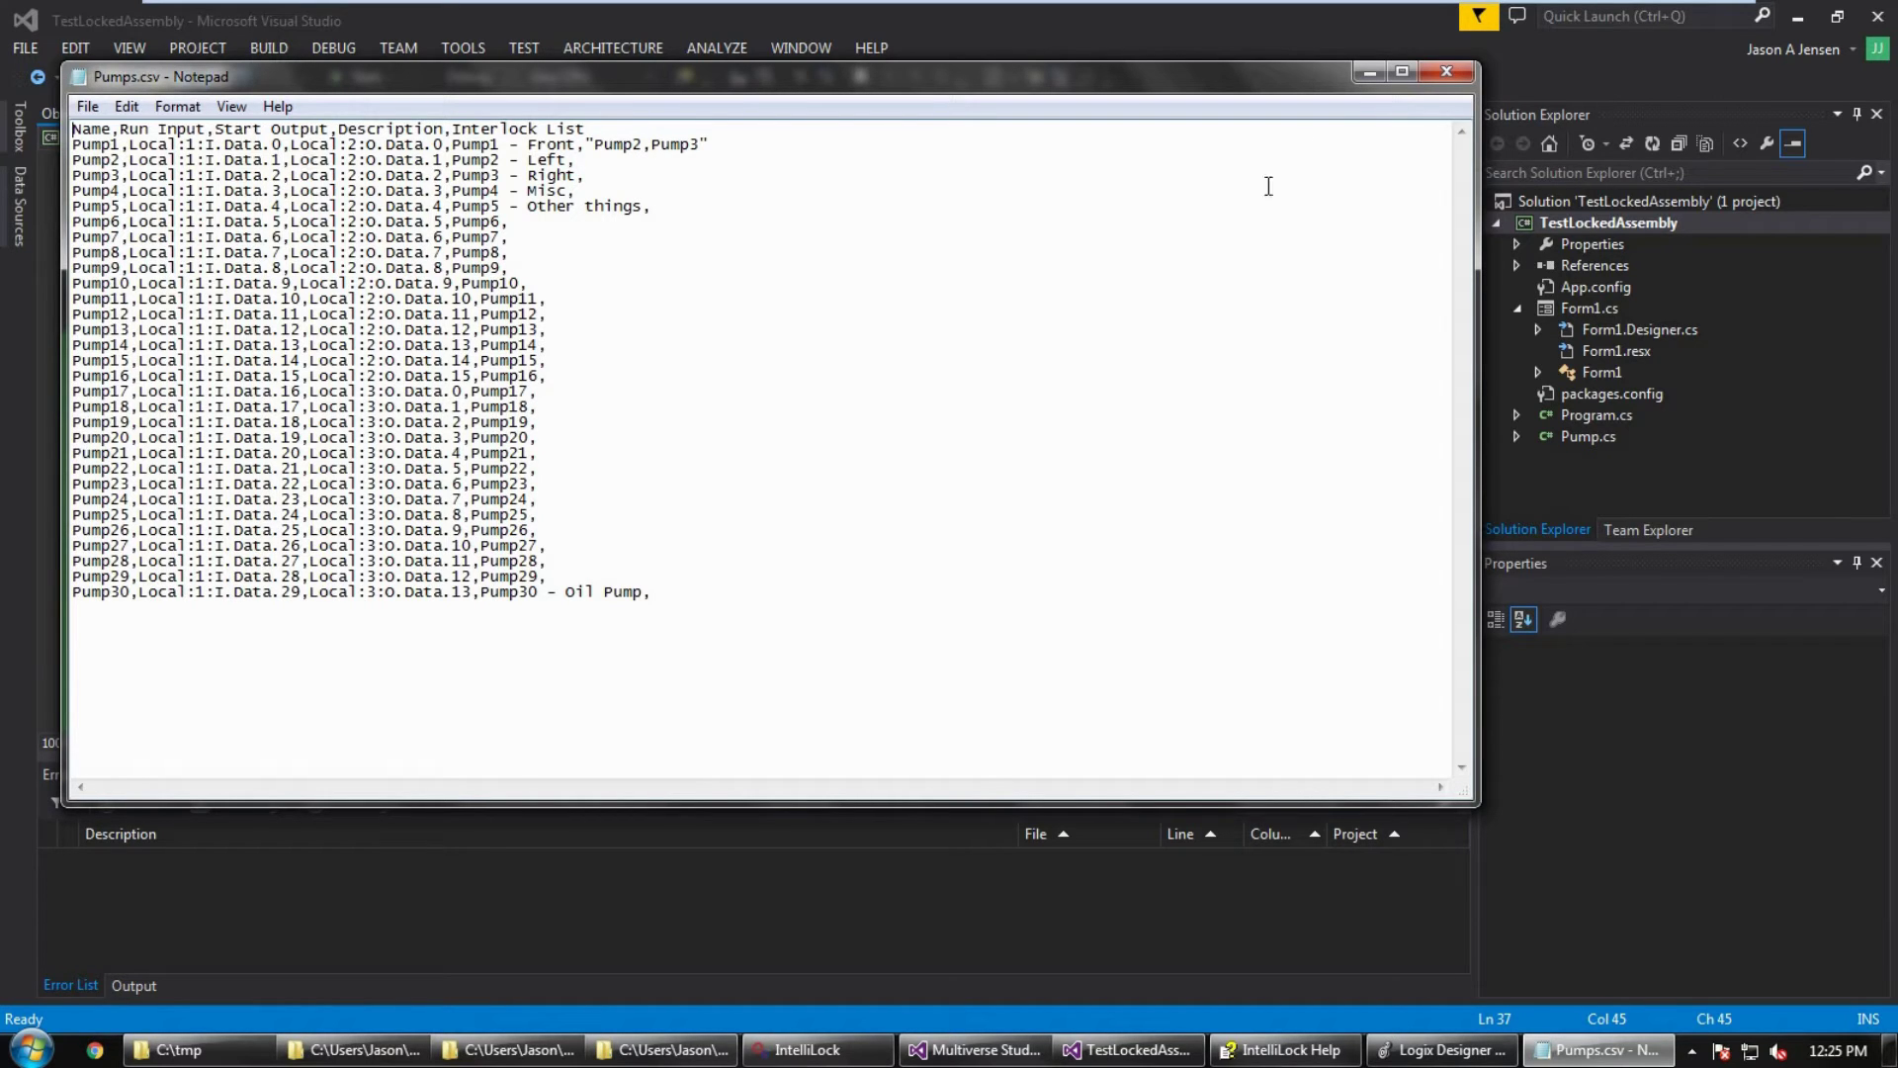
Step: Minimize Notepad and highlight the Form1_Load lines that read pumps.csv and load test.l5x
{"action": "left_click", "coordinate": [1369, 74]}
{"action": "left_click_drag", "start_coordinate": [240, 360], "coordinate": [960, 366]}
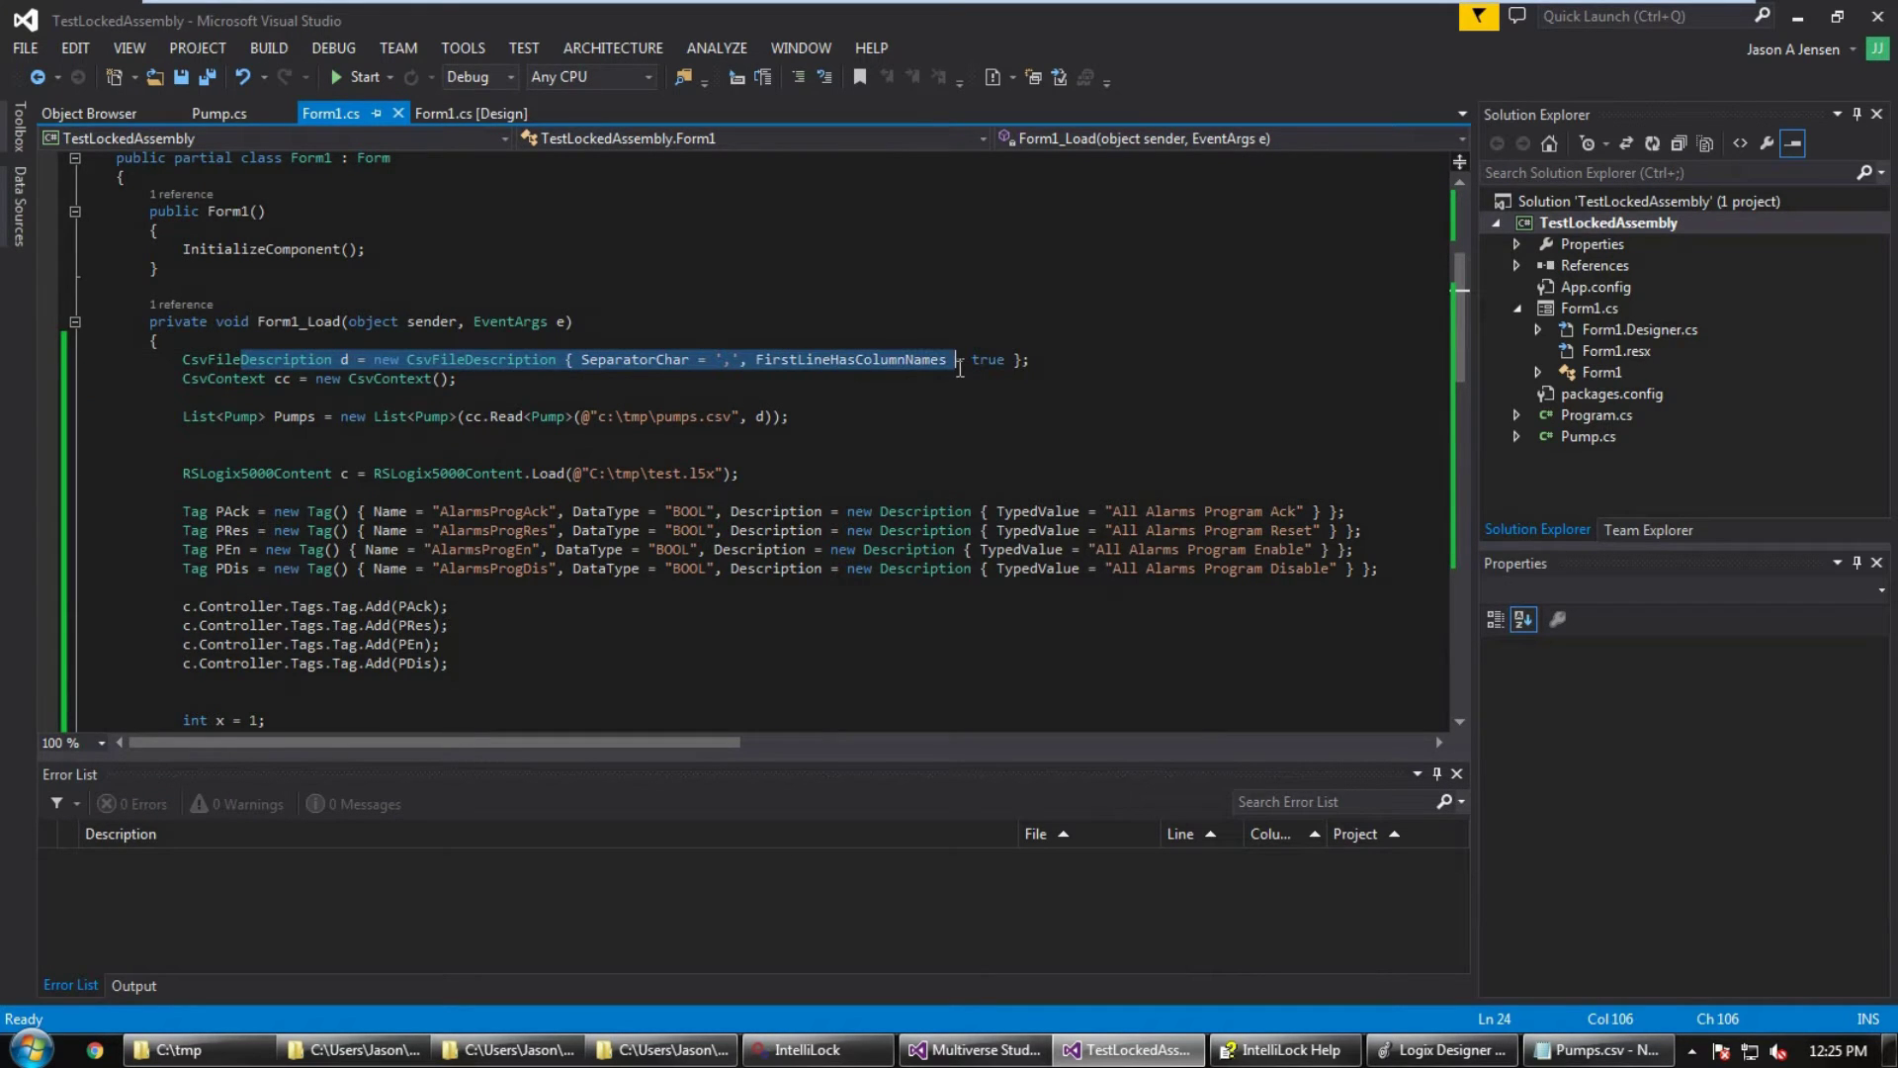
{"action": "left_click_drag", "start_coordinate": [307, 416], "coordinate": [770, 420]}
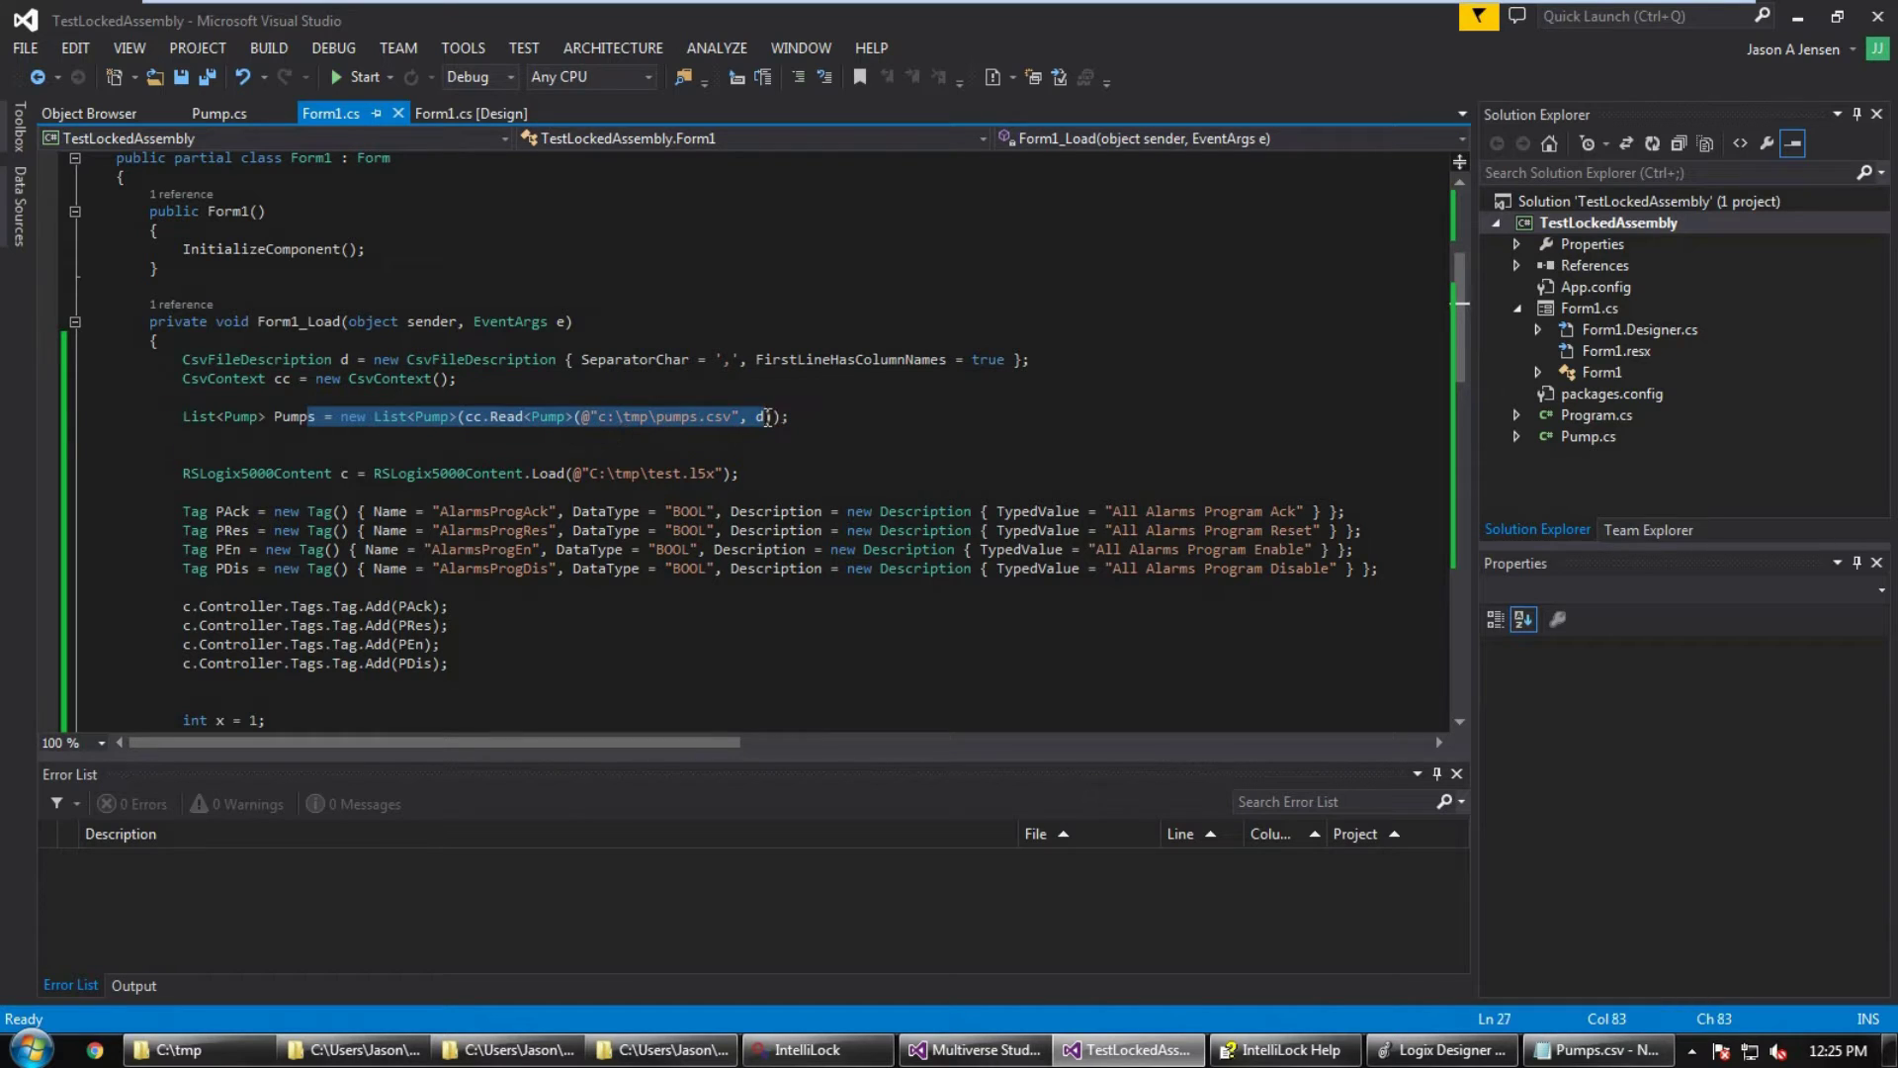
{"action": "left_click", "coordinate": [280, 416]}
{"action": "scroll", "coordinate": [290, 418], "scroll_direction": "down", "scroll_amount": 1}
{"action": "scroll", "coordinate": [293, 420], "scroll_direction": "down", "scroll_amount": 1}
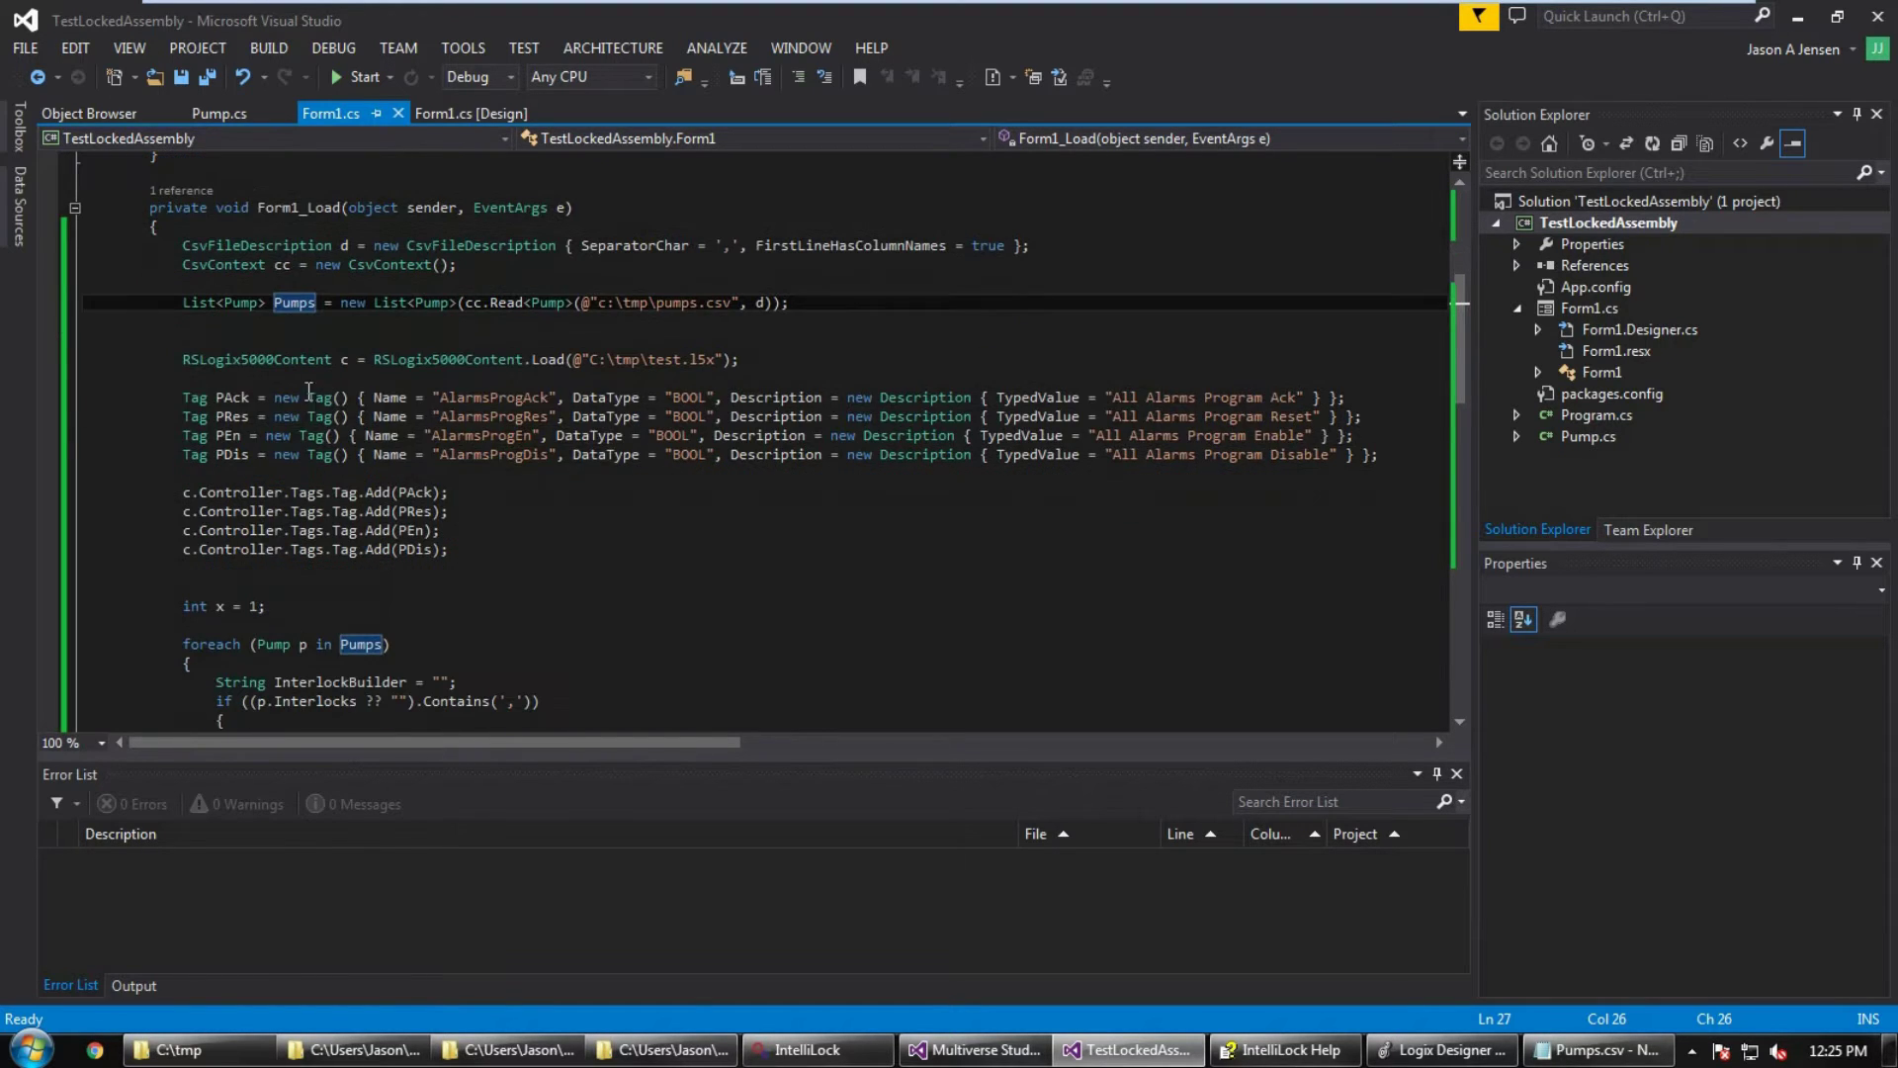
{"action": "left_click_drag", "start_coordinate": [230, 361], "coordinate": [693, 361]}
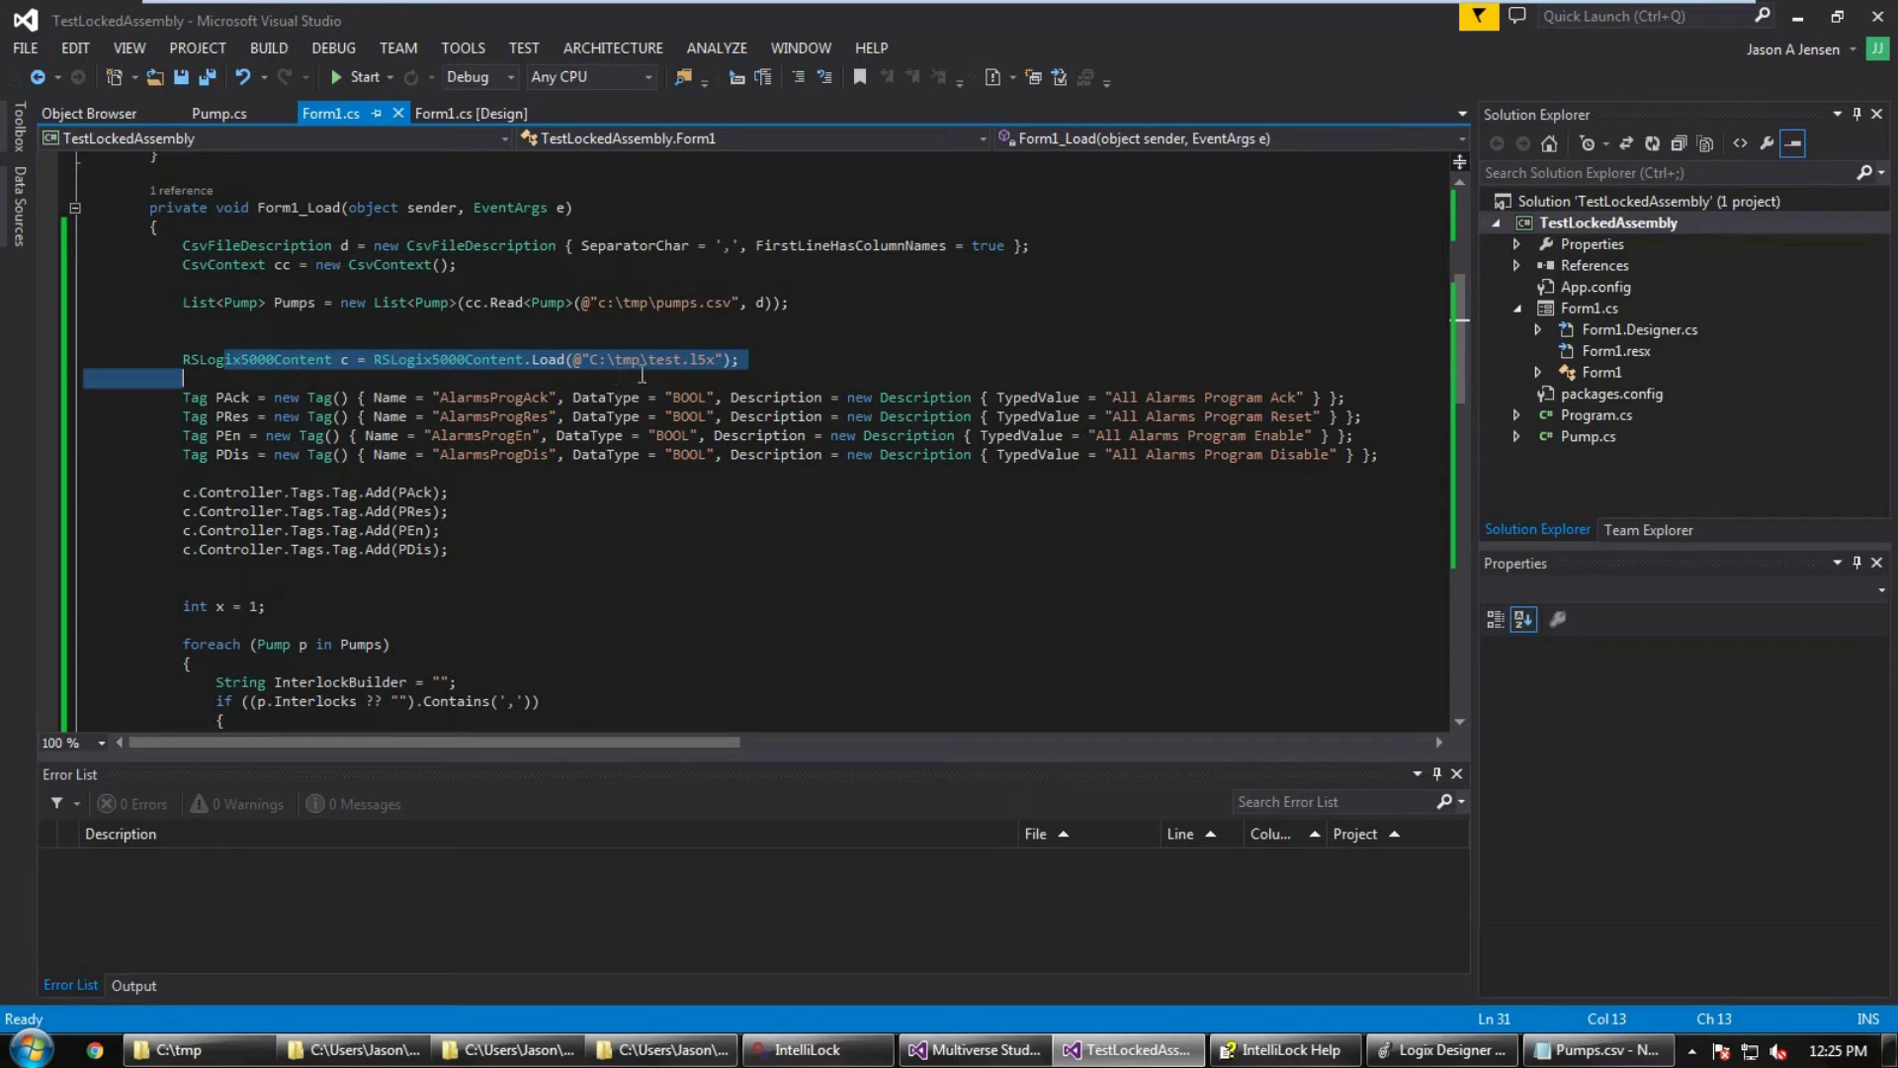
{"action": "left_click", "coordinate": [693, 360]}
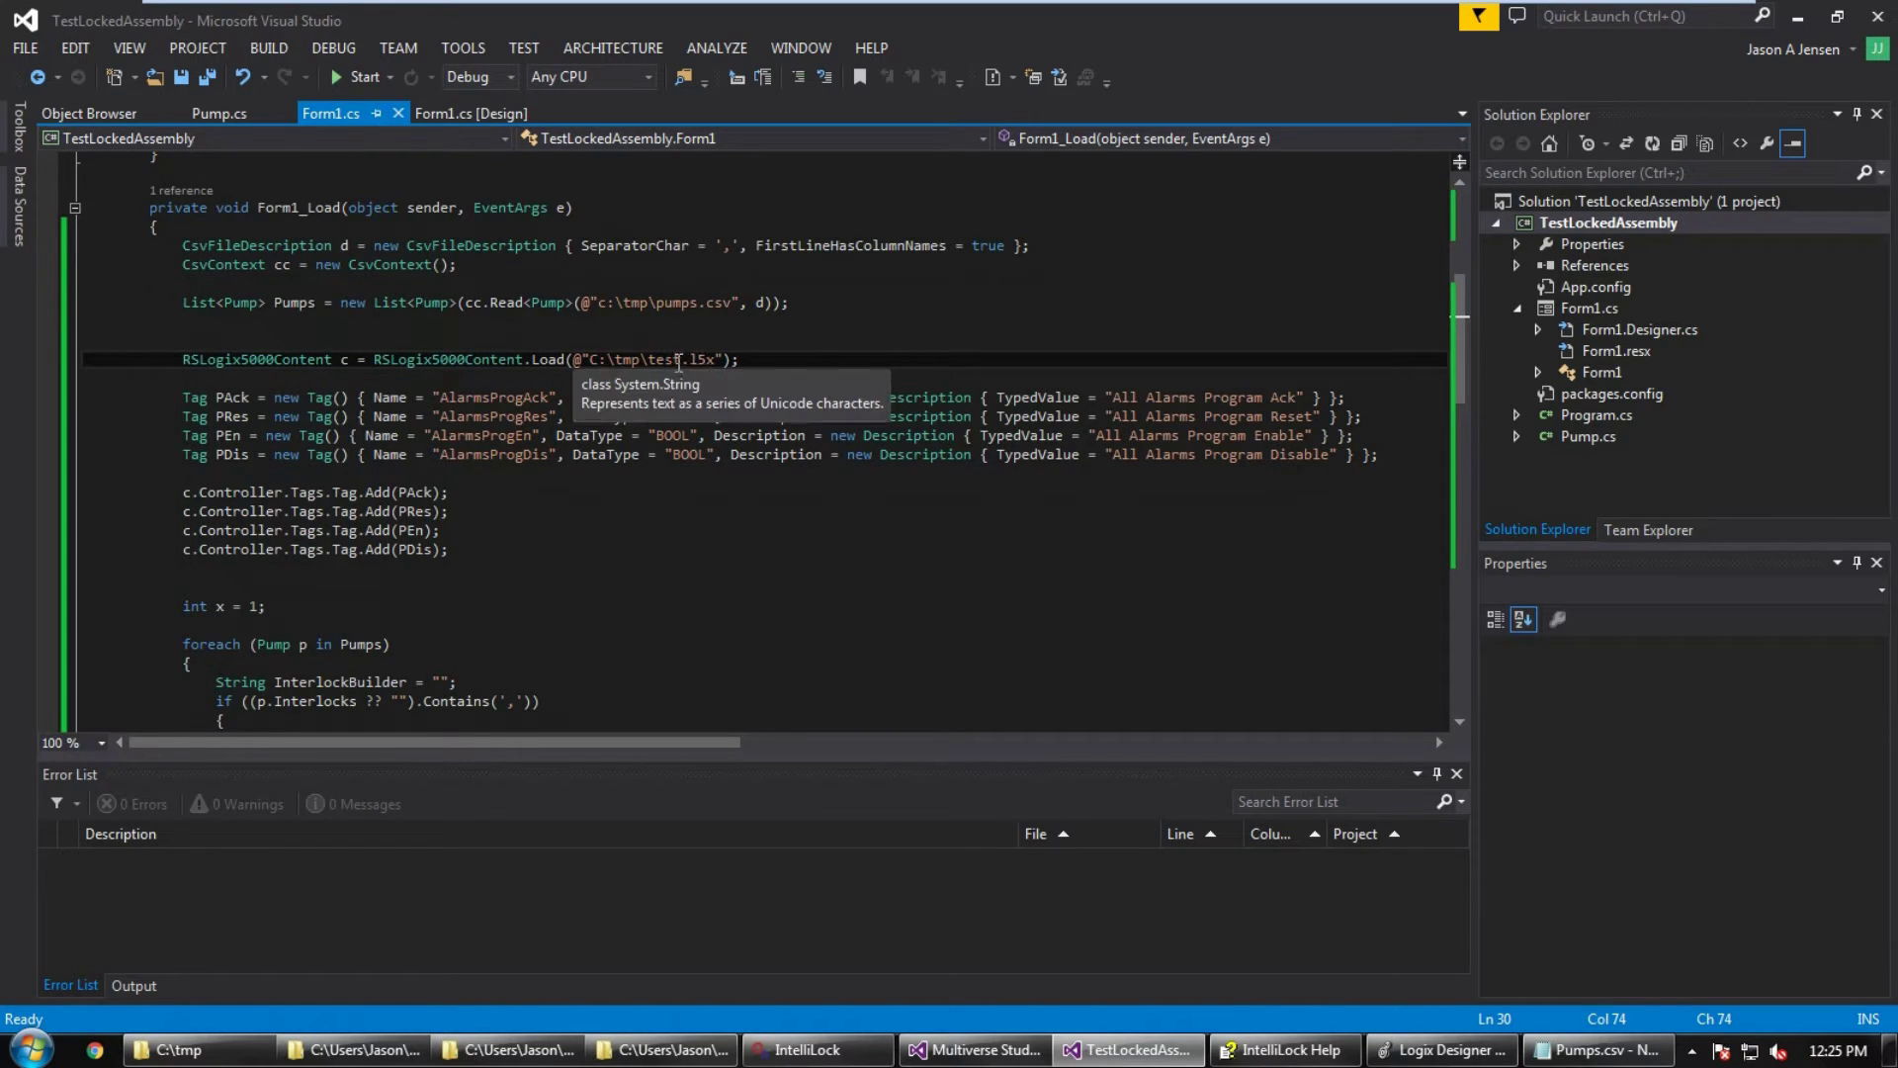
{"action": "scroll", "coordinate": [675, 360], "scroll_direction": "down", "scroll_amount": 4}
{"action": "scroll", "coordinate": [564, 378], "scroll_direction": "down", "scroll_amount": 3}
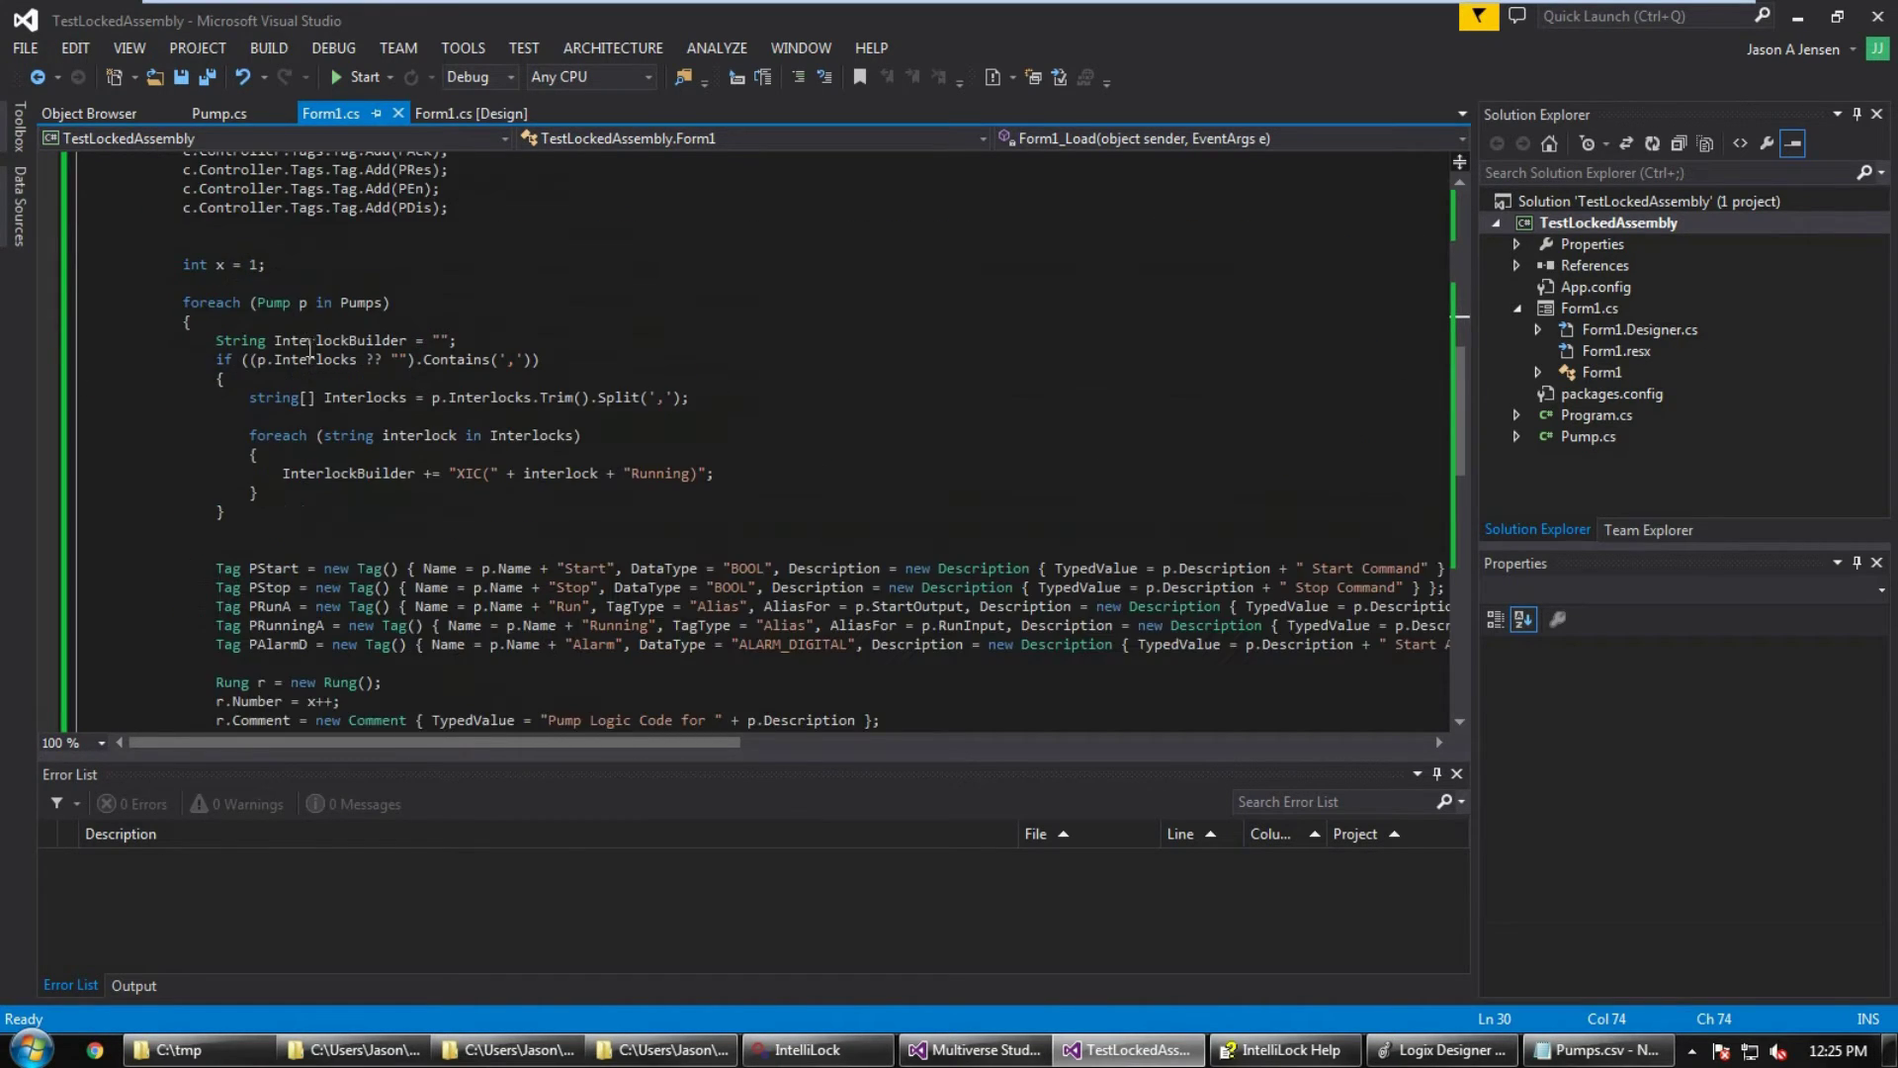
{"action": "scroll", "coordinate": [445, 398], "scroll_direction": "down", "scroll_amount": 3}
{"action": "scroll", "coordinate": [339, 418], "scroll_direction": "down", "scroll_amount": 3}
{"action": "scroll", "coordinate": [339, 416], "scroll_direction": "down", "scroll_amount": 2}
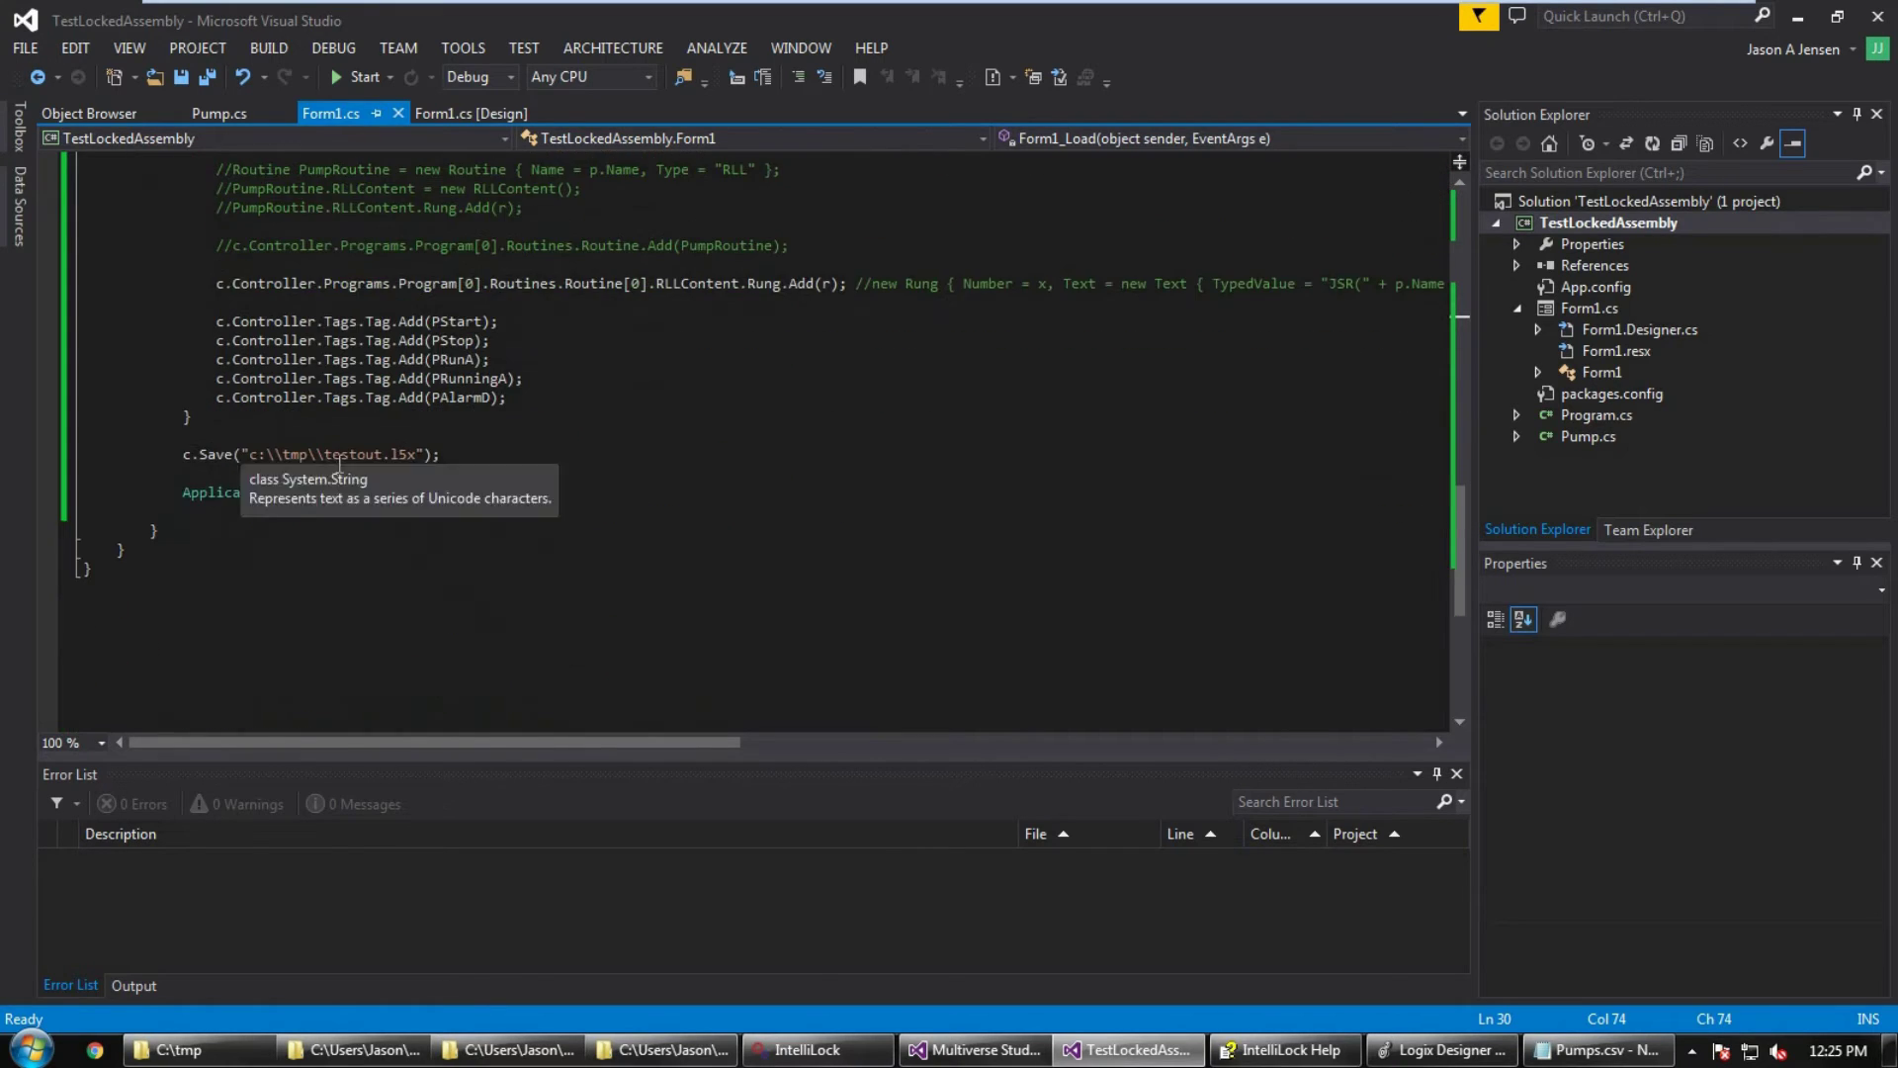
{"action": "scroll", "coordinate": [338, 430], "scroll_direction": "up", "scroll_amount": 2}
{"action": "scroll", "coordinate": [341, 474], "scroll_direction": "up", "scroll_amount": 1}
{"action": "scroll", "coordinate": [344, 473], "scroll_direction": "down", "scroll_amount": 4}
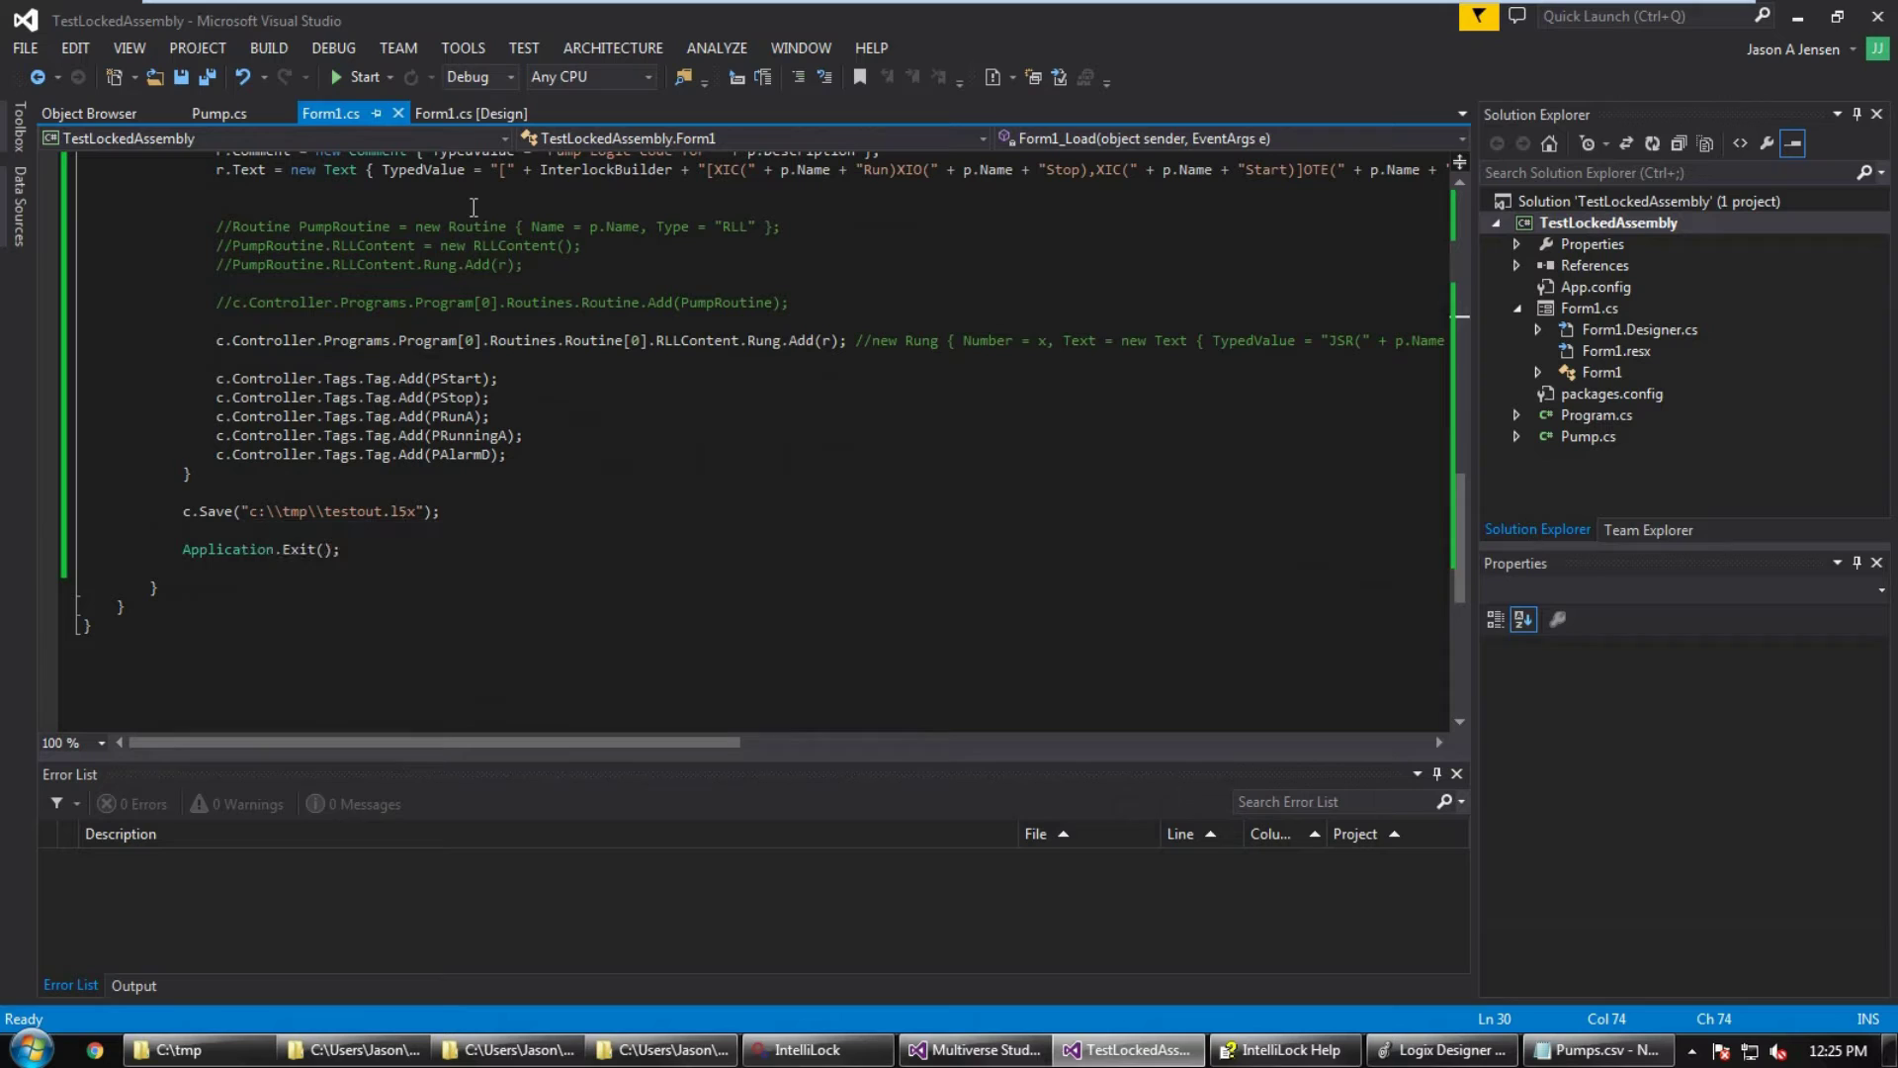
Step: Run TestLockedAssembly, OK the IntelliLock notice, and return to Logix Designer
{"action": "left_click", "coordinate": [360, 78]}
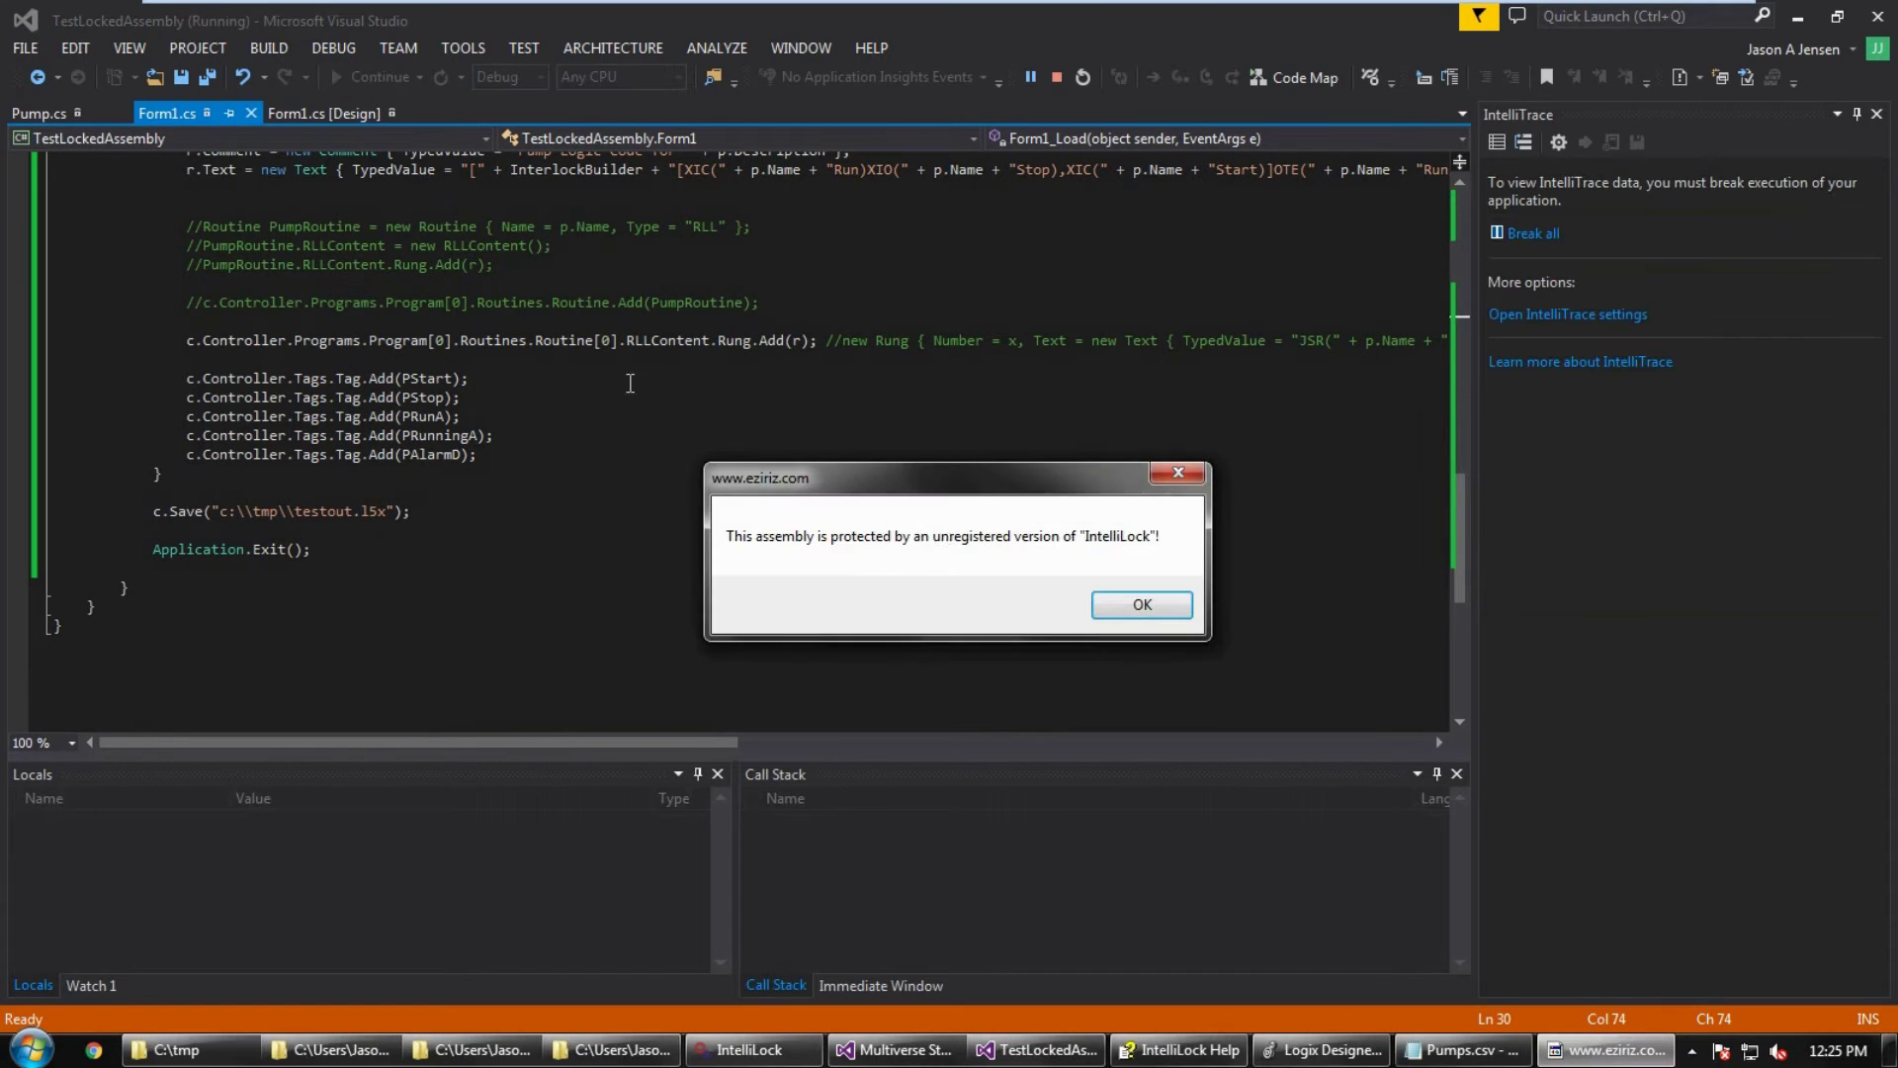
{"action": "left_click", "coordinate": [1126, 600]}
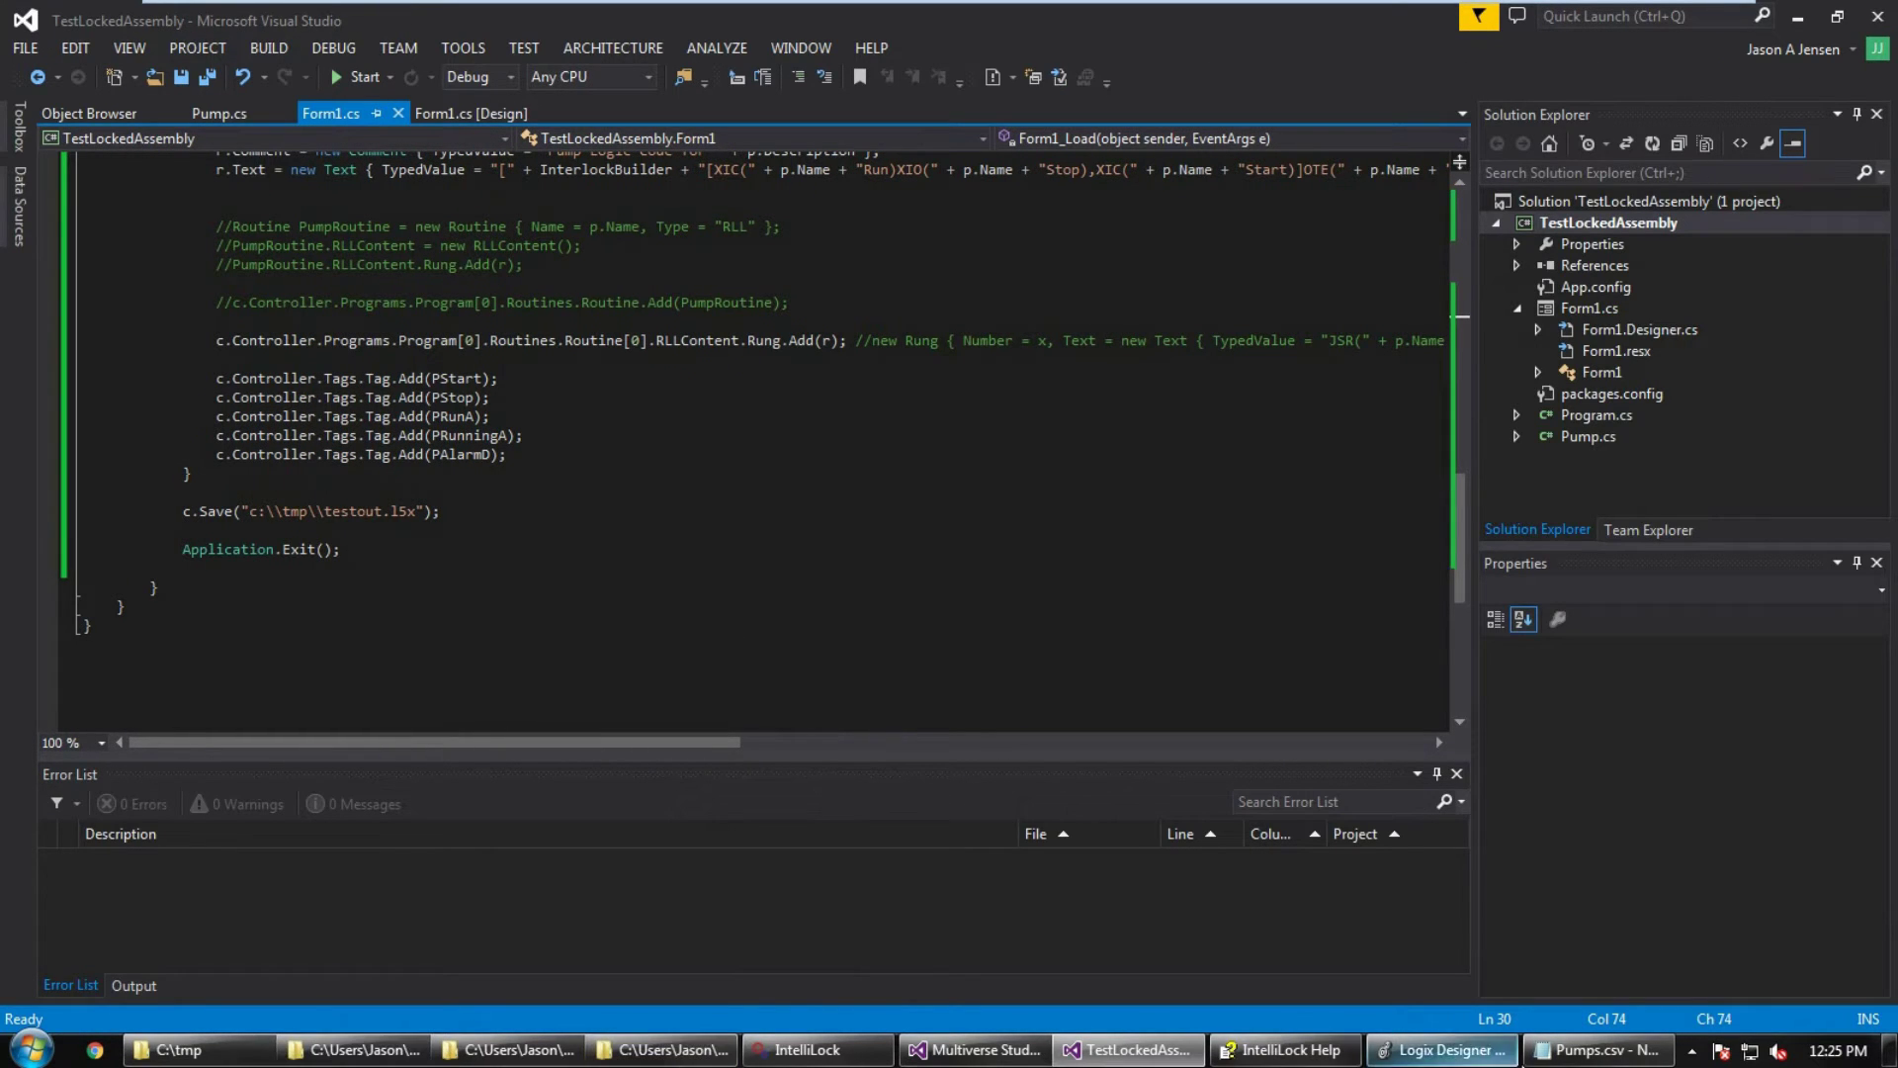
{"action": "left_click", "coordinate": [1447, 1050]}
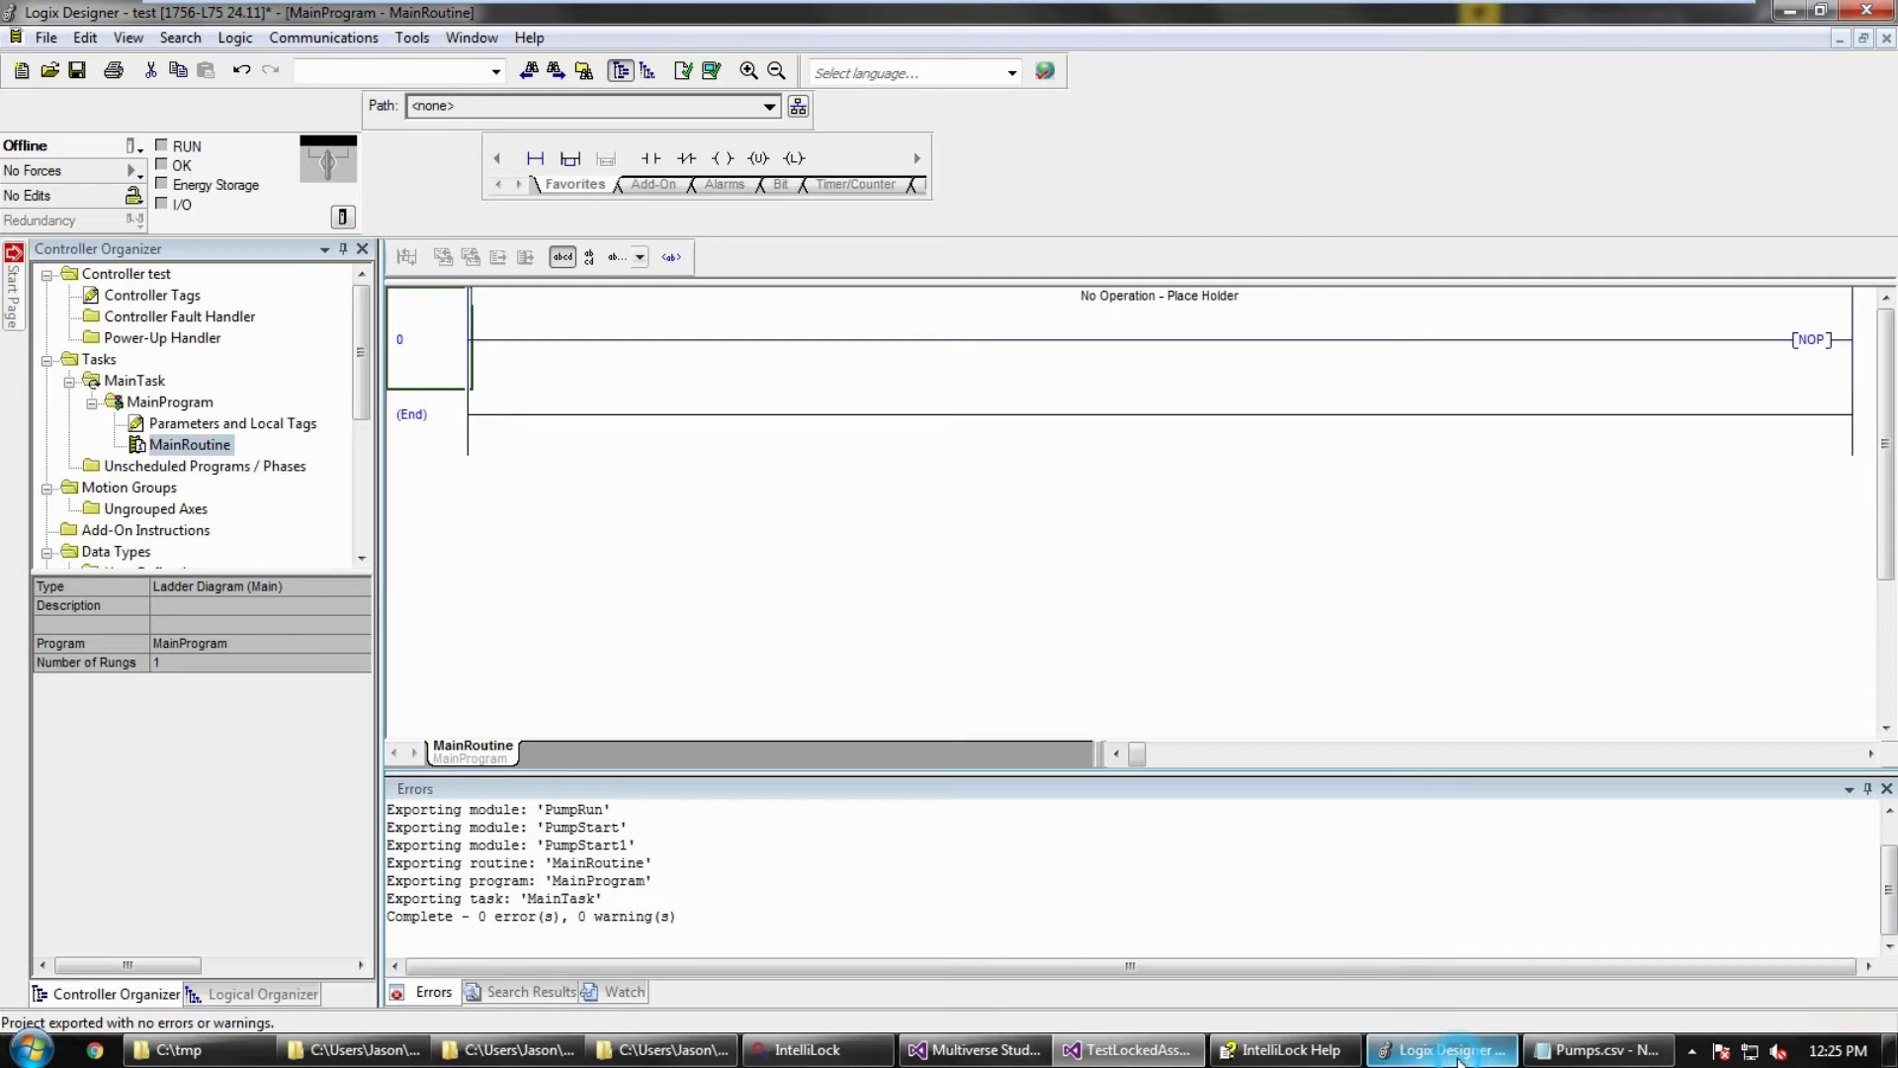
Step: Import testout.L5X as testout.ACD, replacing the existing file and saving test.ACD
{"action": "left_click", "coordinate": [58, 70]}
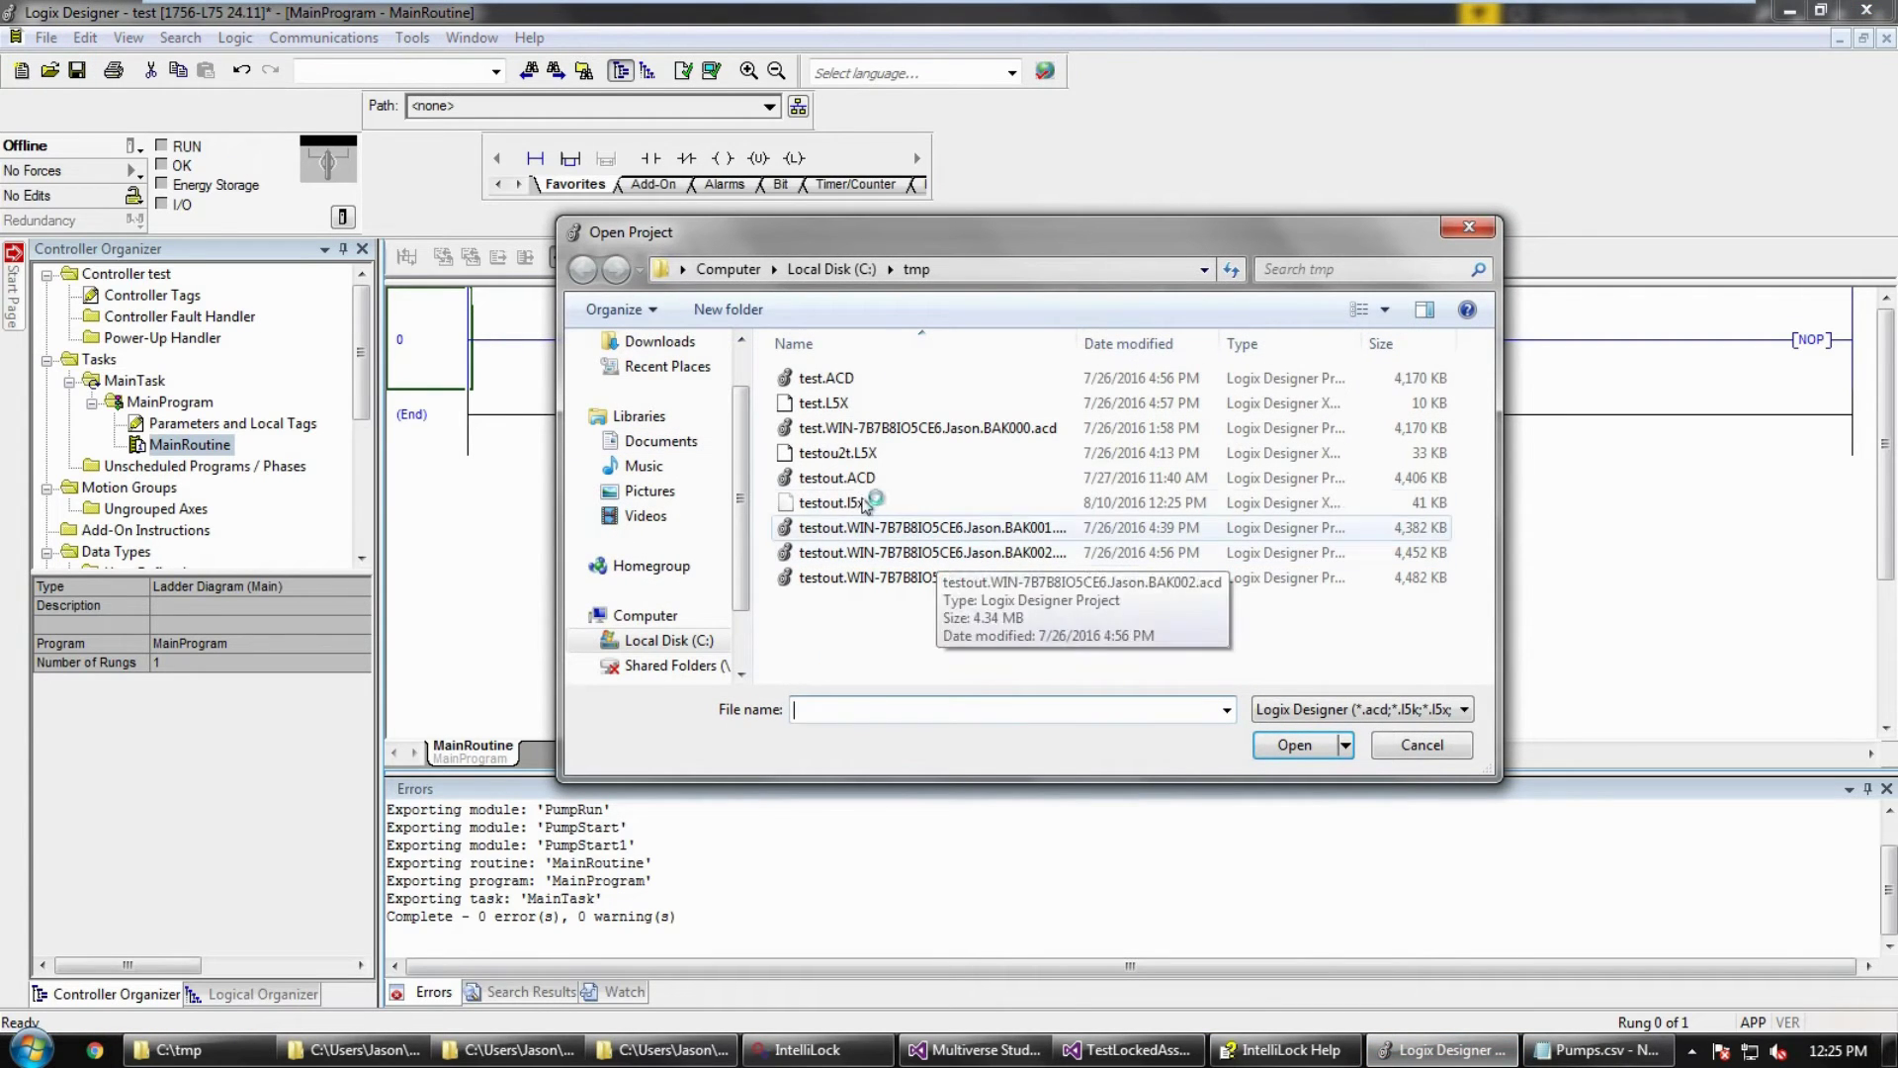
{"action": "double_click", "coordinate": [856, 505]}
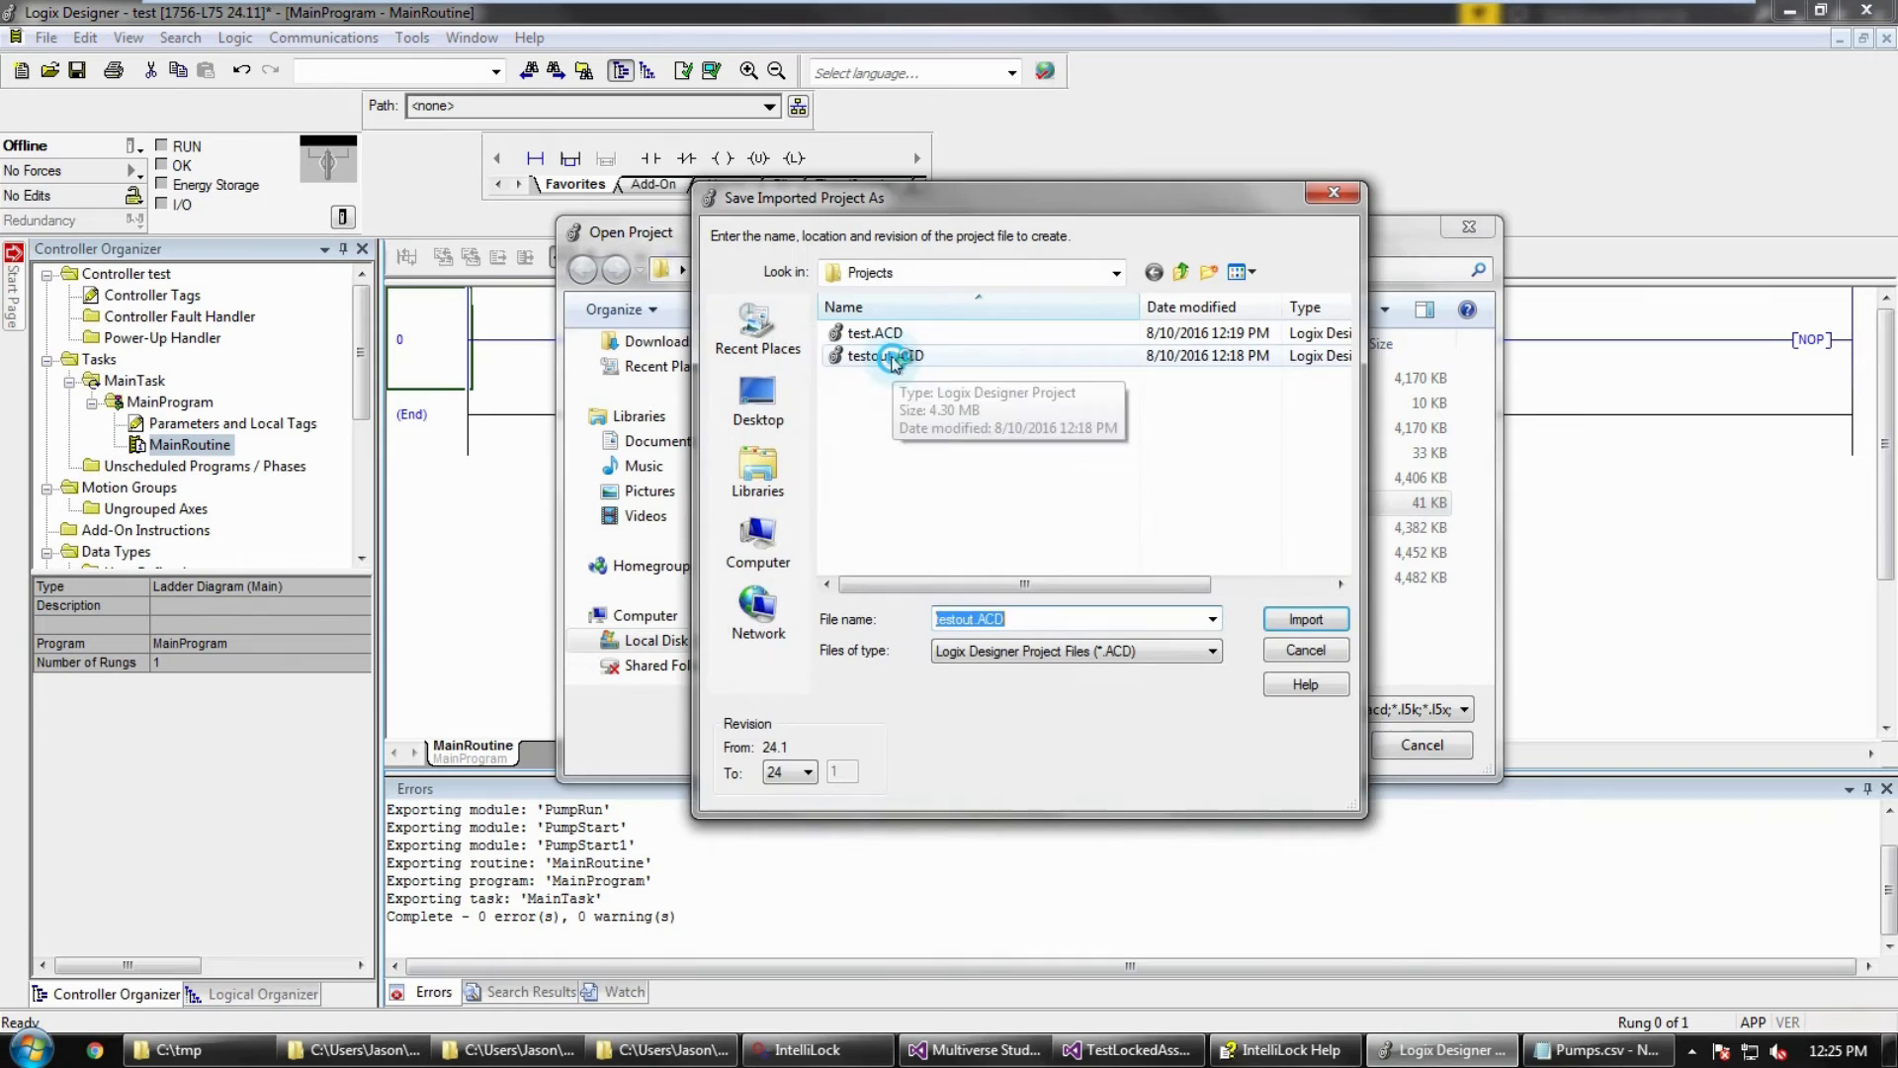
{"action": "double_click", "coordinate": [895, 360]}
{"action": "left_click", "coordinate": [1135, 567]}
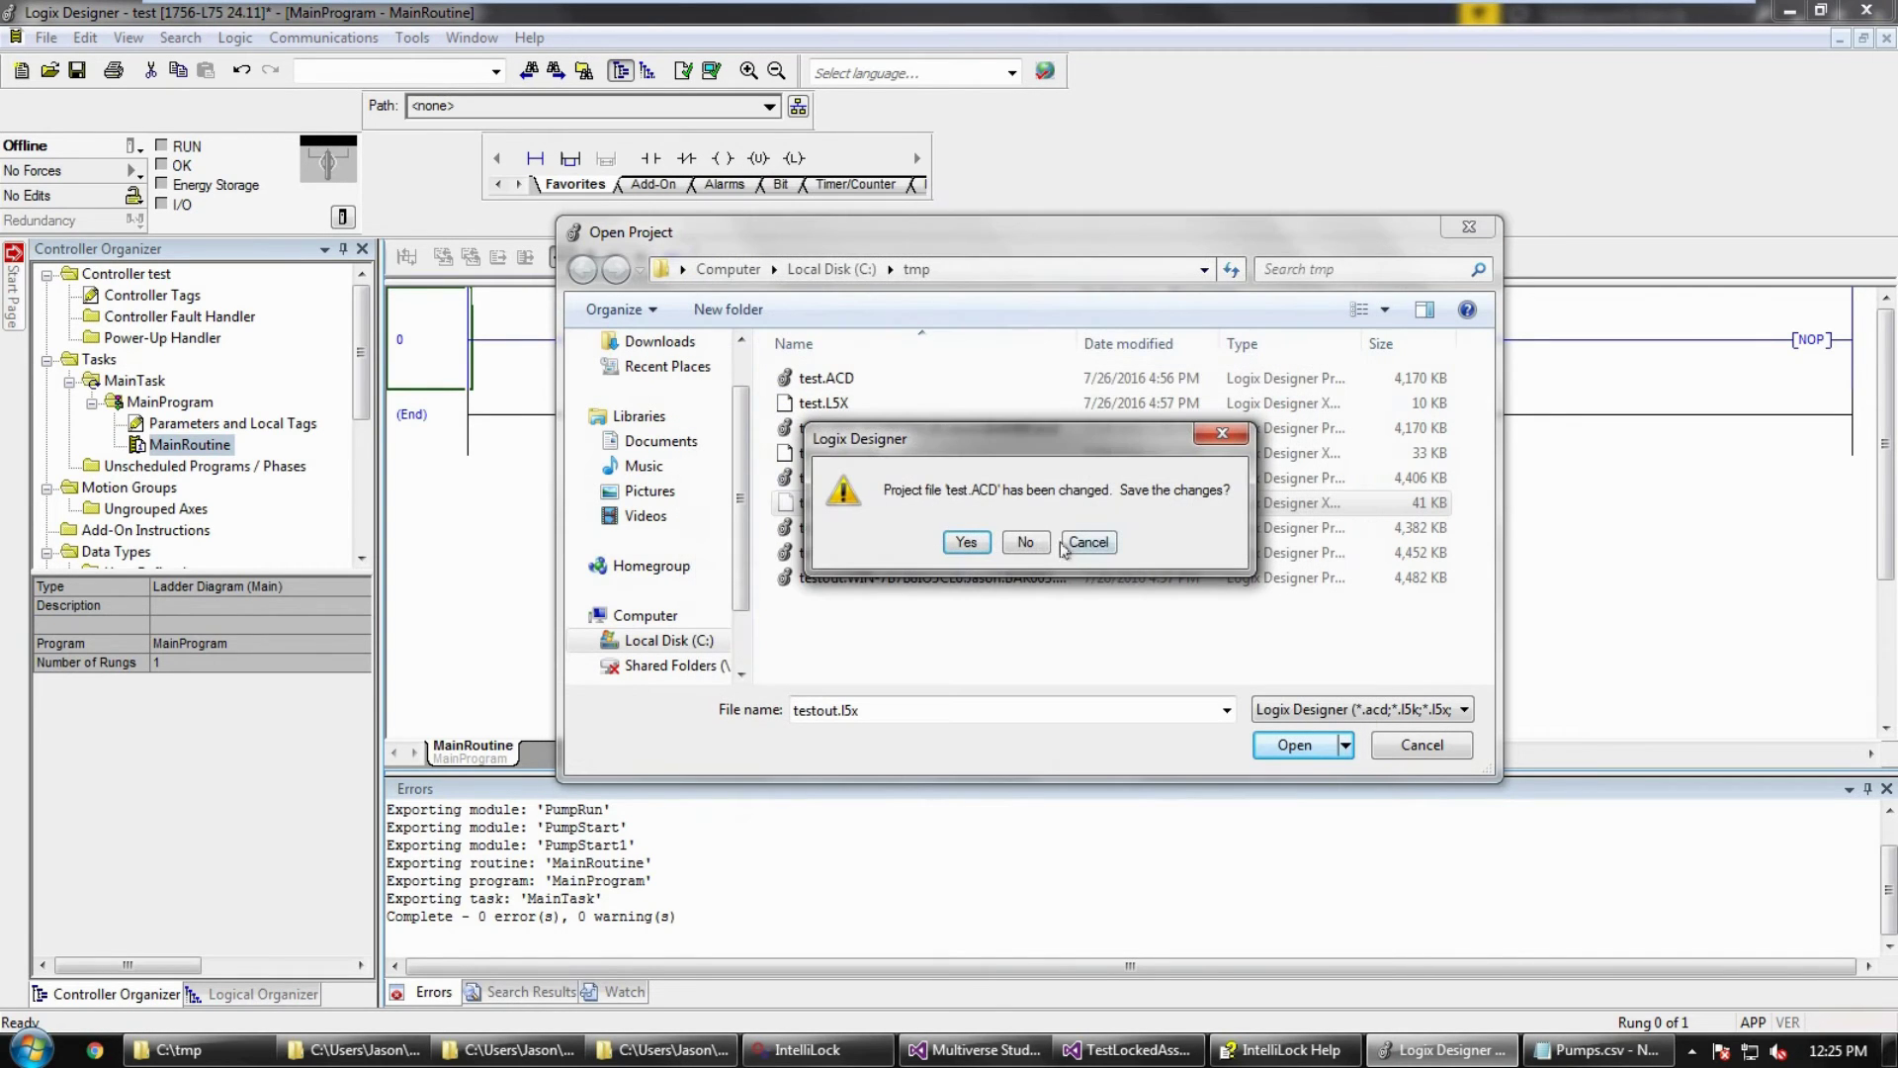
{"action": "left_click", "coordinate": [978, 542]}
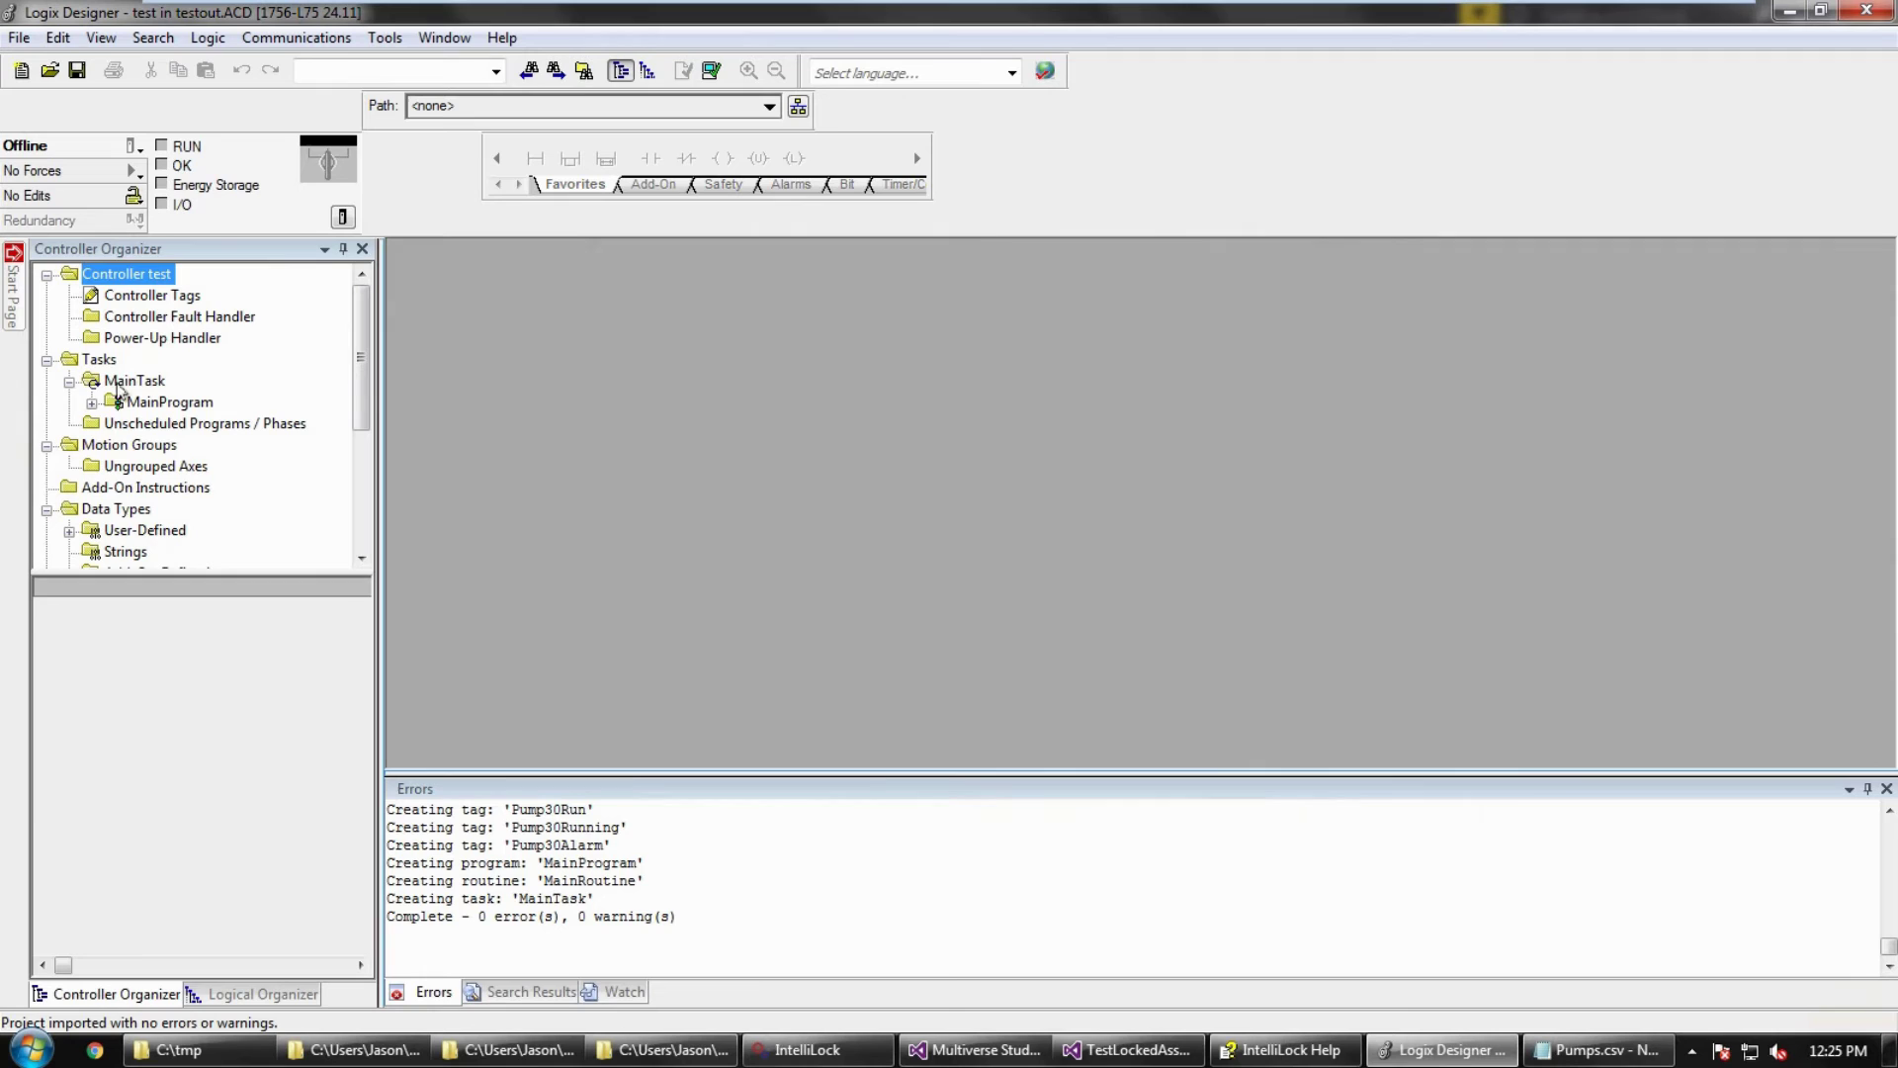
{"action": "left_click", "coordinate": [92, 401]}
{"action": "double_click", "coordinate": [166, 444]}
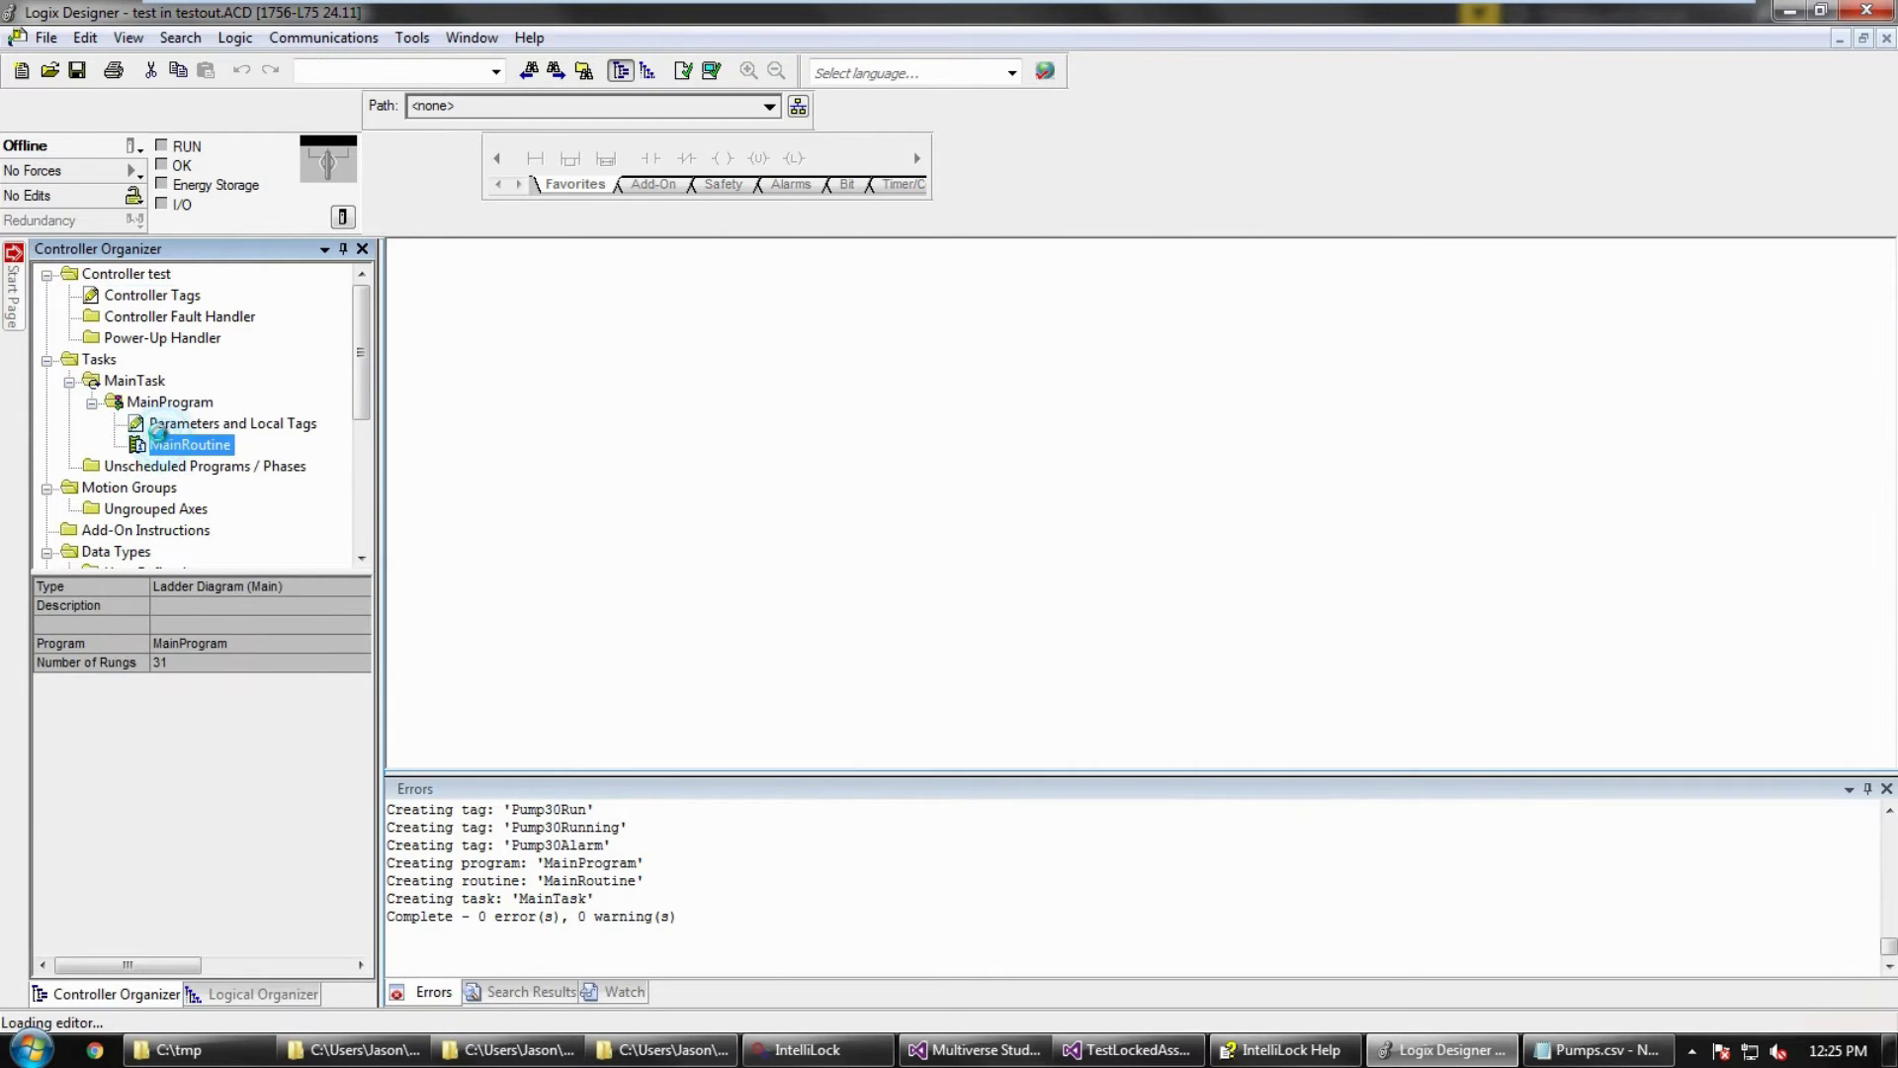
{"action": "left_click", "coordinate": [1427, 522]}
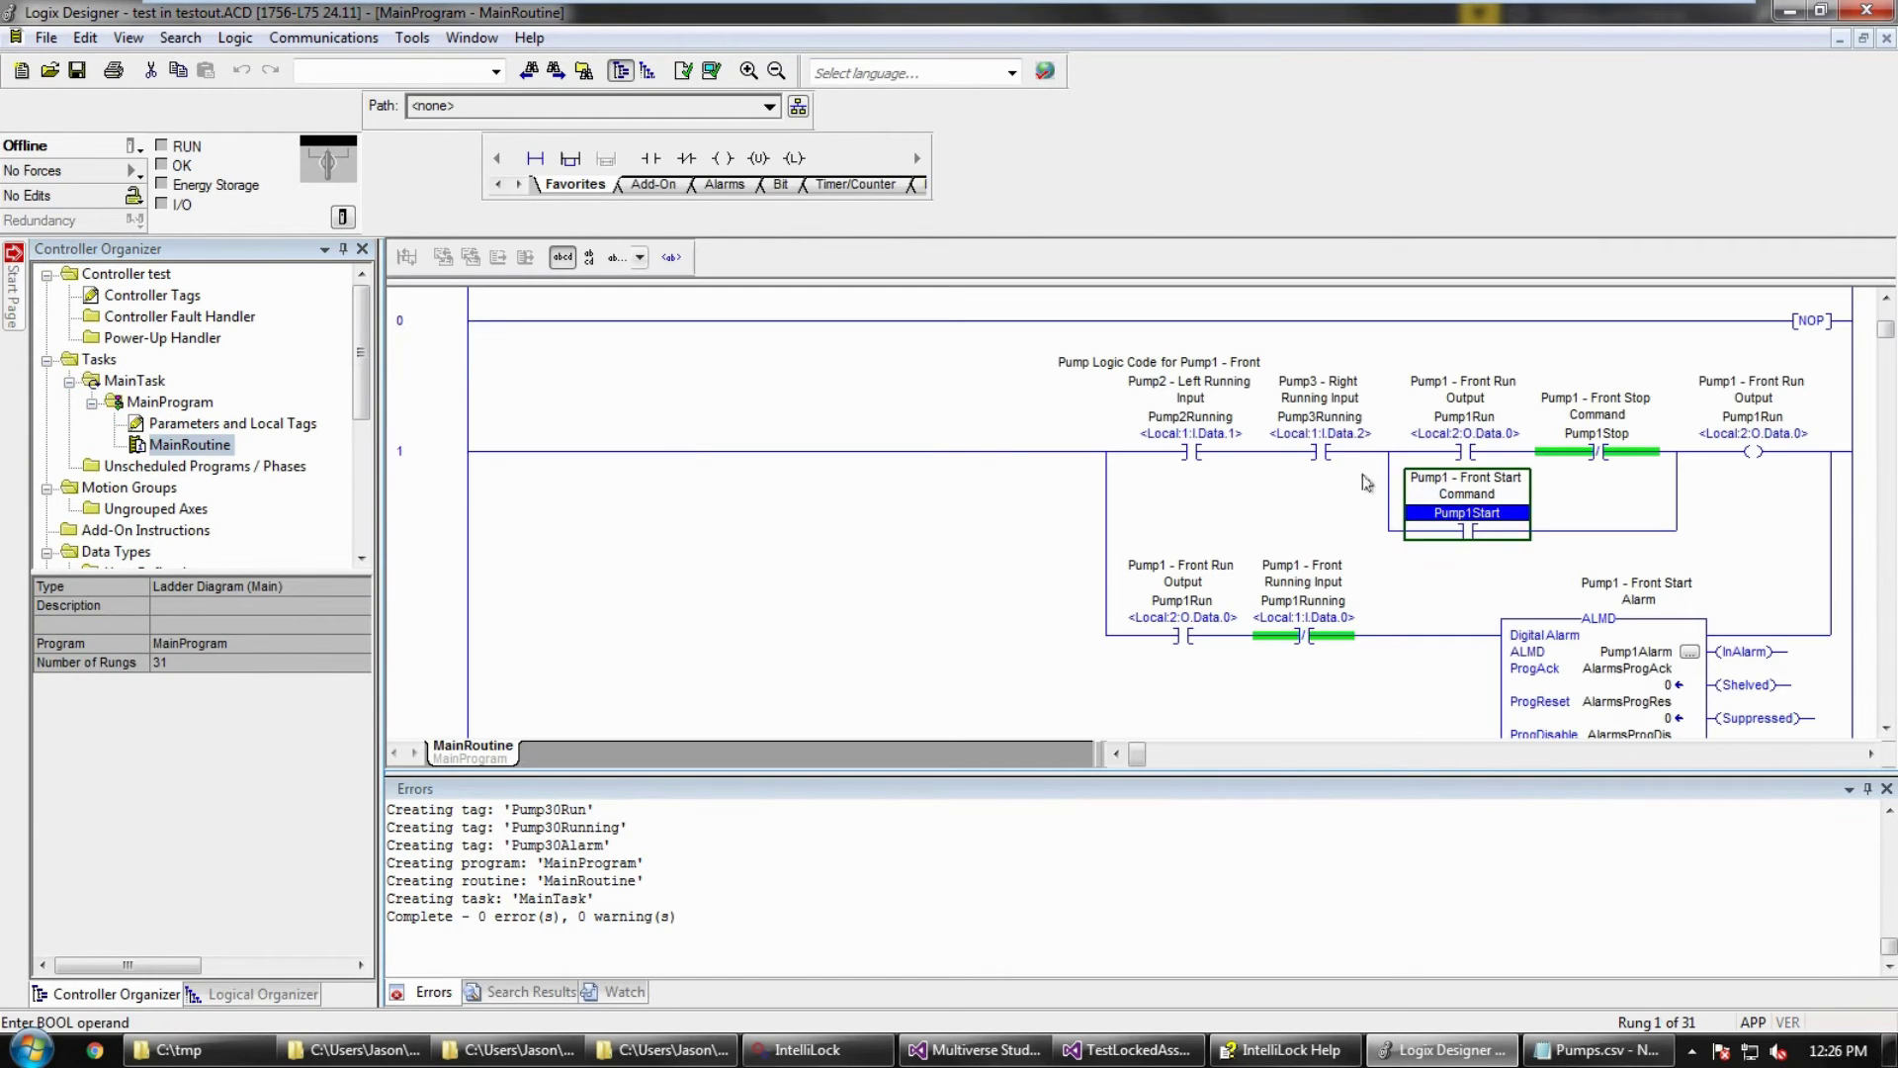
{"action": "left_click", "coordinate": [1332, 454]}
{"action": "left_click", "coordinate": [1195, 452]}
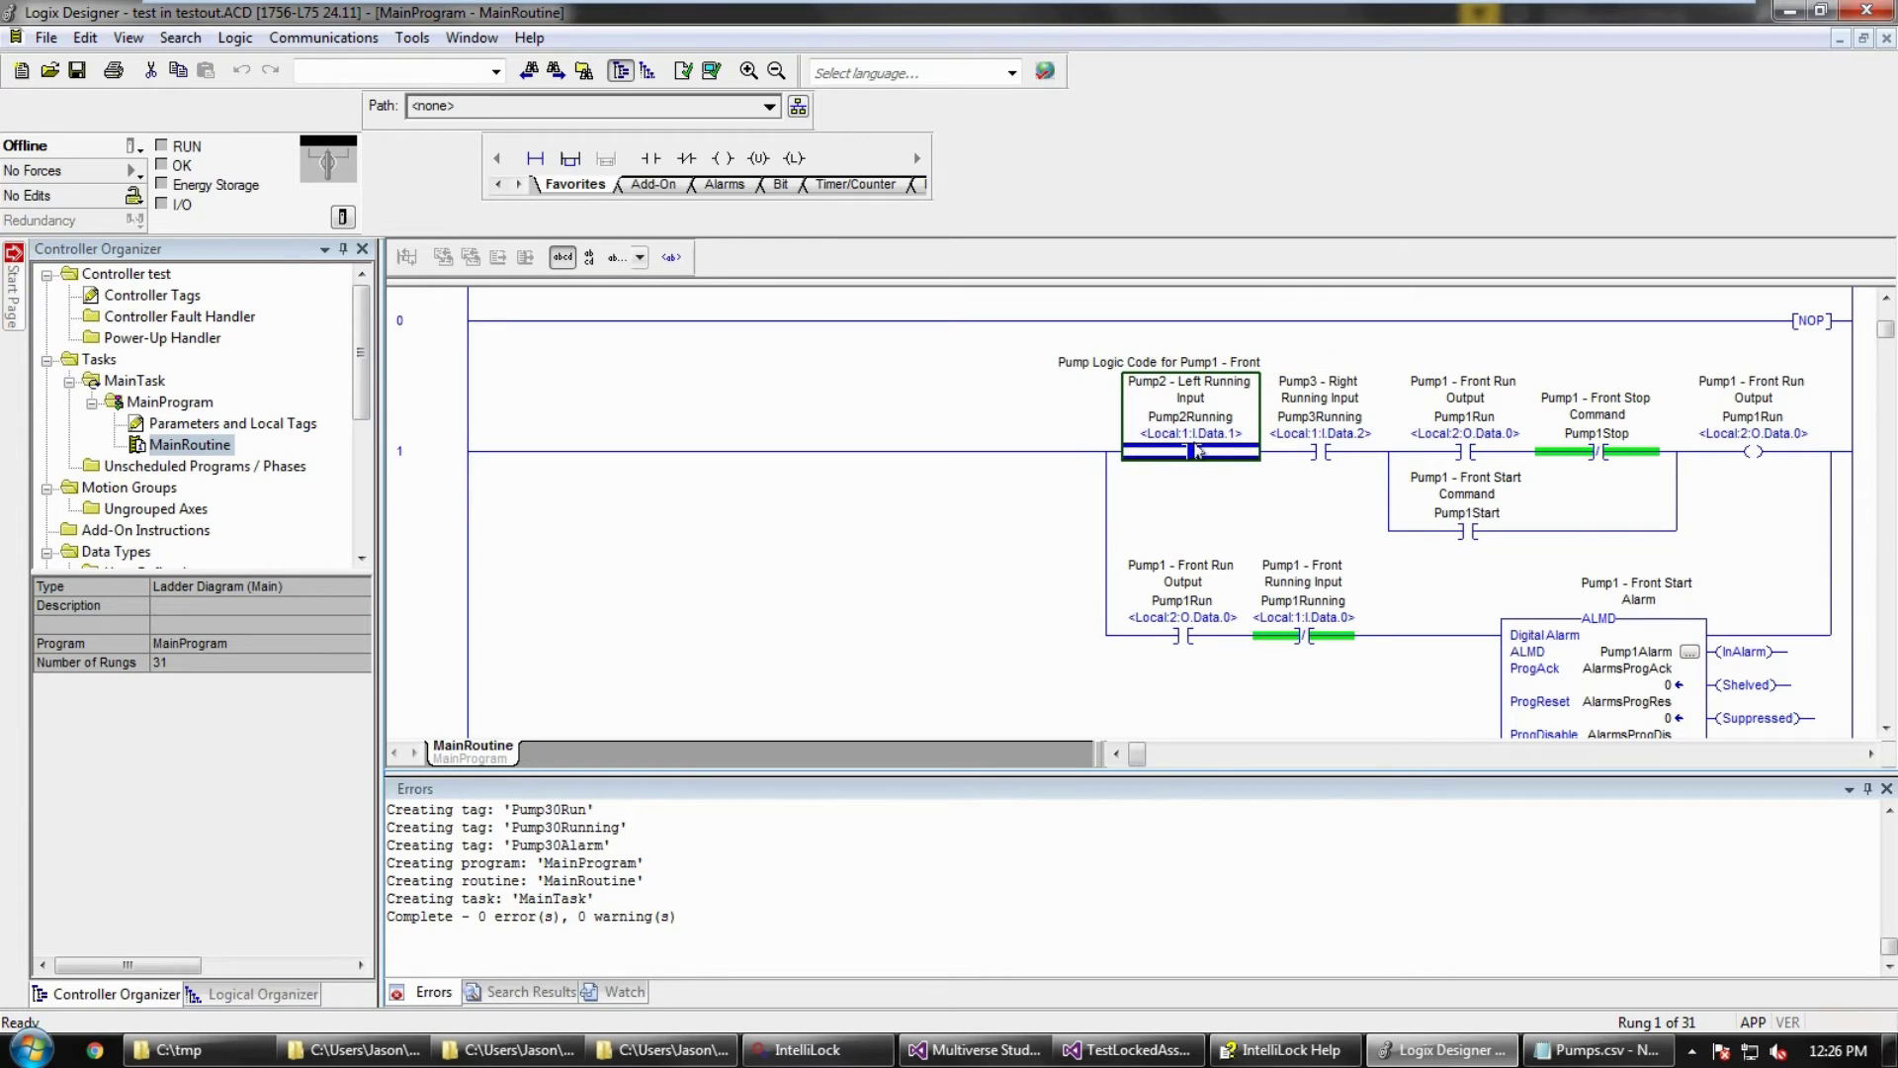
{"action": "scroll", "coordinate": [1182, 454], "scroll_direction": "down", "scroll_amount": 5}
{"action": "scroll", "coordinate": [1182, 455], "scroll_direction": "down", "scroll_amount": 3}
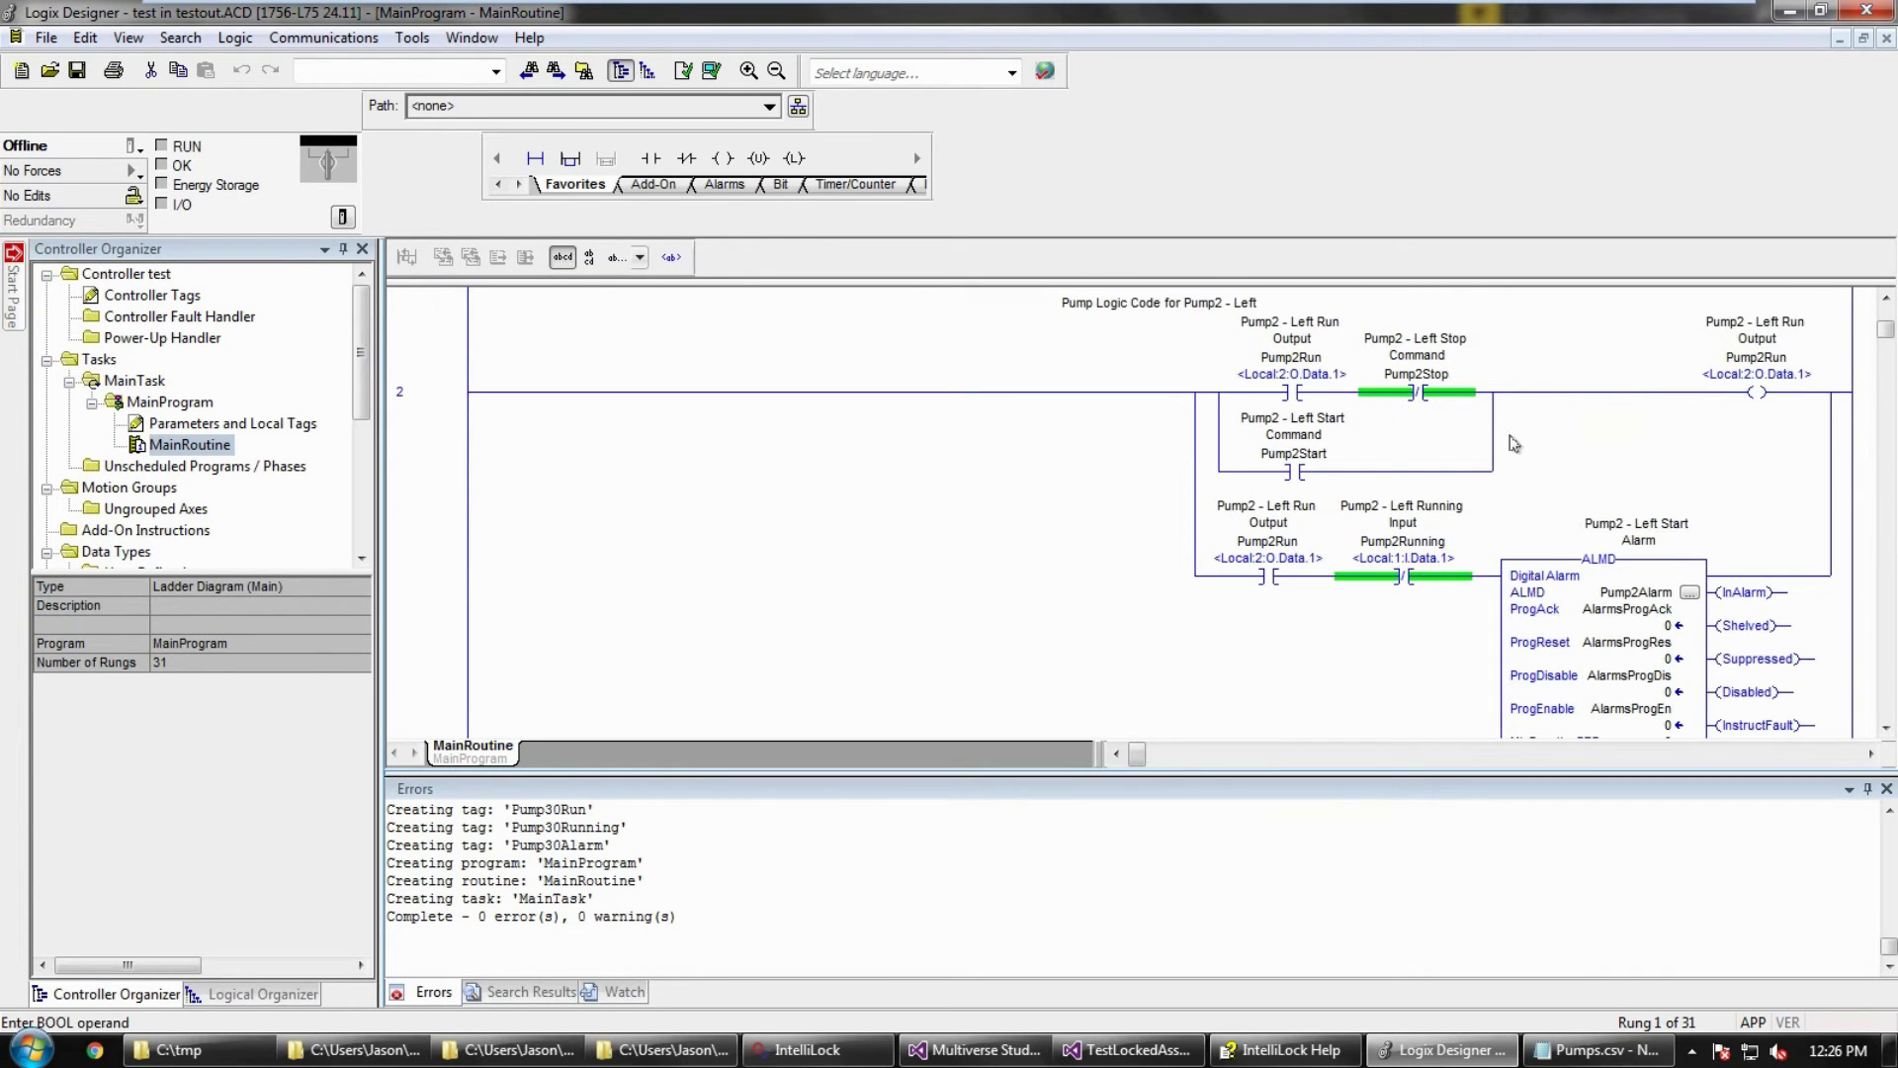
{"action": "scroll", "coordinate": [1203, 489], "scroll_direction": "down", "scroll_amount": 2}
{"action": "scroll", "coordinate": [1203, 490], "scroll_direction": "down", "scroll_amount": 2}
{"action": "scroll", "coordinate": [1203, 491], "scroll_direction": "down", "scroll_amount": 2}
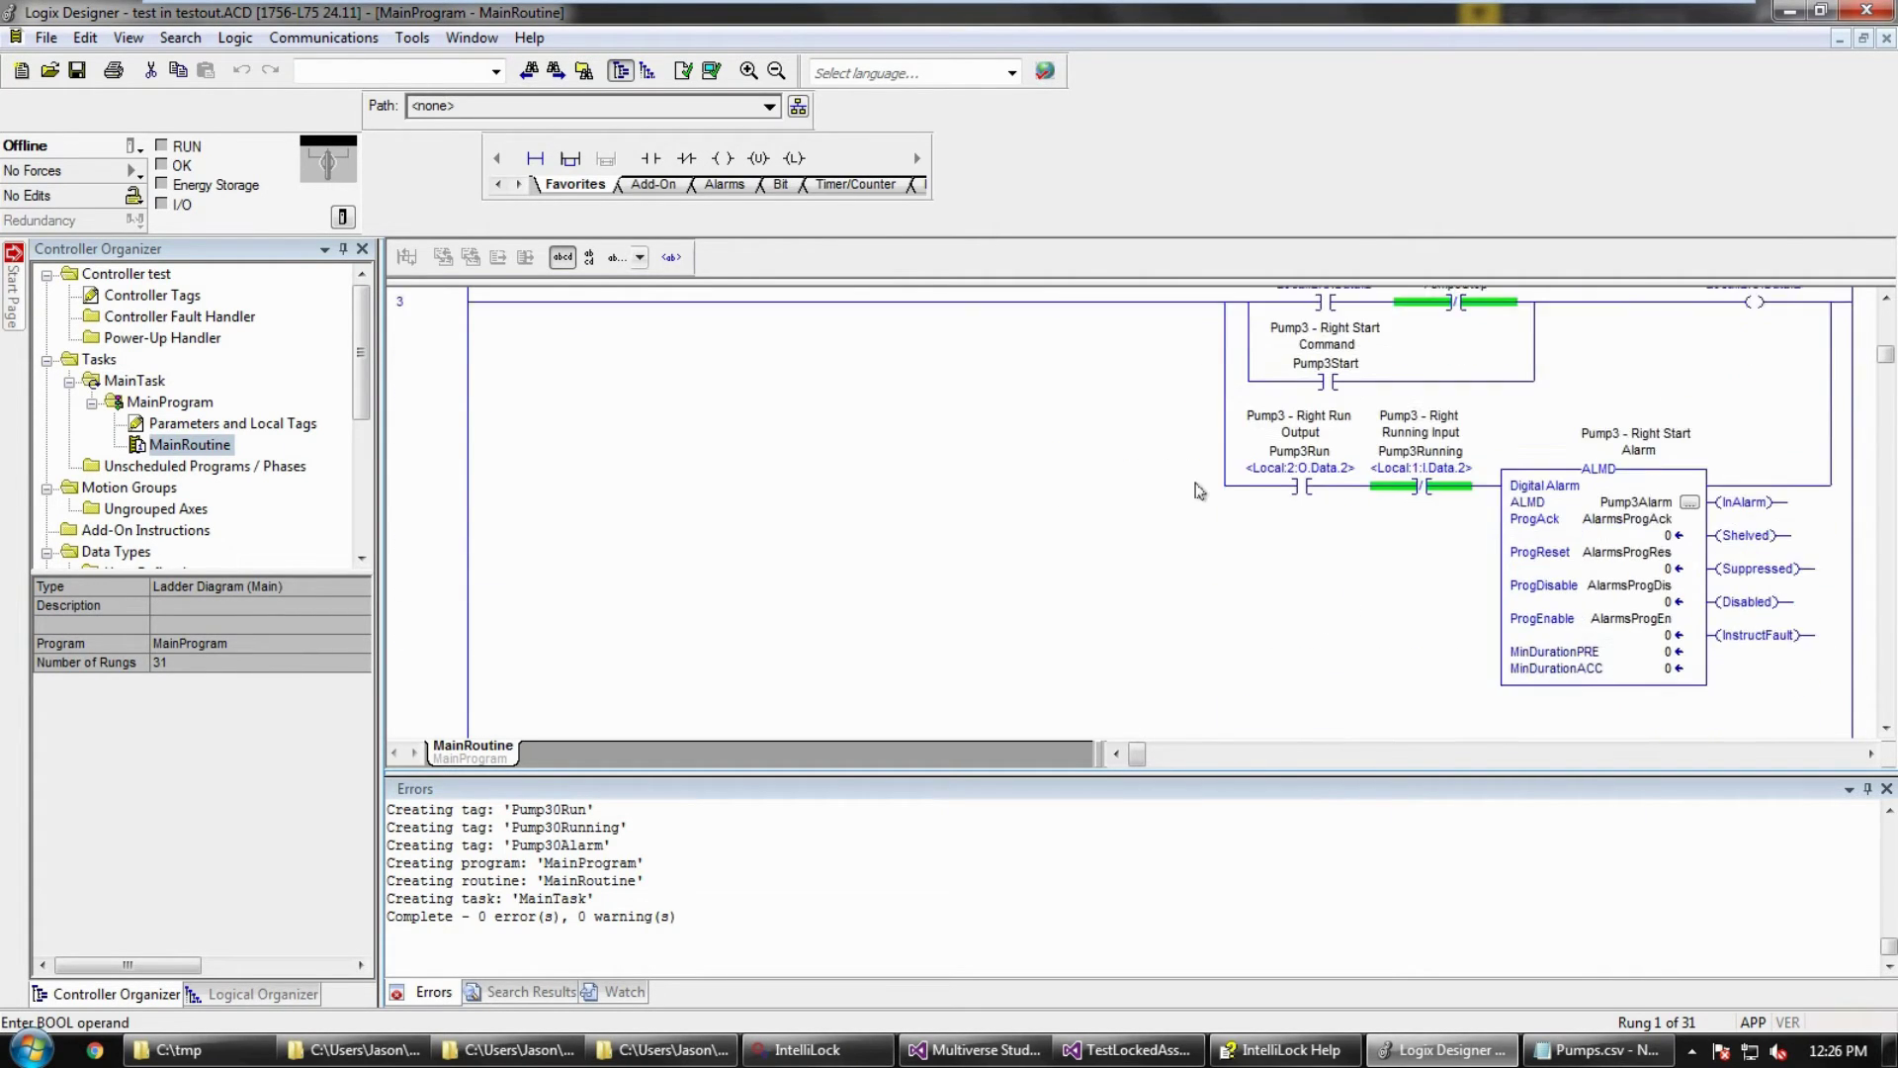
{"action": "scroll", "coordinate": [1202, 490], "scroll_direction": "down", "scroll_amount": 2}
{"action": "scroll", "coordinate": [1202, 490], "scroll_direction": "down", "scroll_amount": 2}
{"action": "scroll", "coordinate": [1200, 491], "scroll_direction": "down", "scroll_amount": 2}
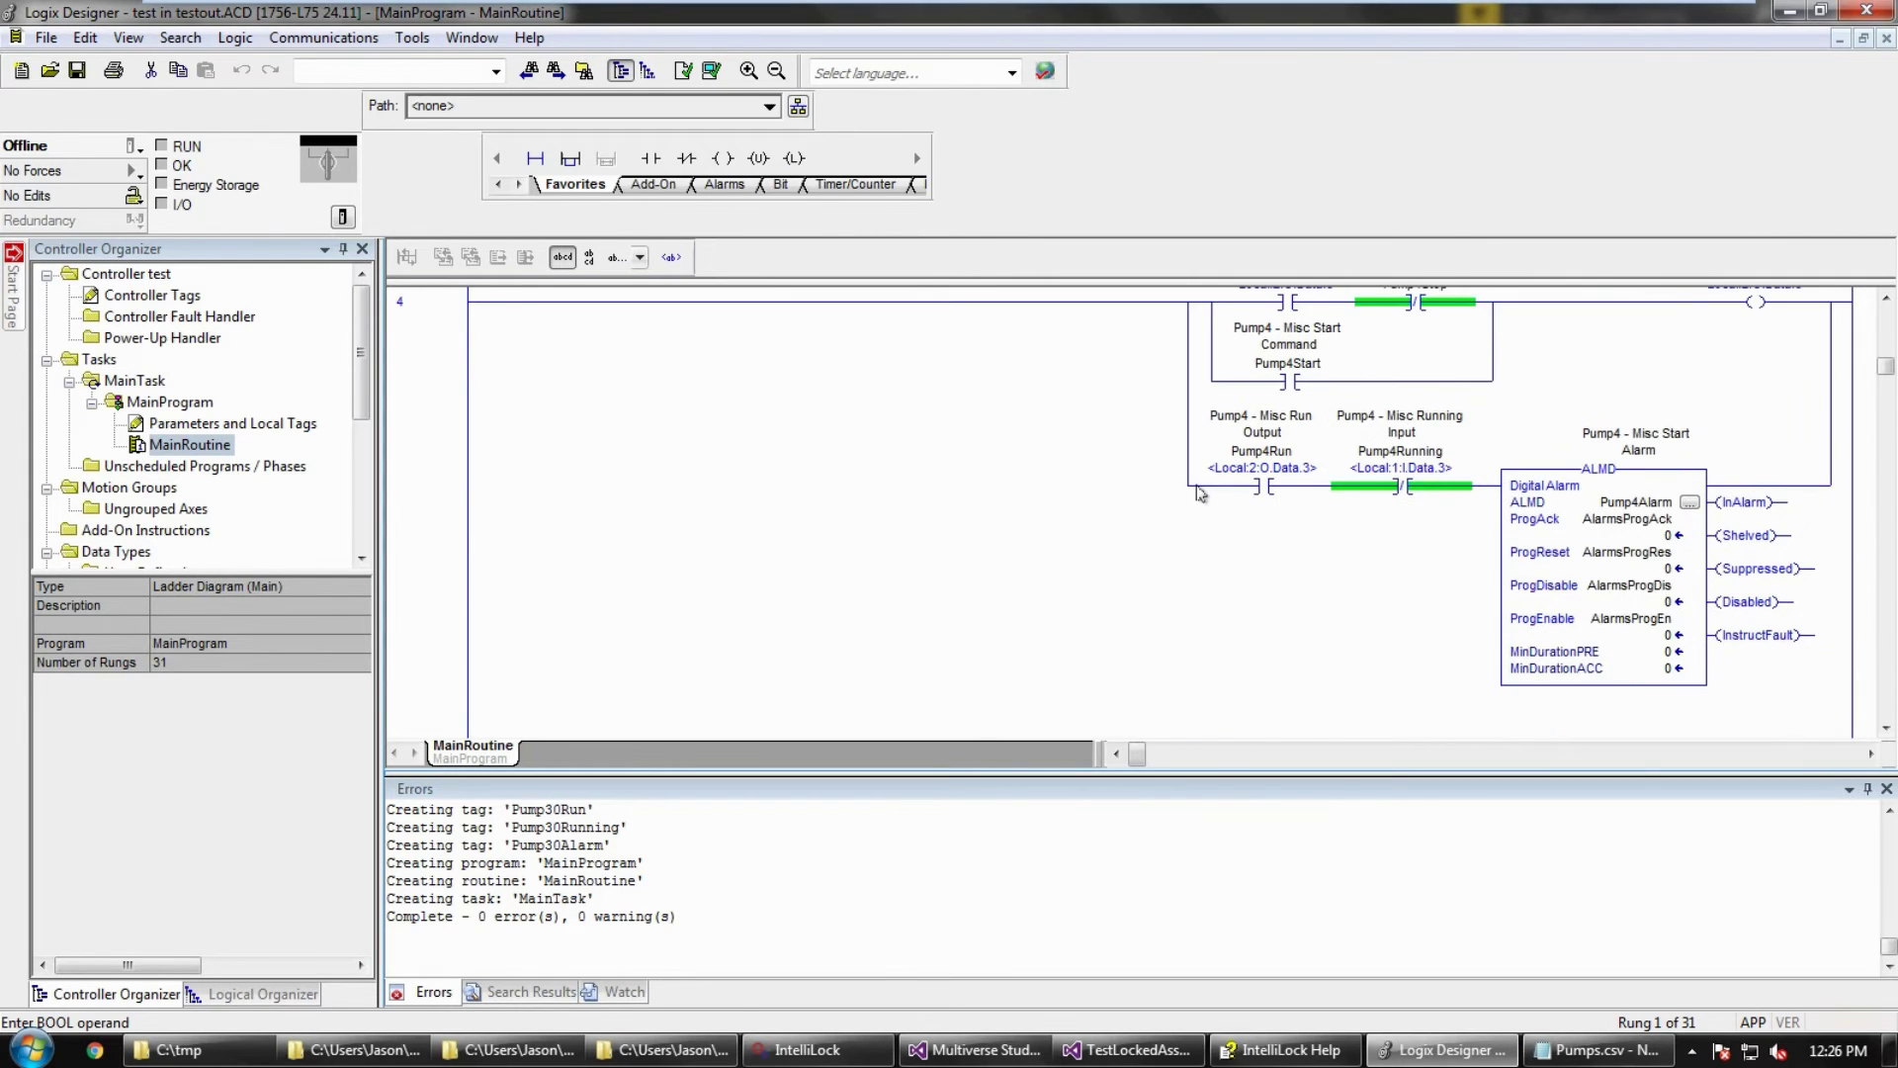
{"action": "scroll", "coordinate": [1195, 492], "scroll_direction": "down", "scroll_amount": 2}
{"action": "scroll", "coordinate": [1190, 493], "scroll_direction": "down", "scroll_amount": 2}
{"action": "scroll", "coordinate": [1190, 495], "scroll_direction": "down", "scroll_amount": 3}
{"action": "scroll", "coordinate": [1189, 487], "scroll_direction": "down", "scroll_amount": 3}
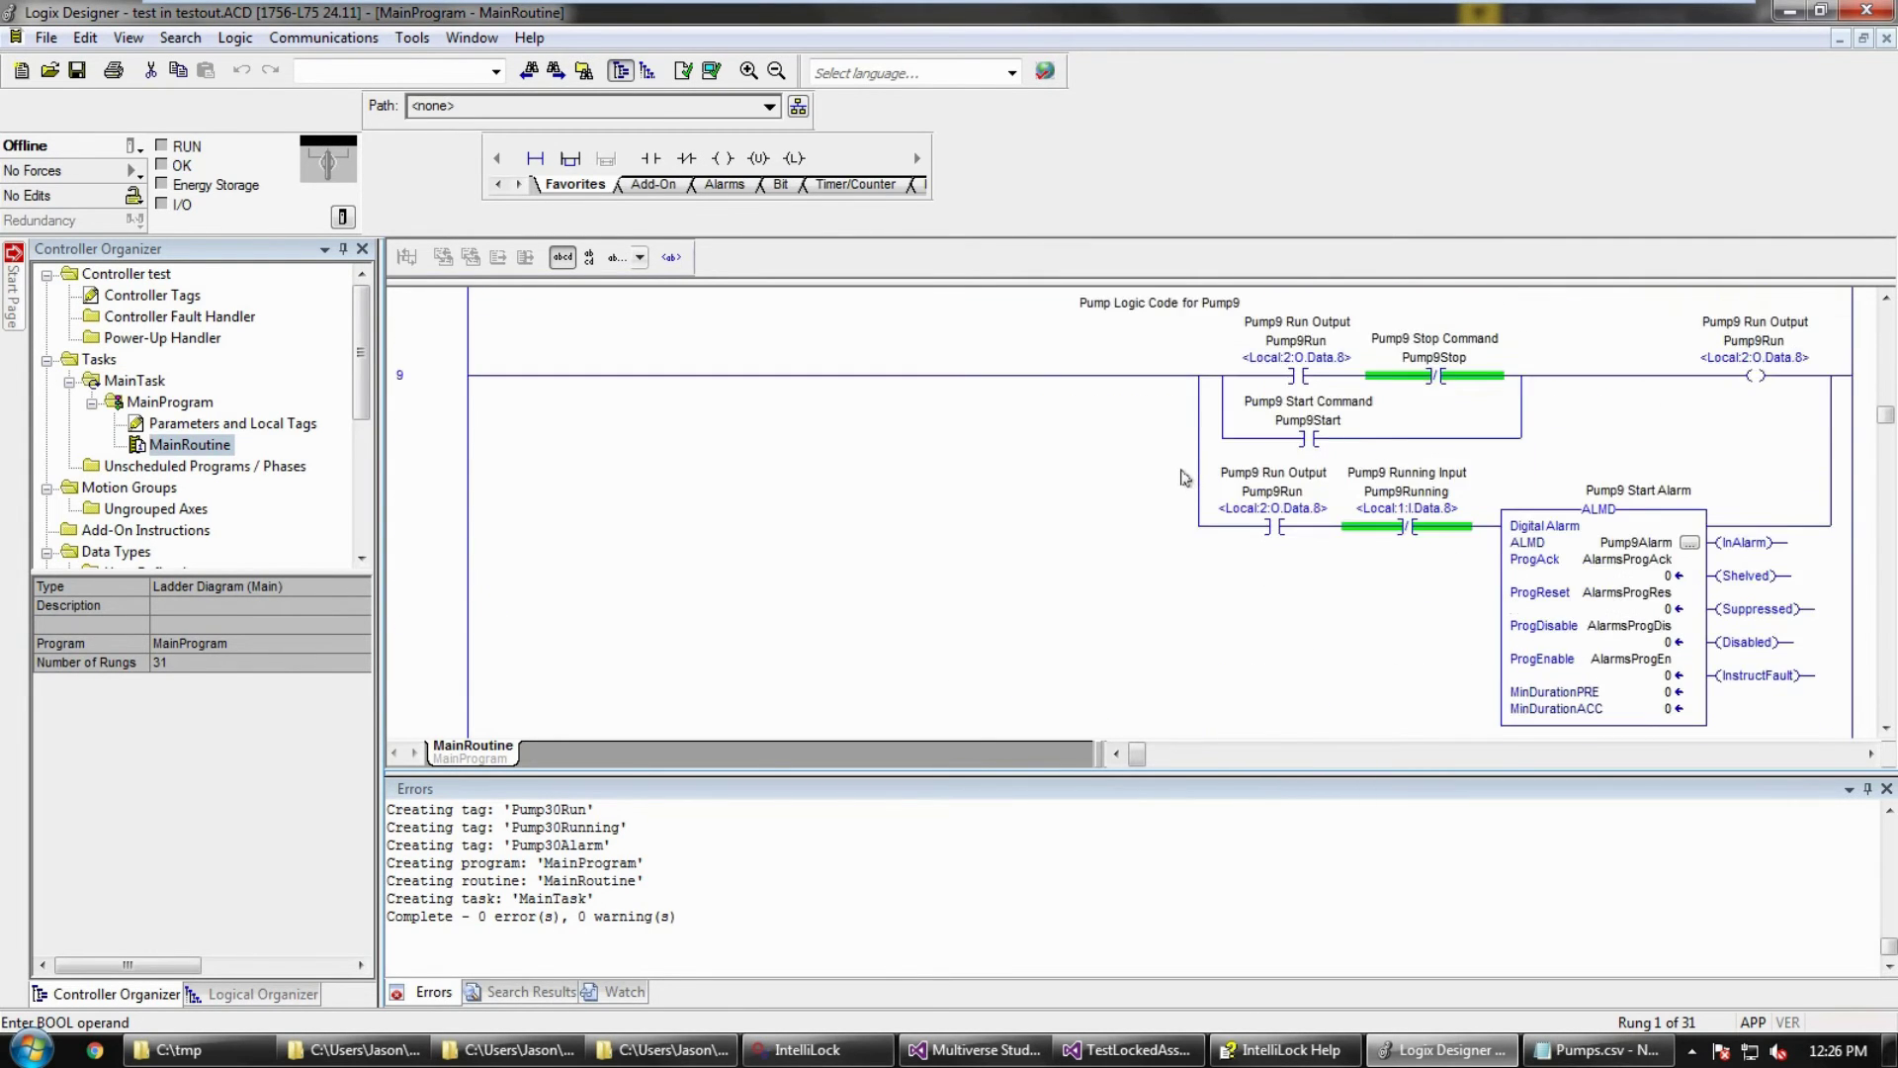
{"action": "scroll", "coordinate": [1185, 480], "scroll_direction": "down", "scroll_amount": 3}
{"action": "scroll", "coordinate": [1182, 470], "scroll_direction": "down", "scroll_amount": 3}
{"action": "scroll", "coordinate": [1182, 469], "scroll_direction": "up", "scroll_amount": 3}
{"action": "scroll", "coordinate": [1188, 474], "scroll_direction": "up", "scroll_amount": 3}
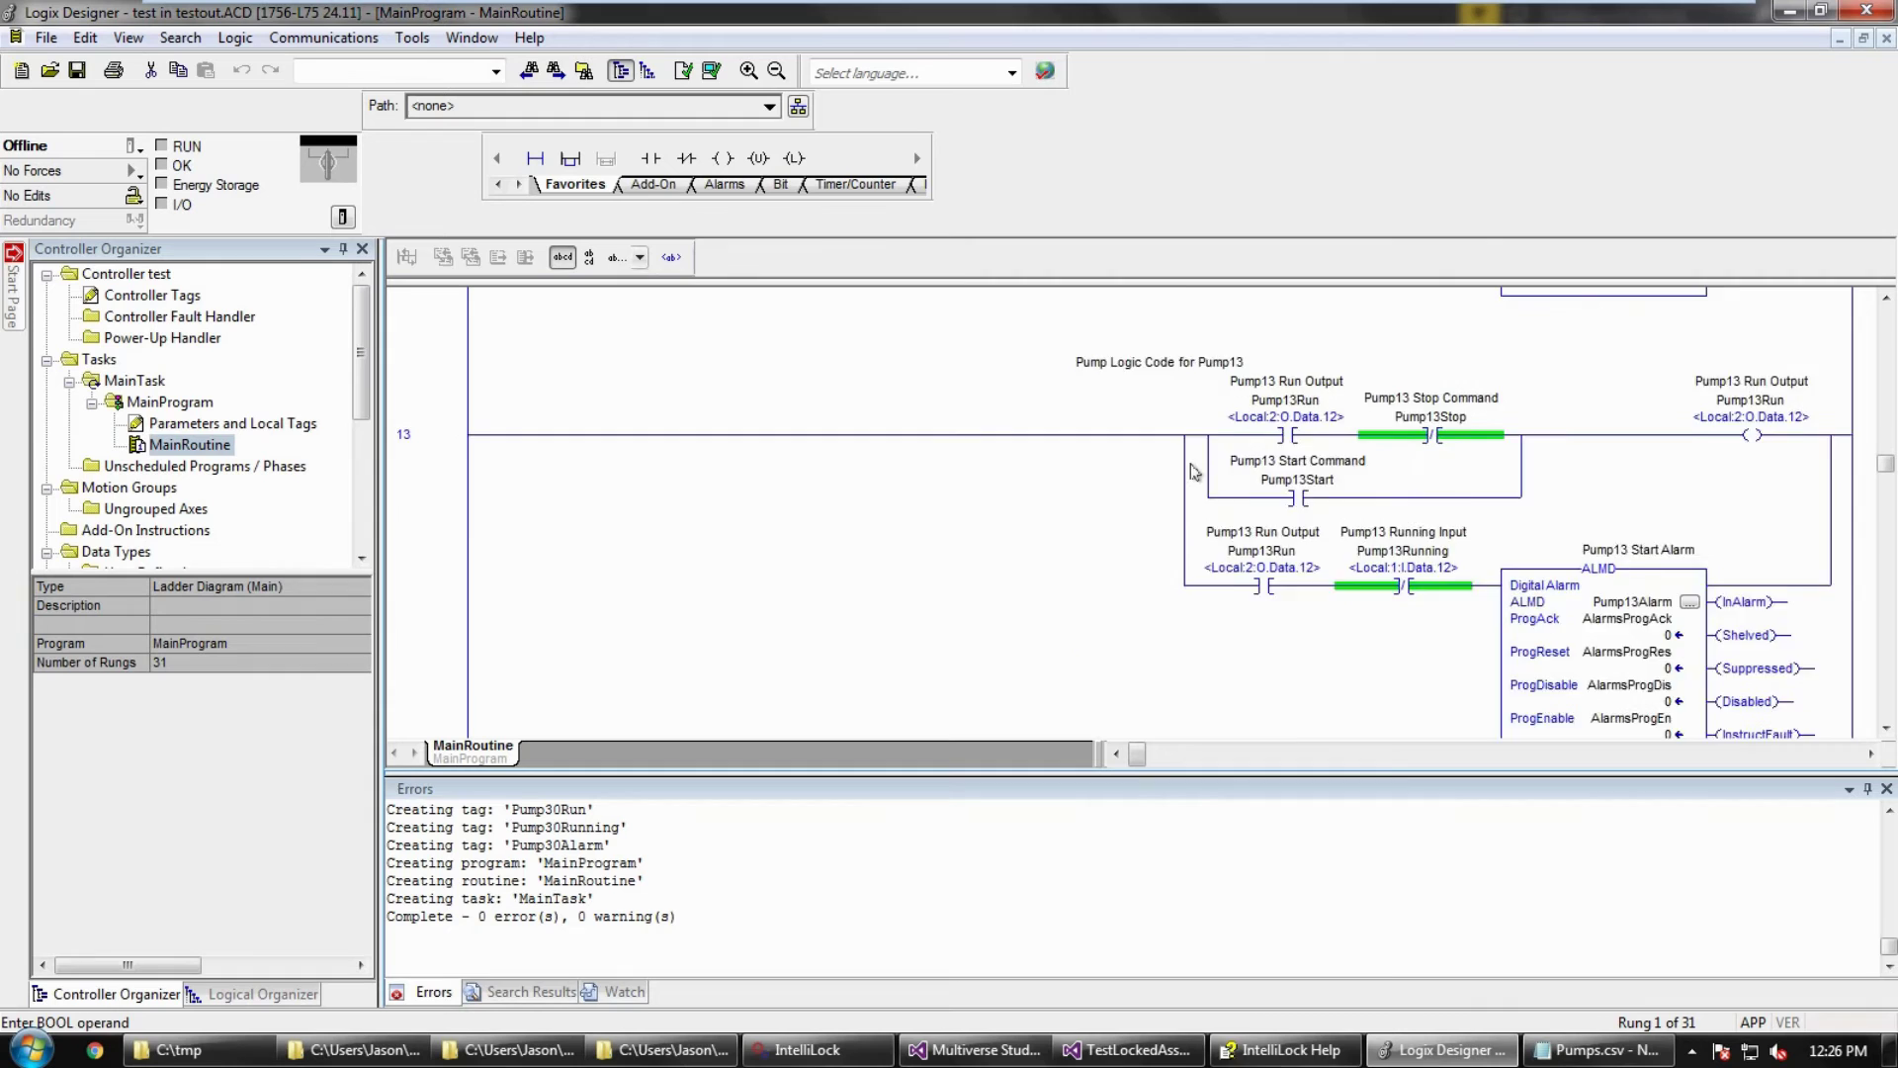
{"action": "scroll", "coordinate": [1193, 476], "scroll_direction": "up", "scroll_amount": 3}
{"action": "scroll", "coordinate": [1199, 478], "scroll_direction": "up", "scroll_amount": 3}
{"action": "scroll", "coordinate": [1194, 474], "scroll_direction": "up", "scroll_amount": 3}
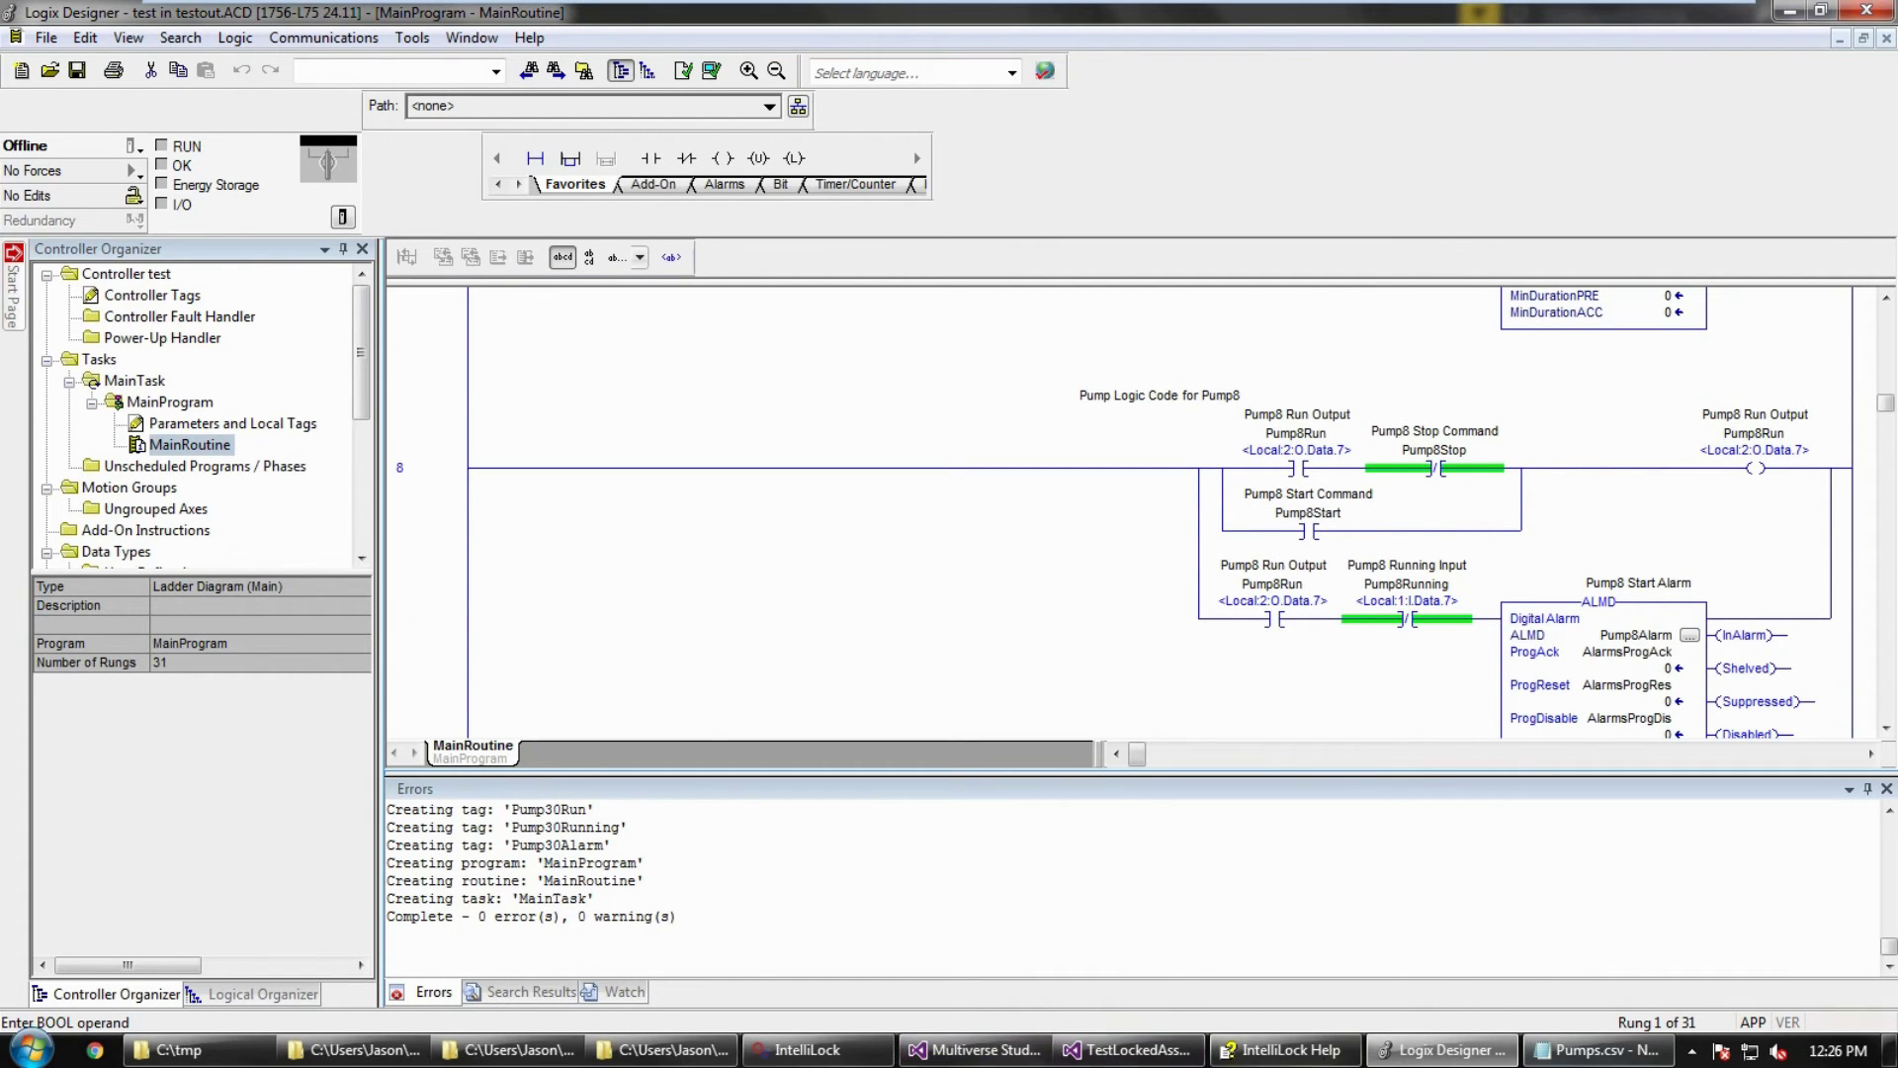
Step: Uncomment the PumpRoutine creation, ladder content and rung-add lines in Form1.cs
{"action": "left_click", "coordinate": [1138, 1057]}
{"action": "left_click", "coordinate": [501, 399]}
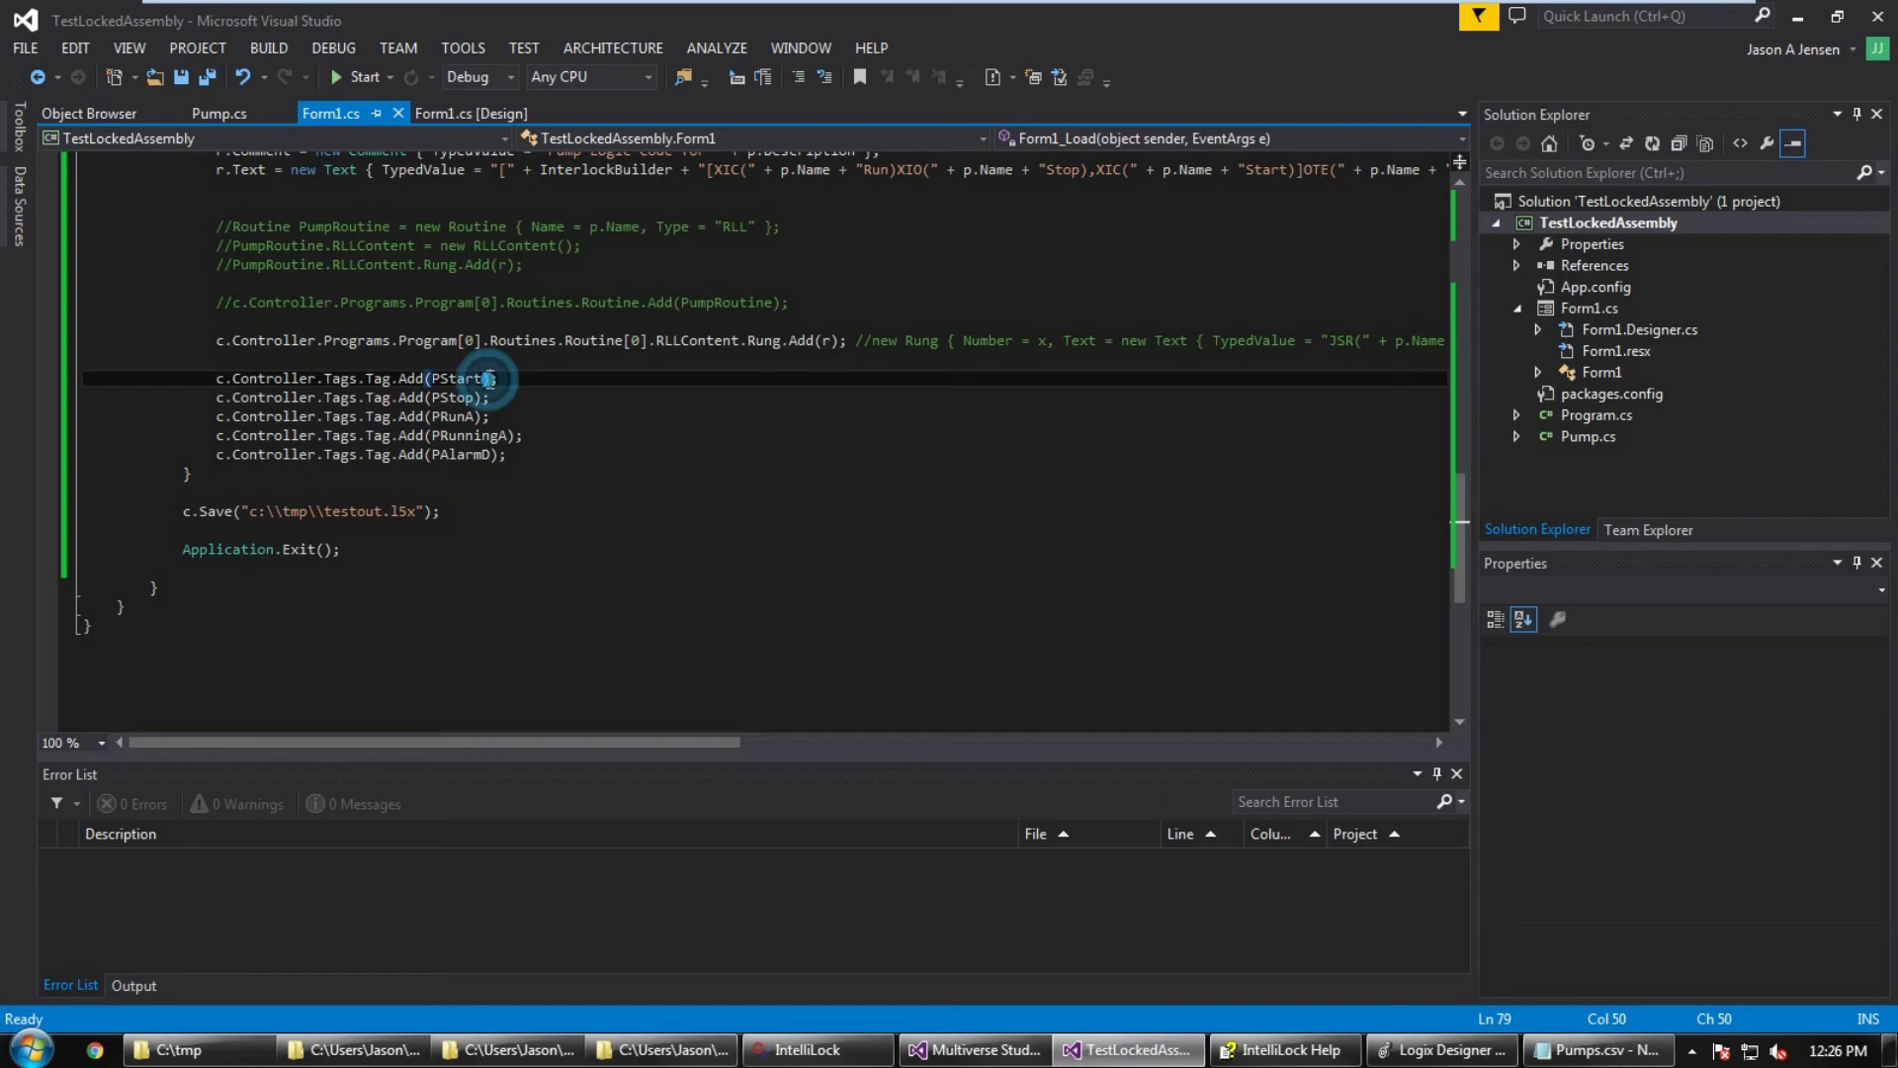
{"action": "key", "text": "Down"}
{"action": "key", "text": "Down"}
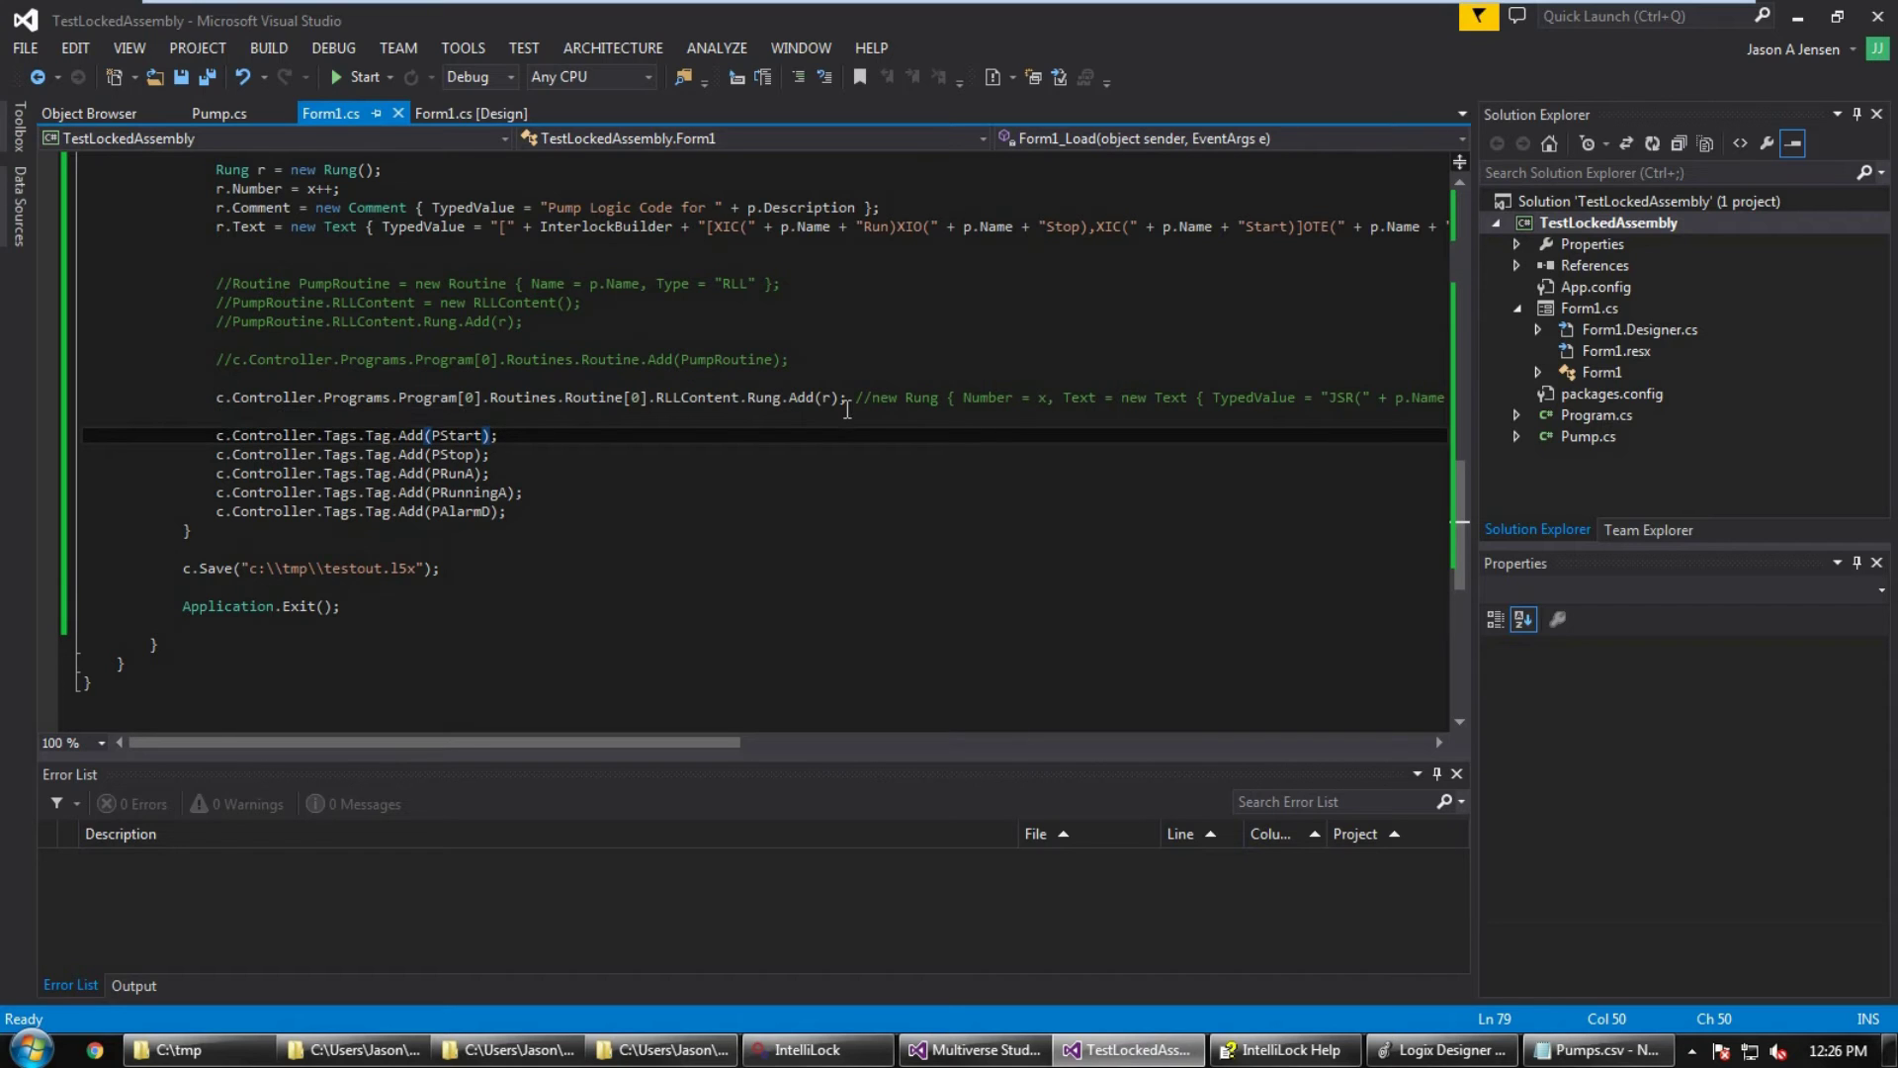
{"action": "left_click", "coordinate": [233, 285]}
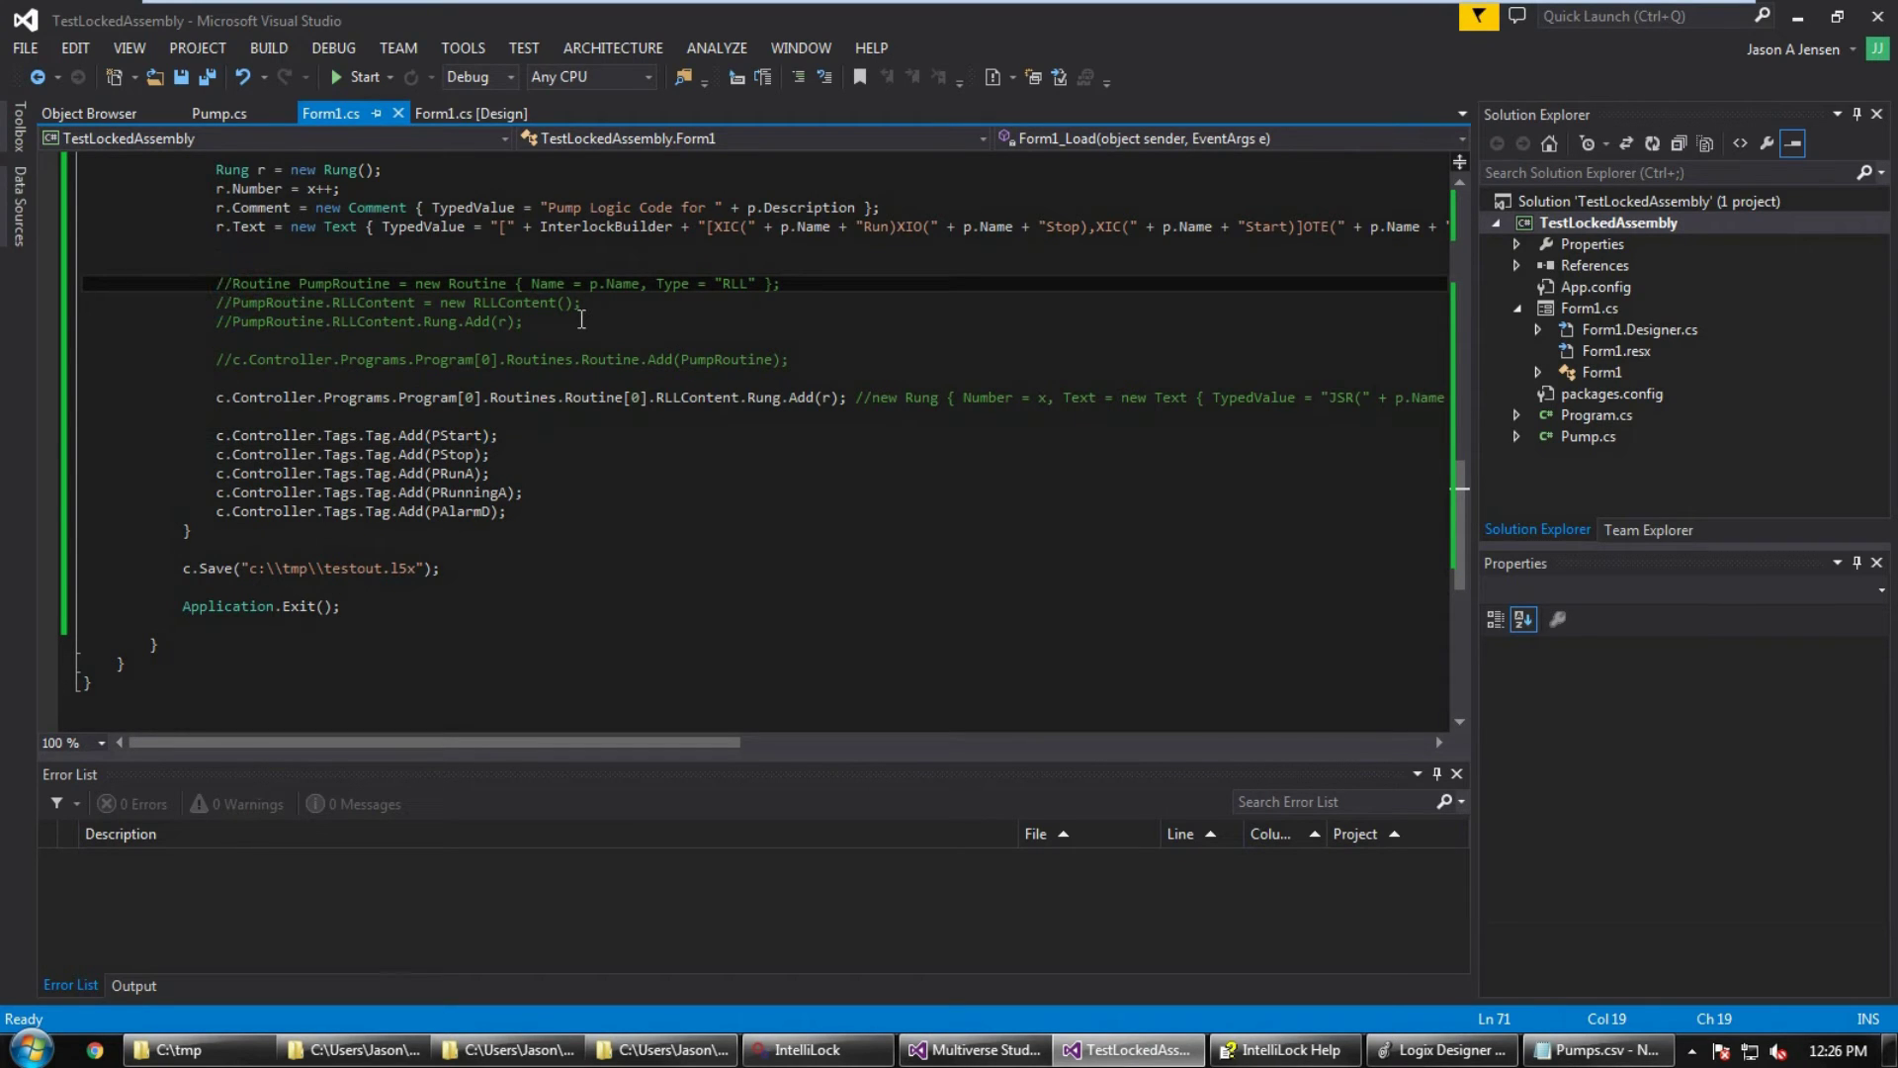
{"action": "key", "text": "BackSpace"}
{"action": "key", "text": "BackSpace"}
{"action": "key", "text": "Down"}
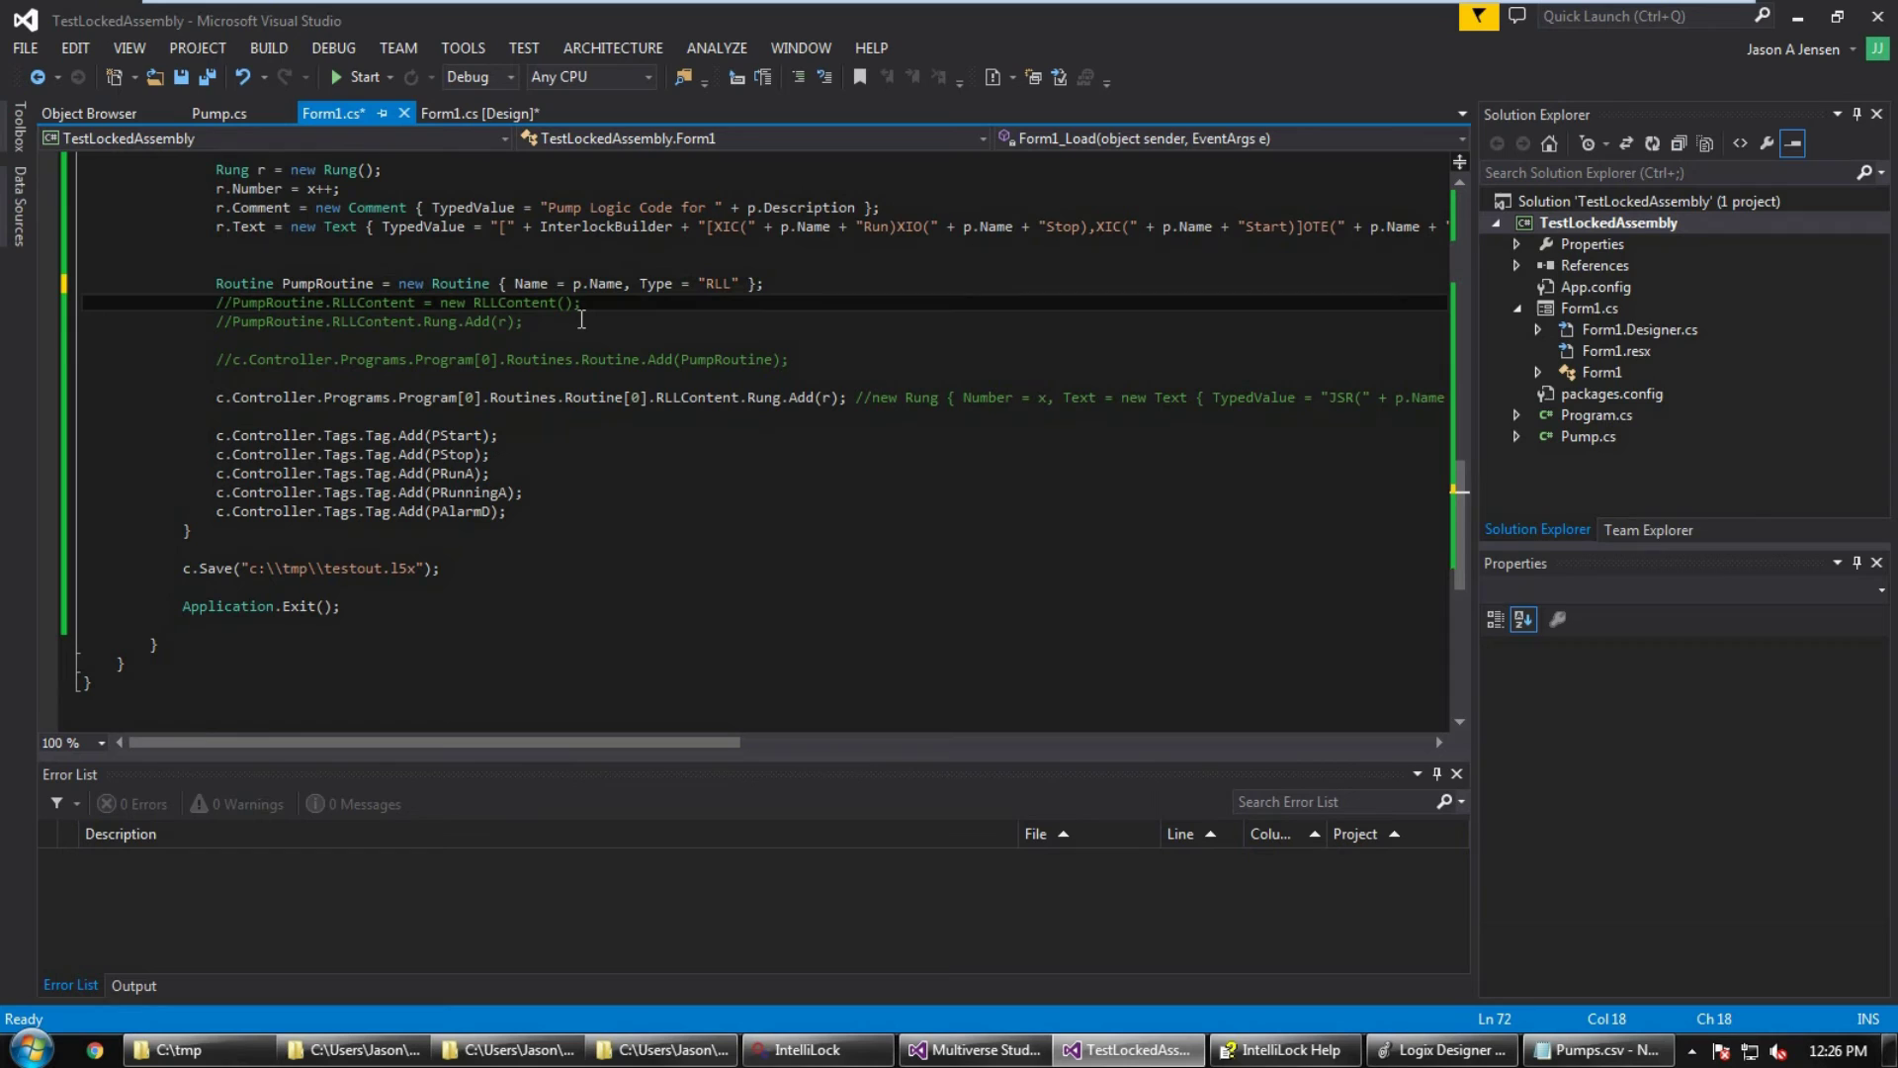
{"action": "key", "text": "BackSpace"}
{"action": "key", "text": "BackSpace"}
{"action": "key", "text": "Down"}
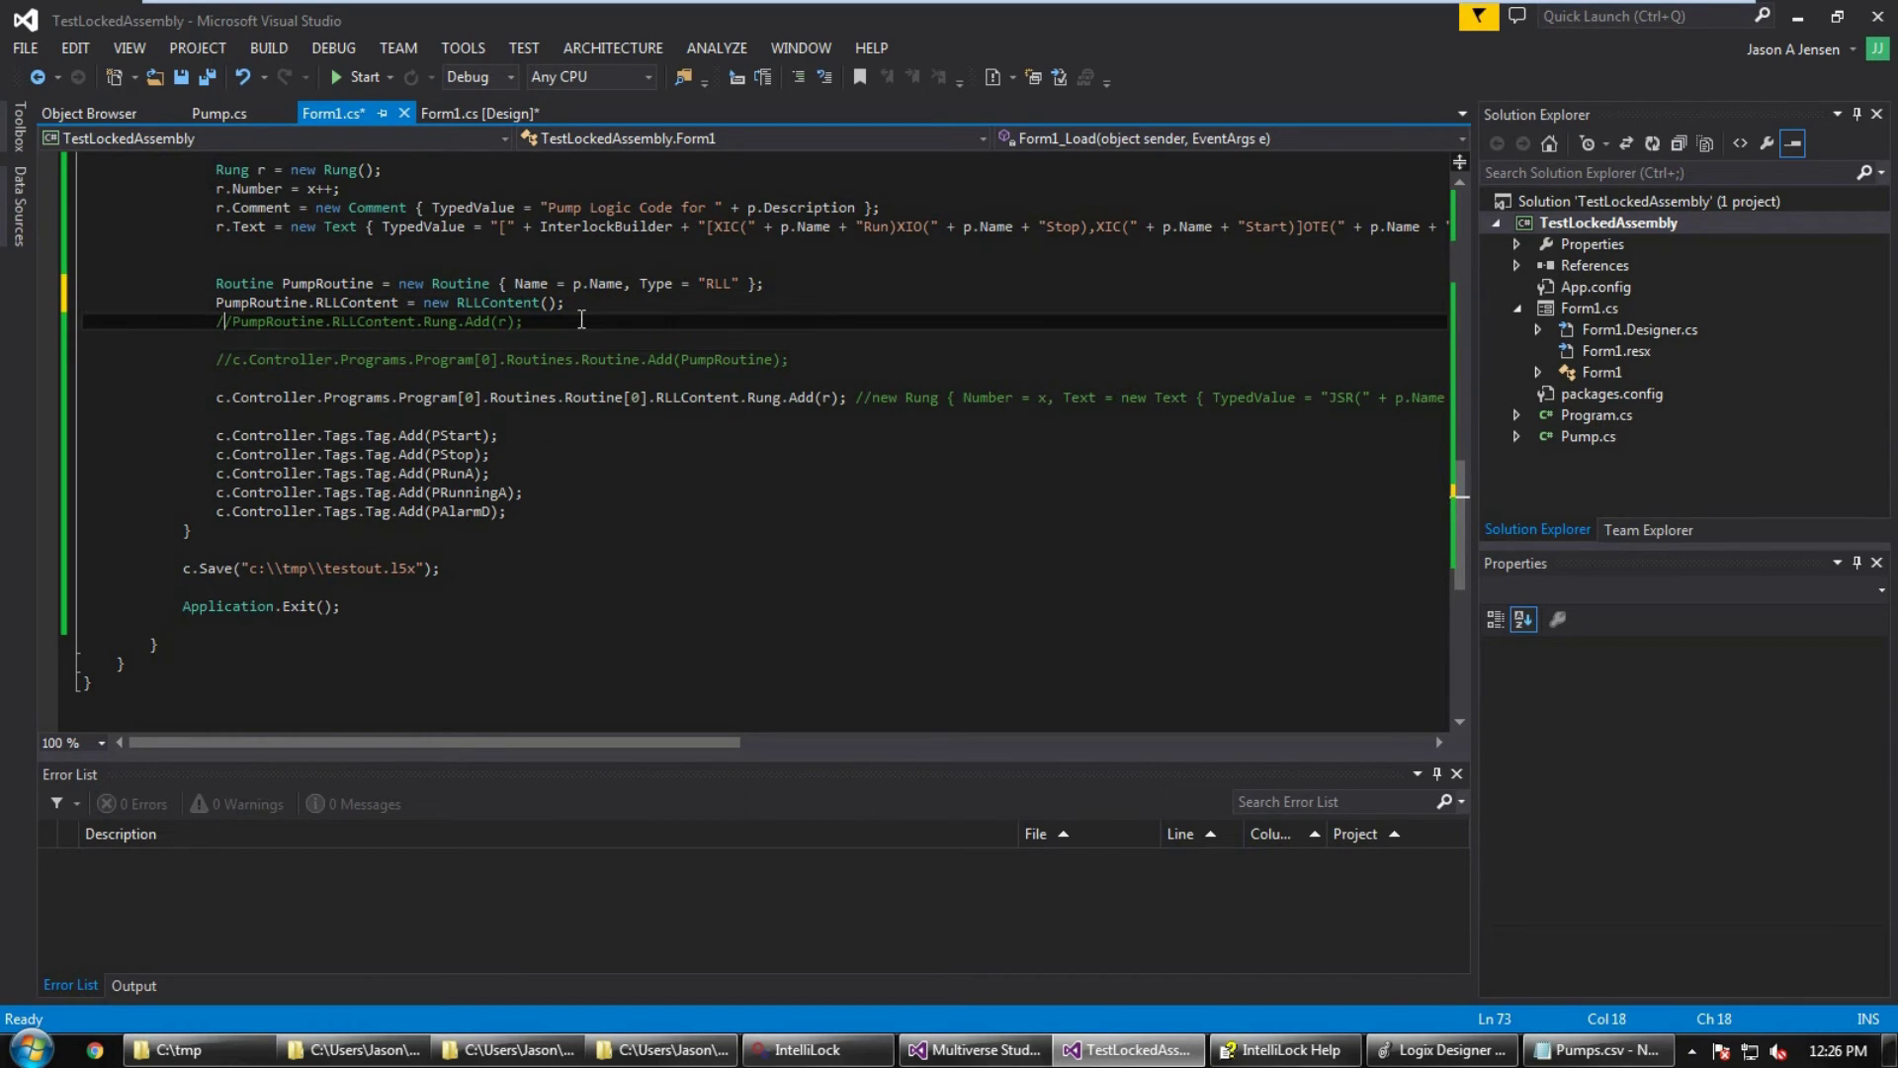
{"action": "key", "text": "BackSpace"}
{"action": "key", "text": "BackSpace"}
{"action": "key", "text": "Down"}
{"action": "key", "text": "Down"}
{"action": "key", "text": "Down"}
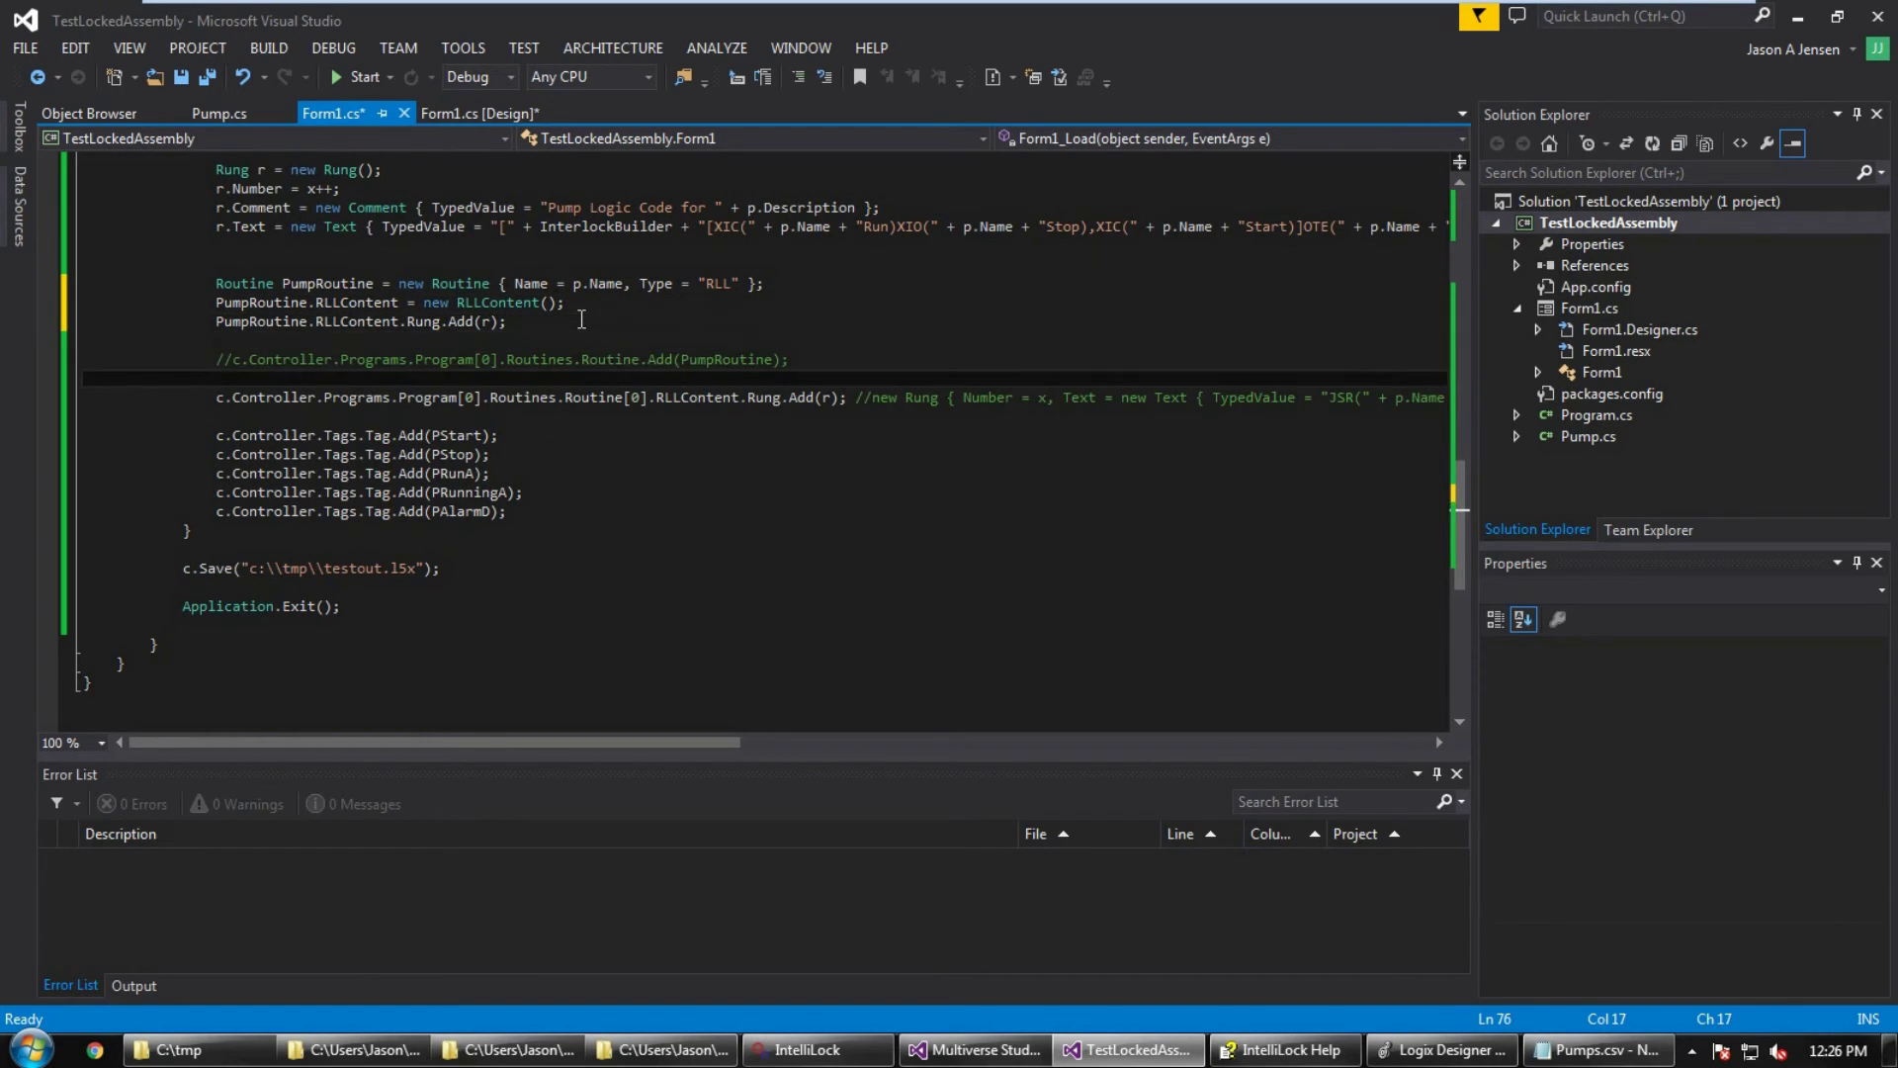
{"action": "key", "text": "Up"}
{"action": "key", "text": "BackSpace"}
{"action": "key", "text": "BackSpace"}
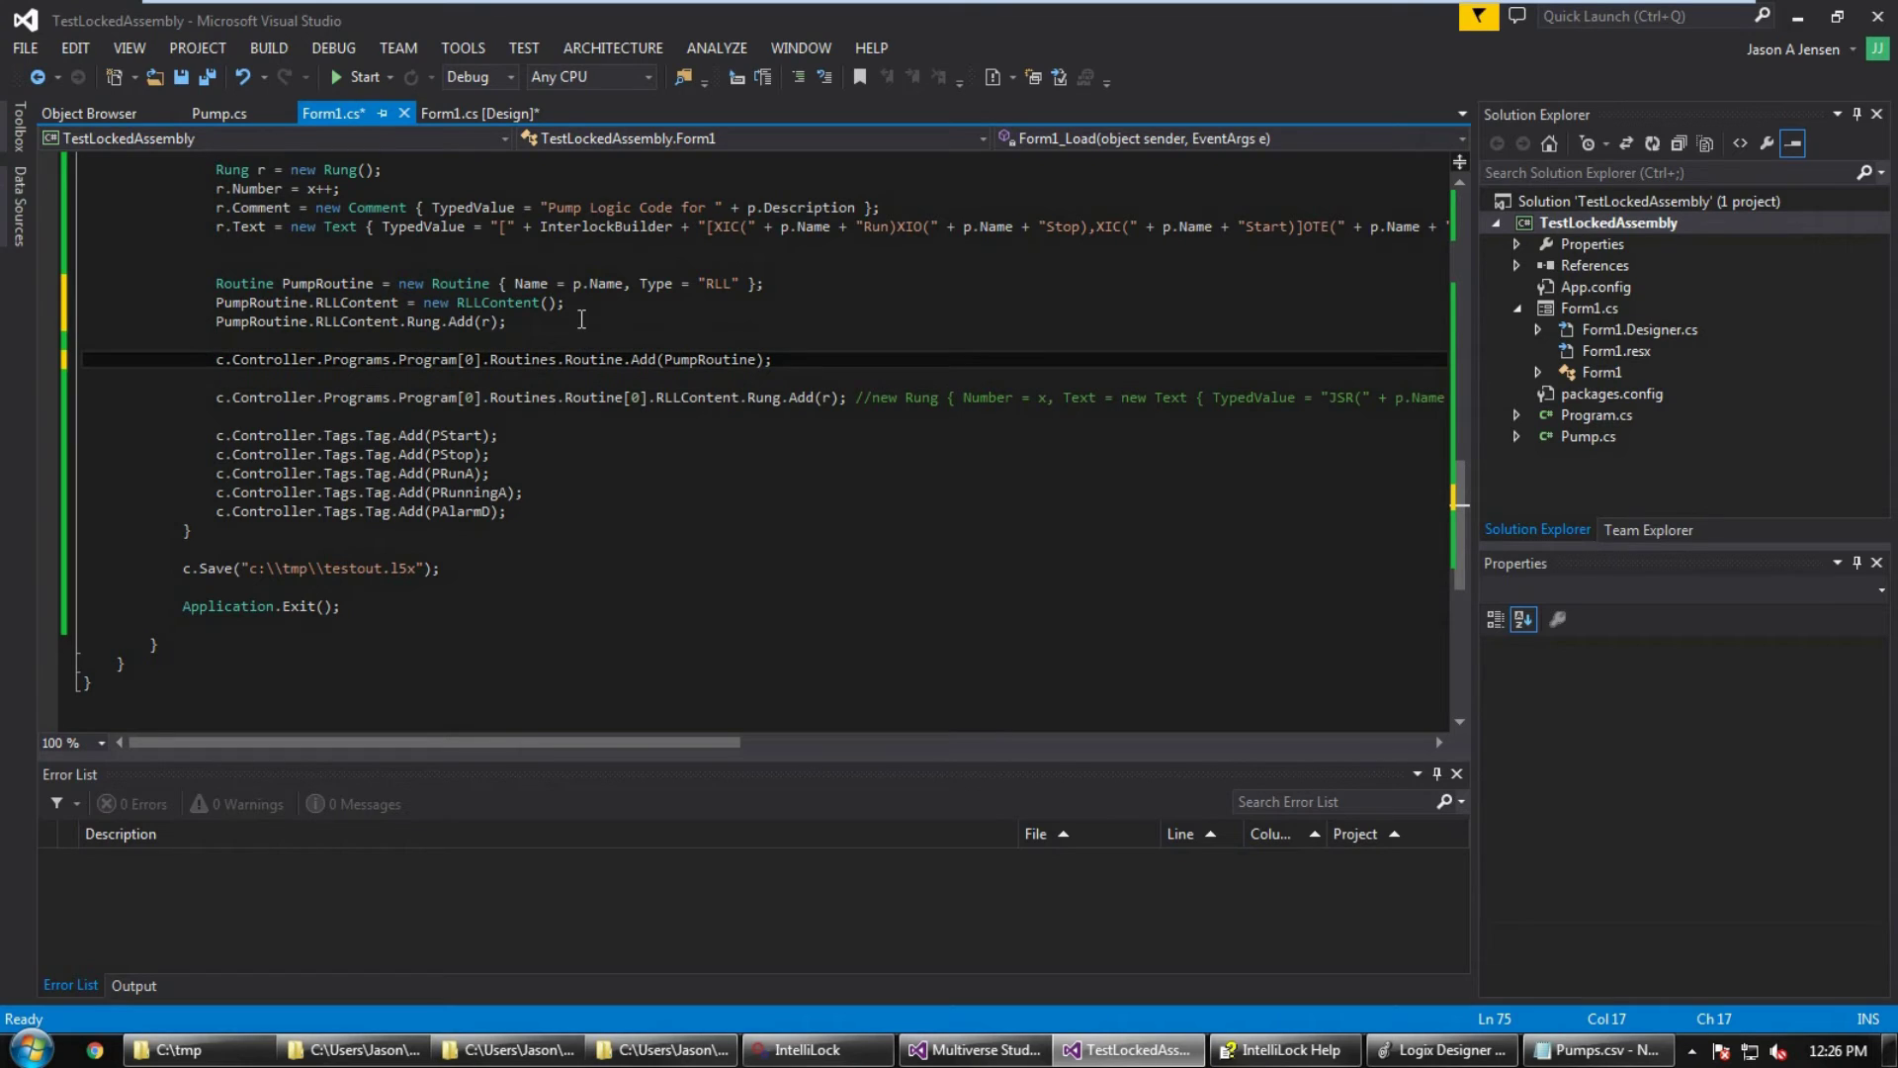
Step: Replace the main routine's Rung.Add(r) argument with the JSR rung and rerun the generator
{"action": "left_click", "coordinate": [875, 397]}
{"action": "key", "text": "BackSpace"}
{"action": "key", "text": "BackSpace"}
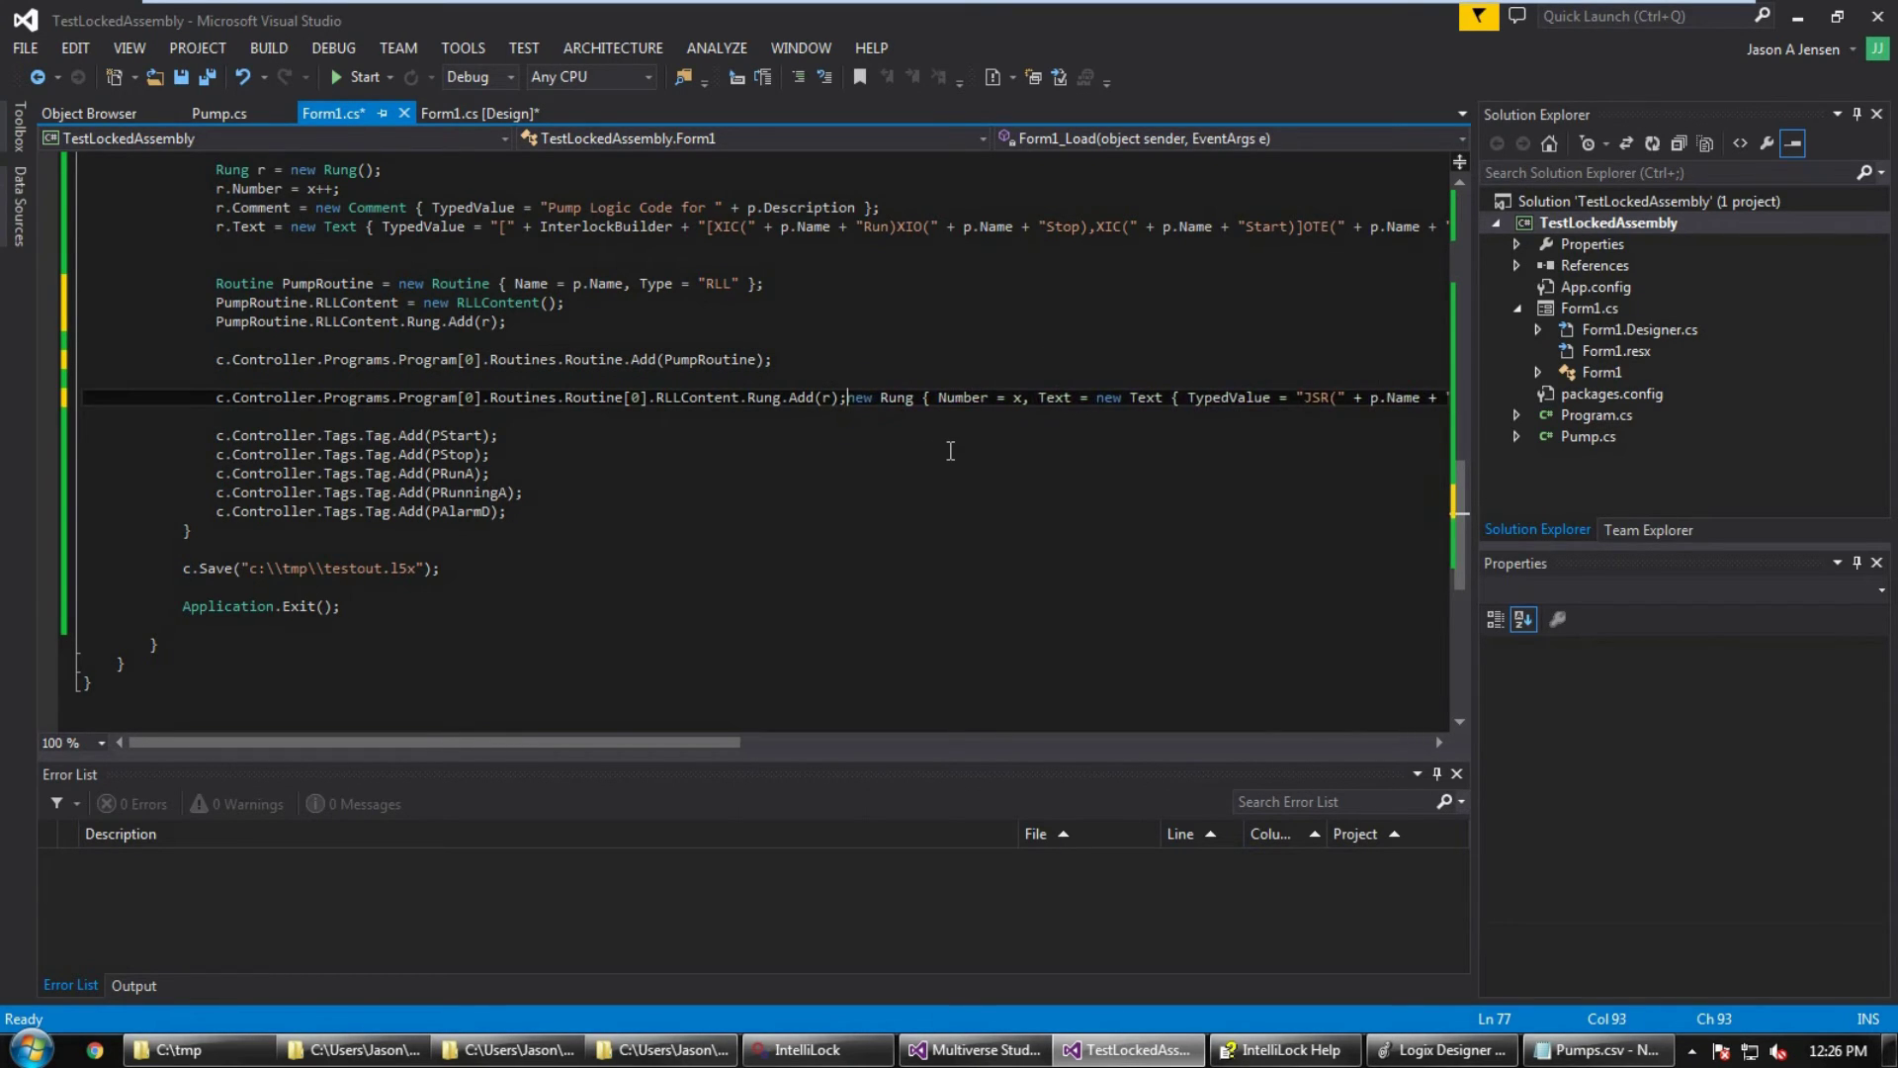
{"action": "key", "text": "BackSpace"}
{"action": "key", "text": "BackSpace"}
{"action": "key", "text": "BackSpace"}
{"action": "key", "text": "BackSpace"}
{"action": "type", "text": "\",0"}
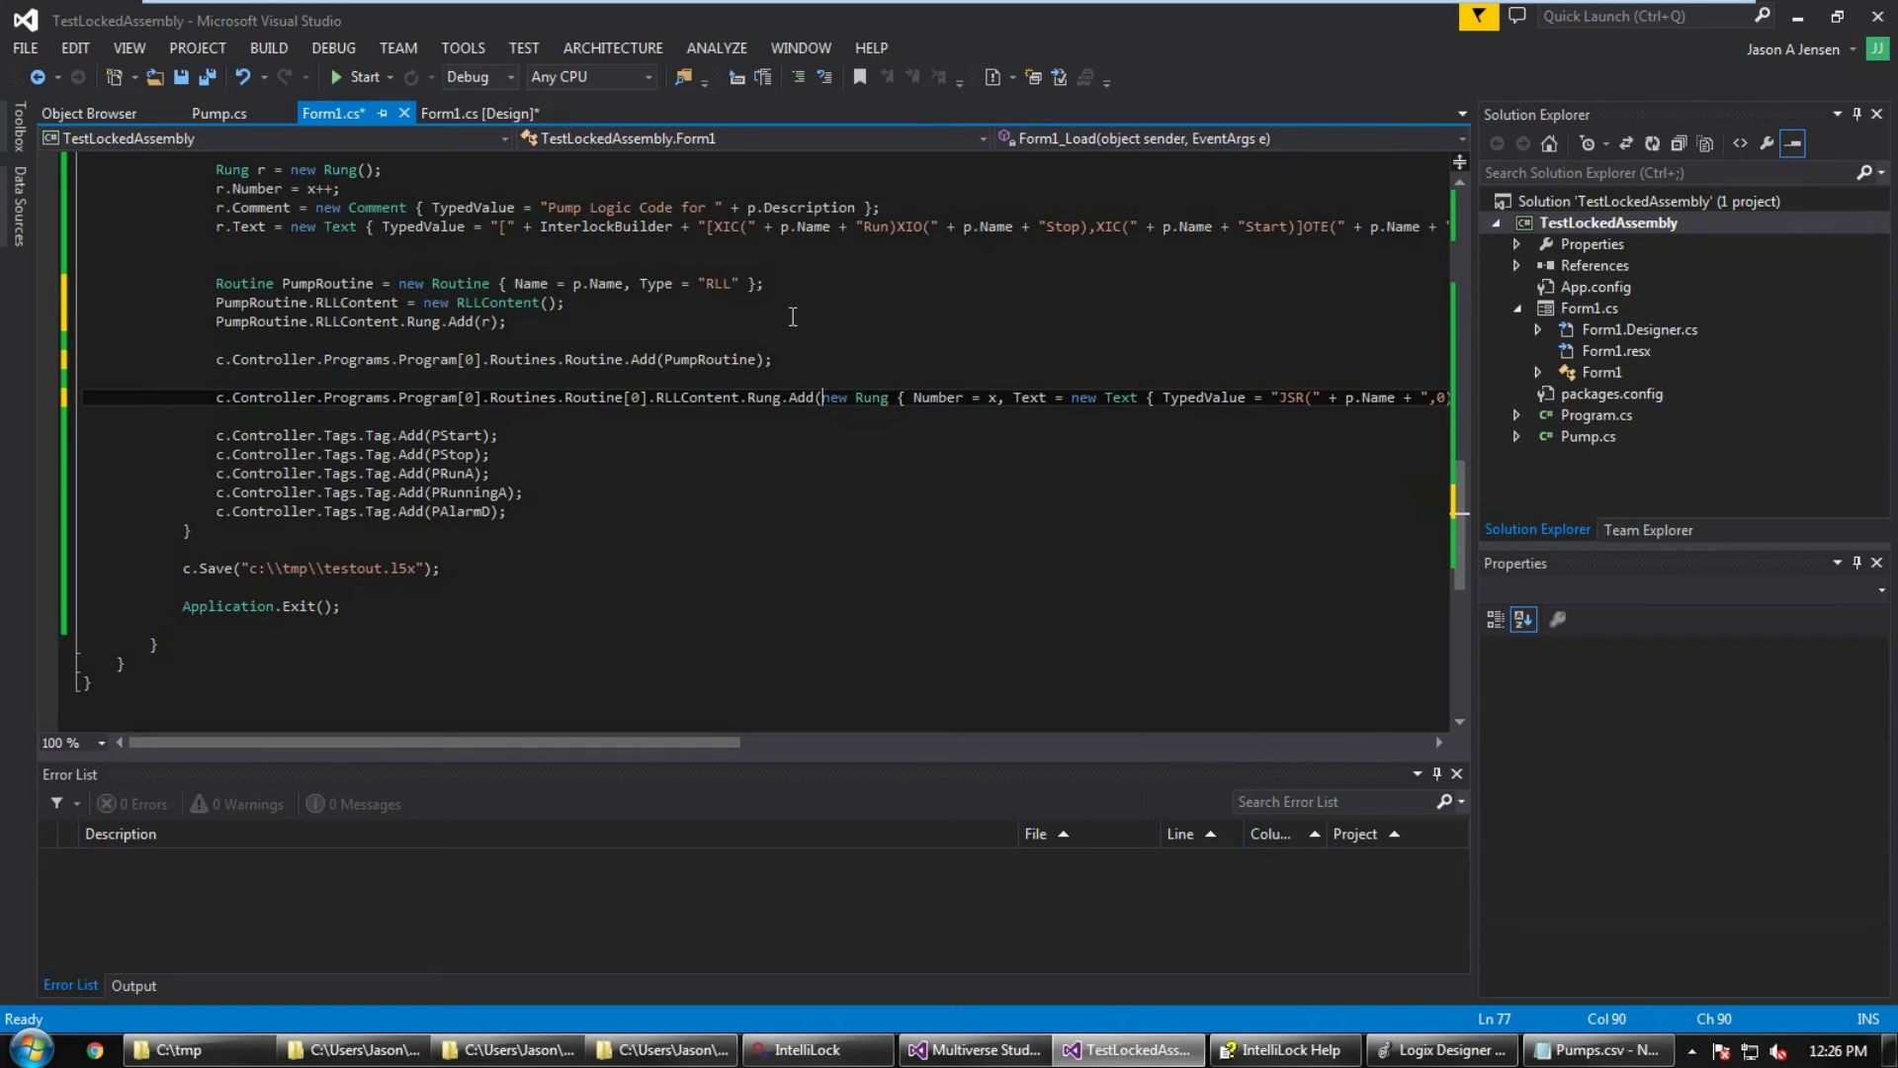
{"action": "left_click", "coordinate": [792, 308]}
{"action": "left_click", "coordinate": [359, 79]}
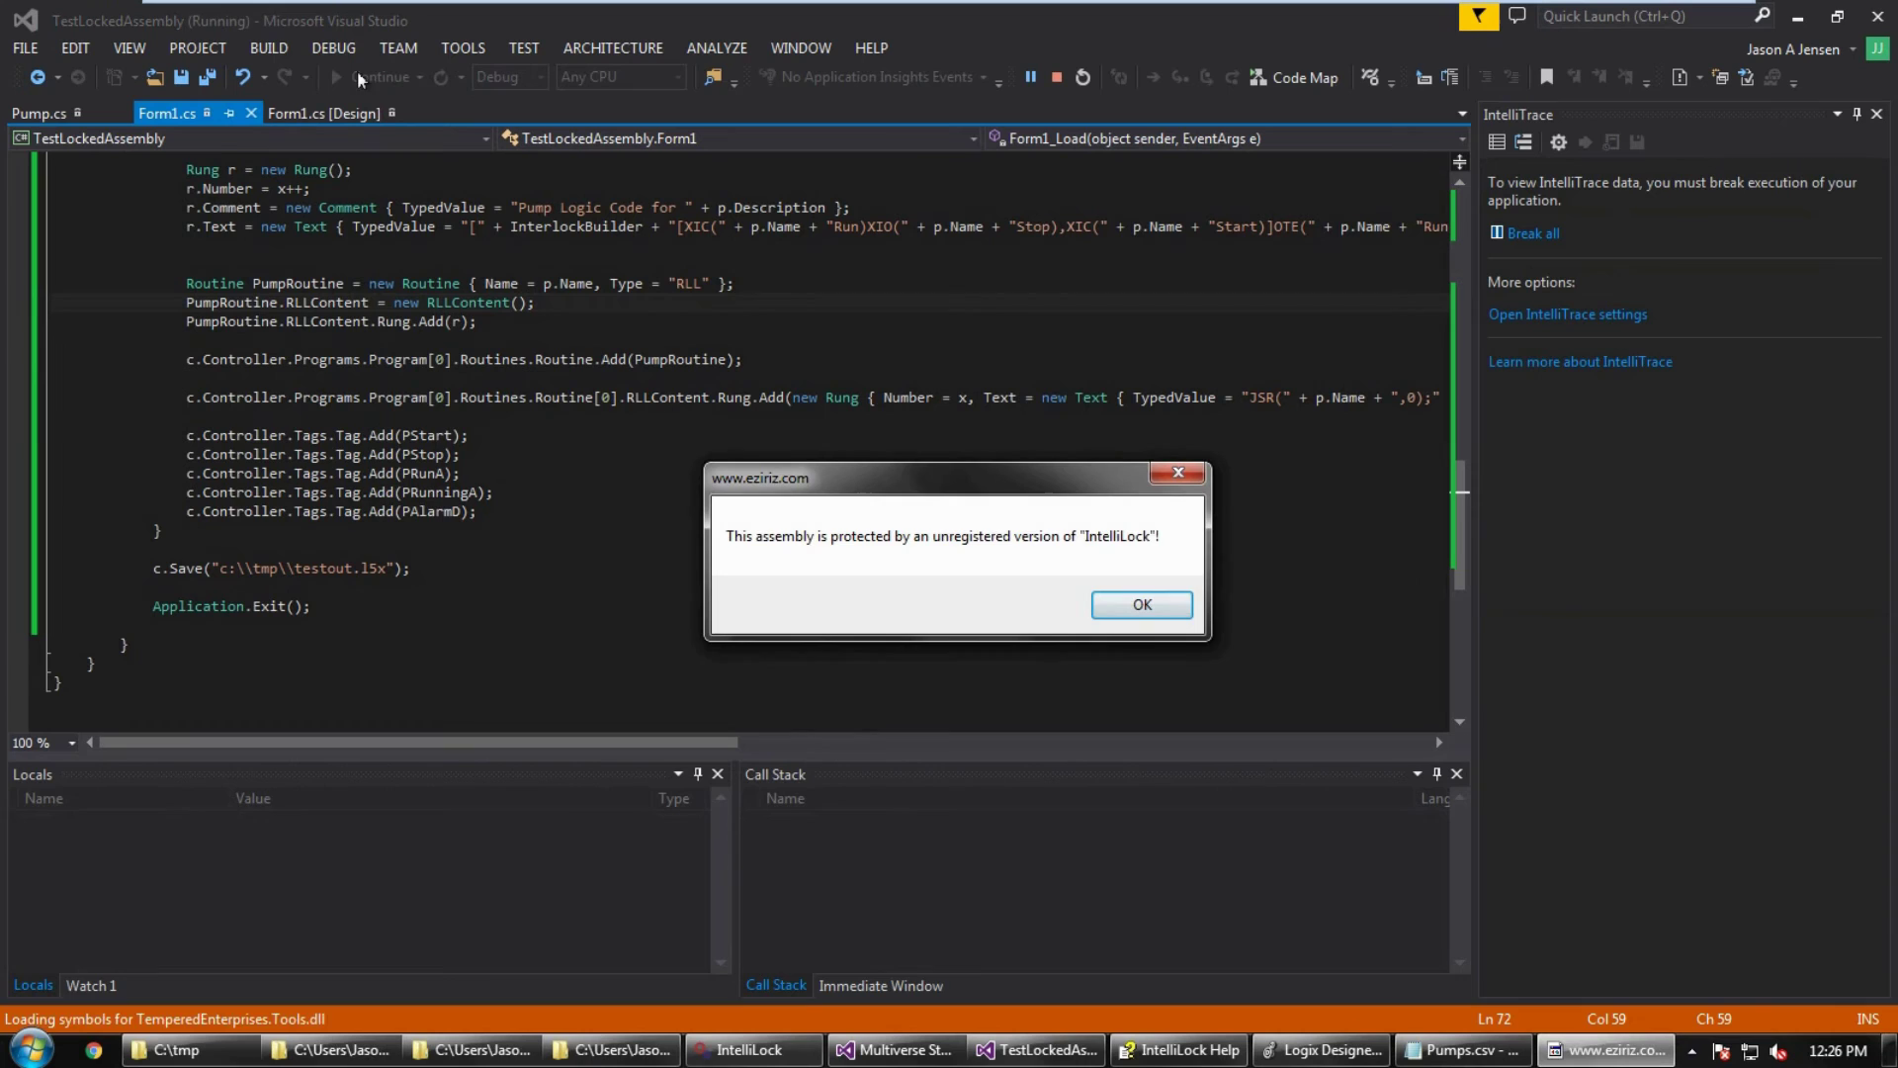
Step: Dismiss the IntelliLock notice after the generator rewrites testout.l5x, then return to Logix Designer
{"action": "left_click", "coordinate": [1143, 606]}
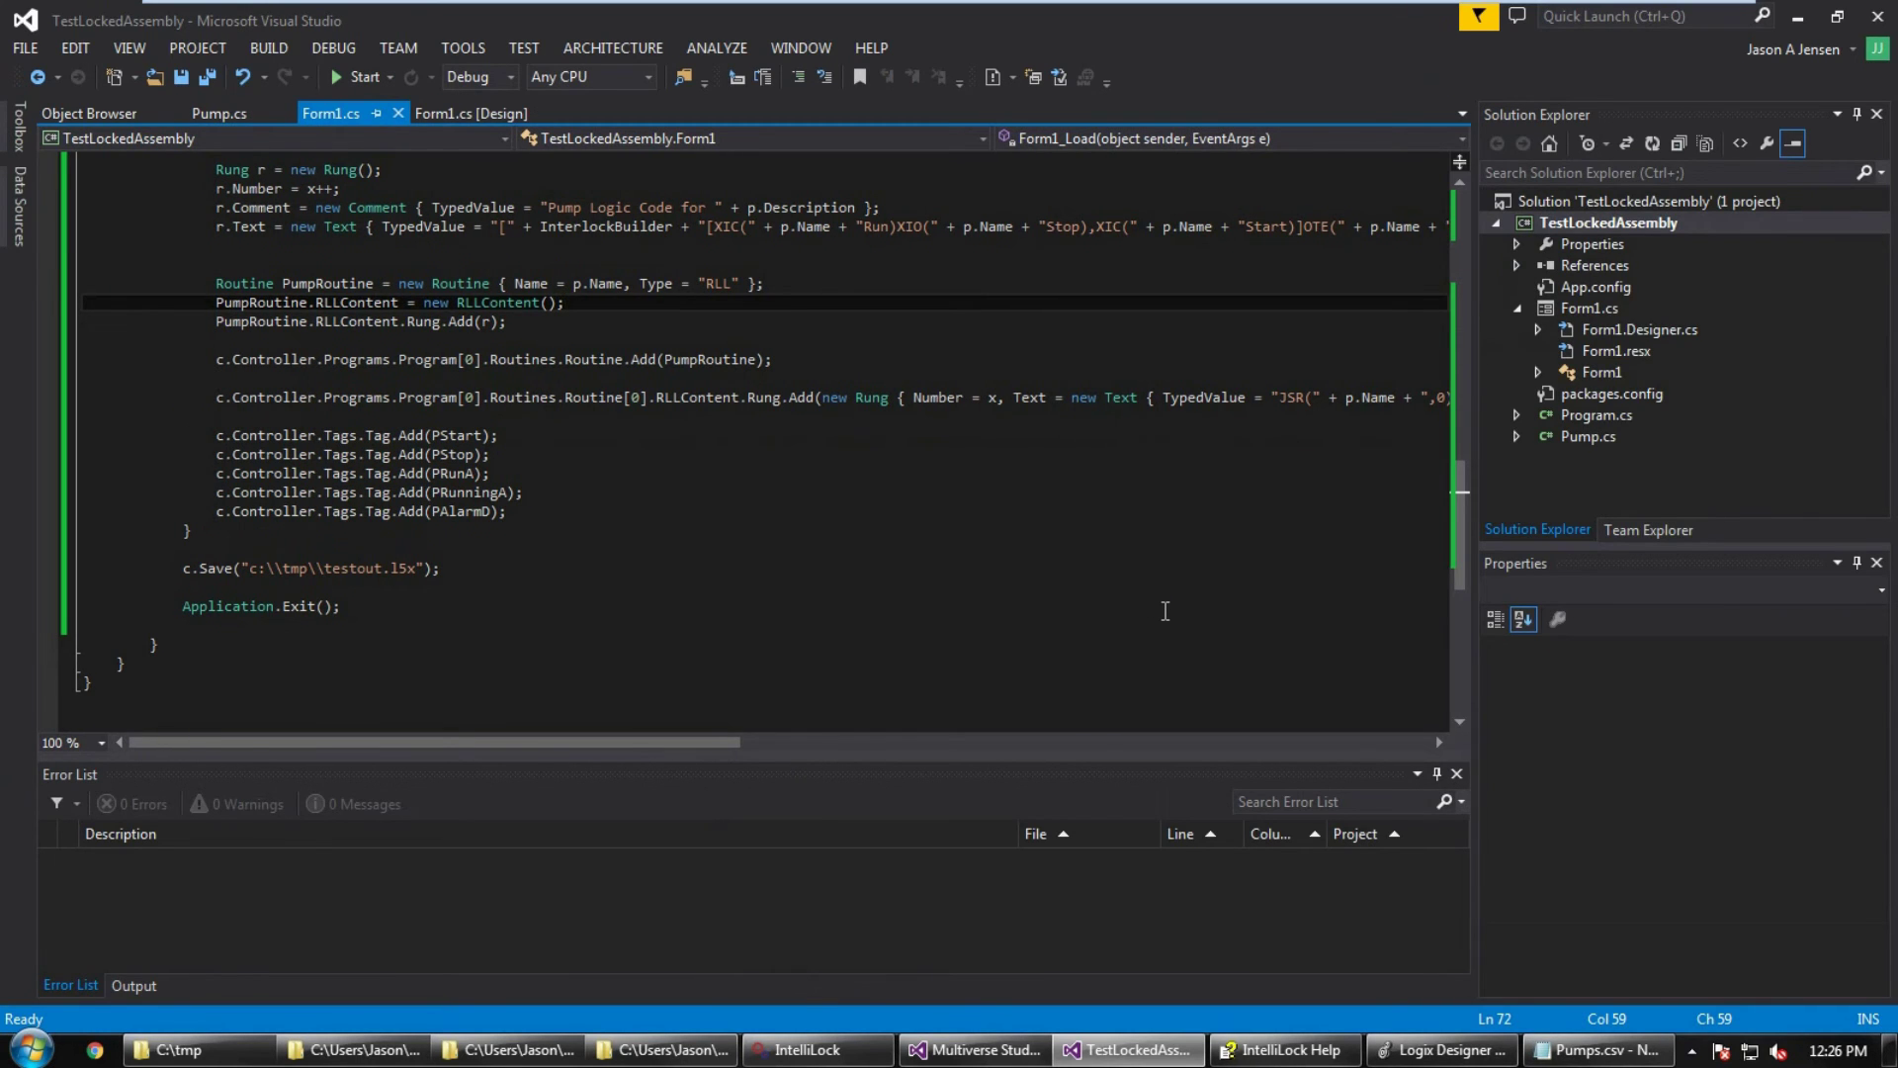
{"action": "left_click", "coordinate": [1420, 1052]}
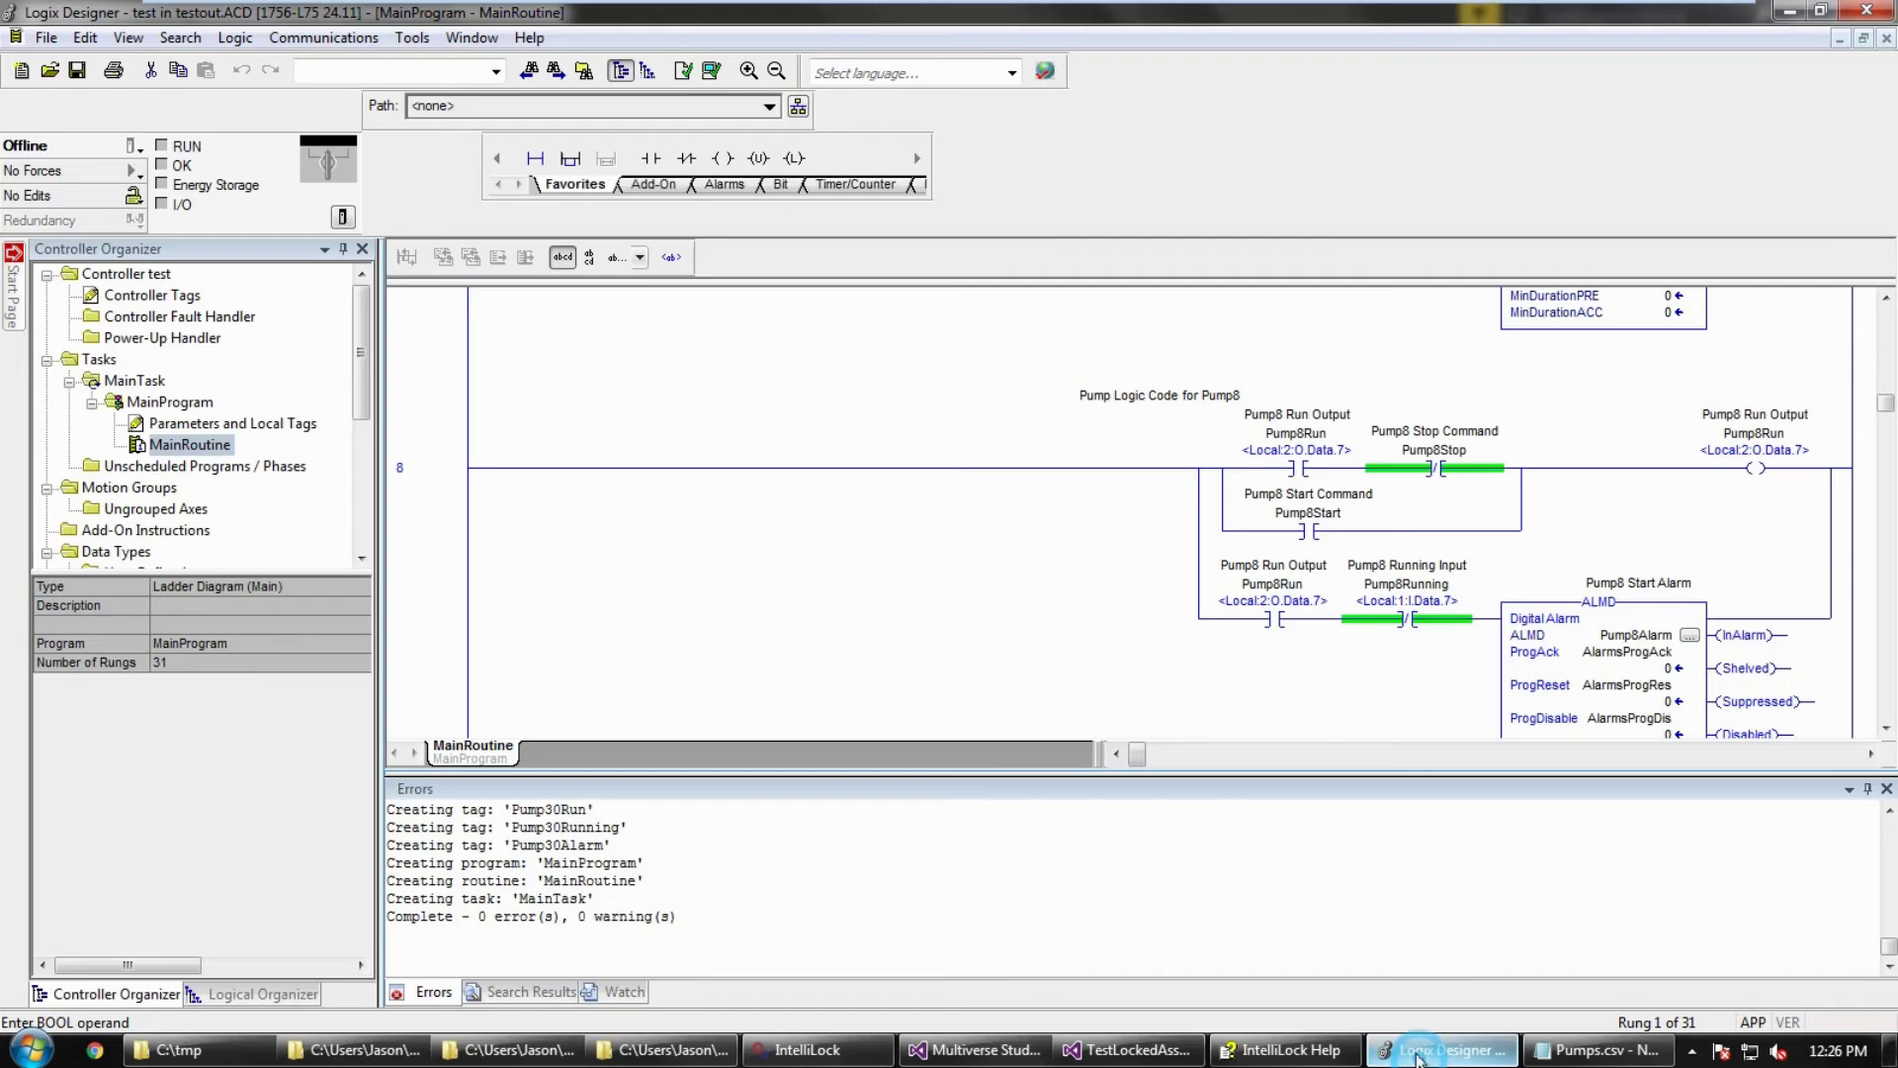
Step: Import C:\tmp\testout.l5x, saving it over the existing testout.ACD
{"action": "left_click", "coordinate": [50, 71]}
{"action": "double_click", "coordinate": [866, 506]}
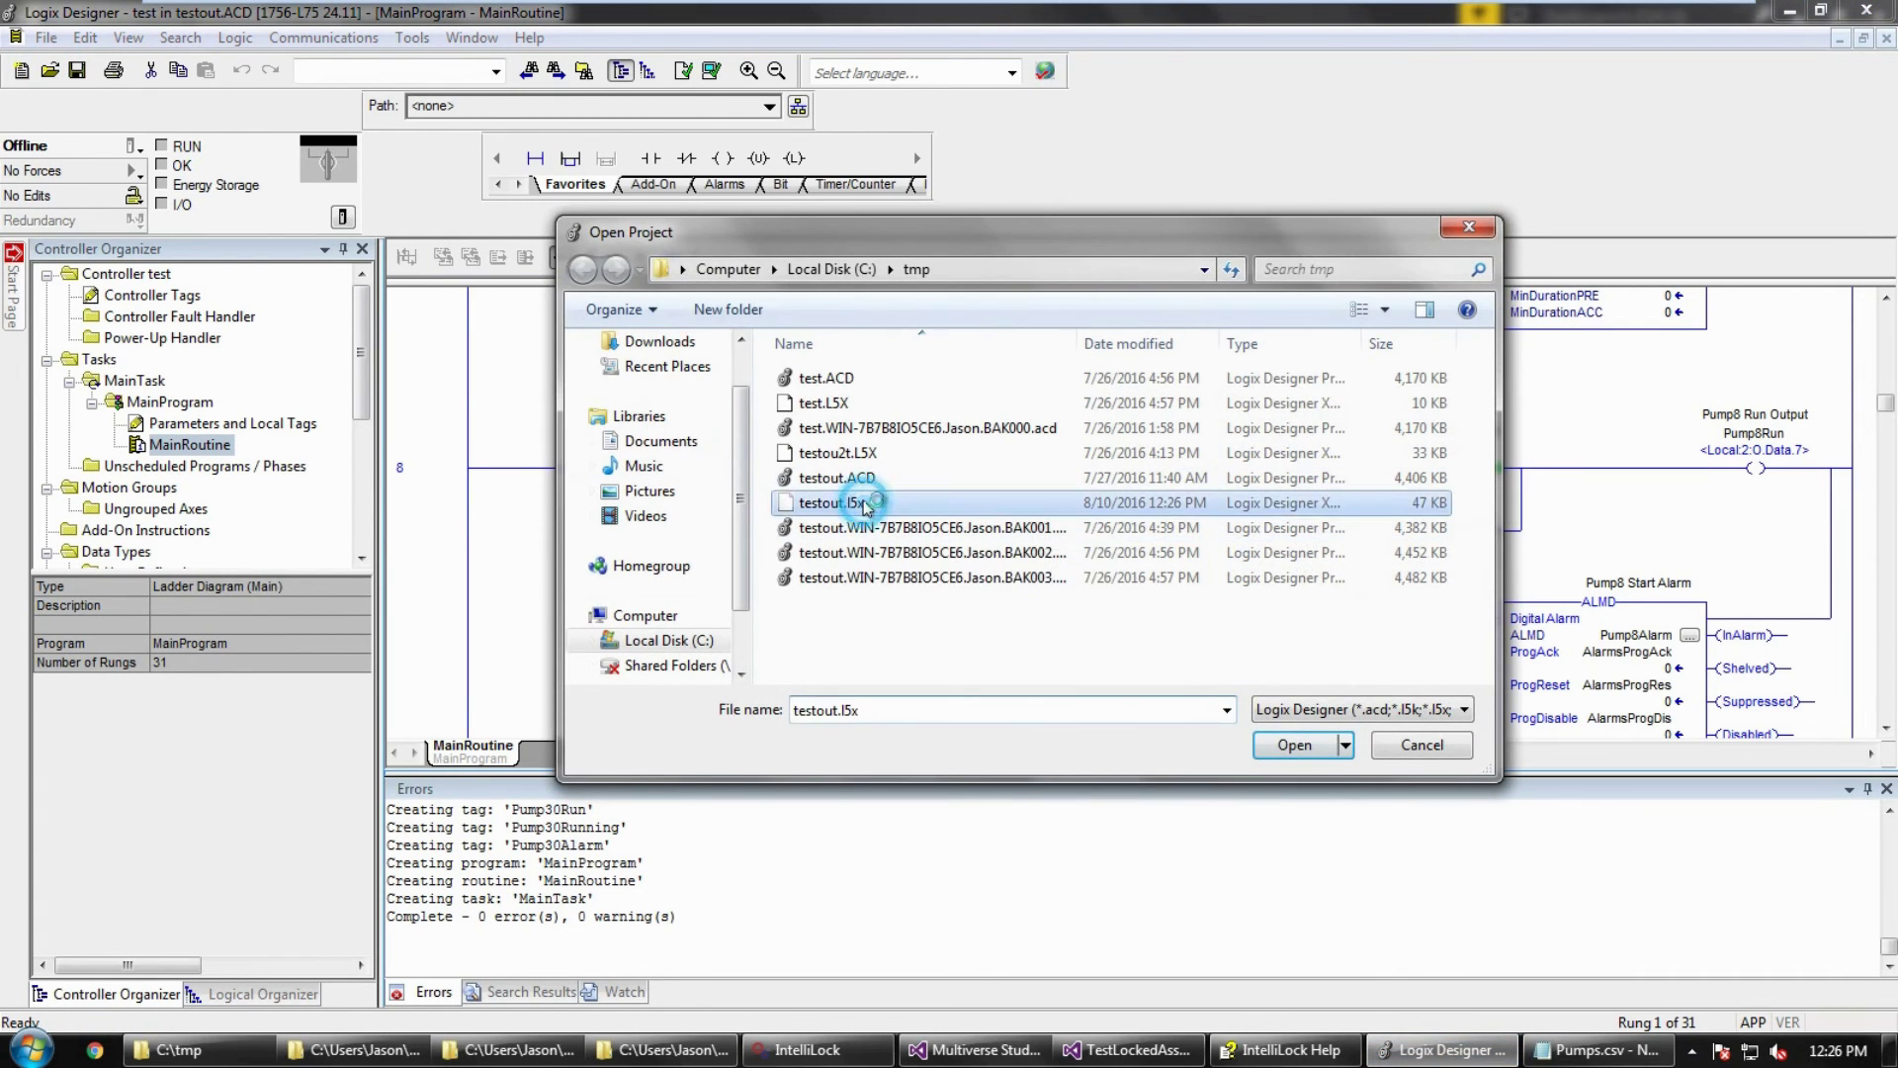
{"action": "double_click", "coordinate": [916, 382]}
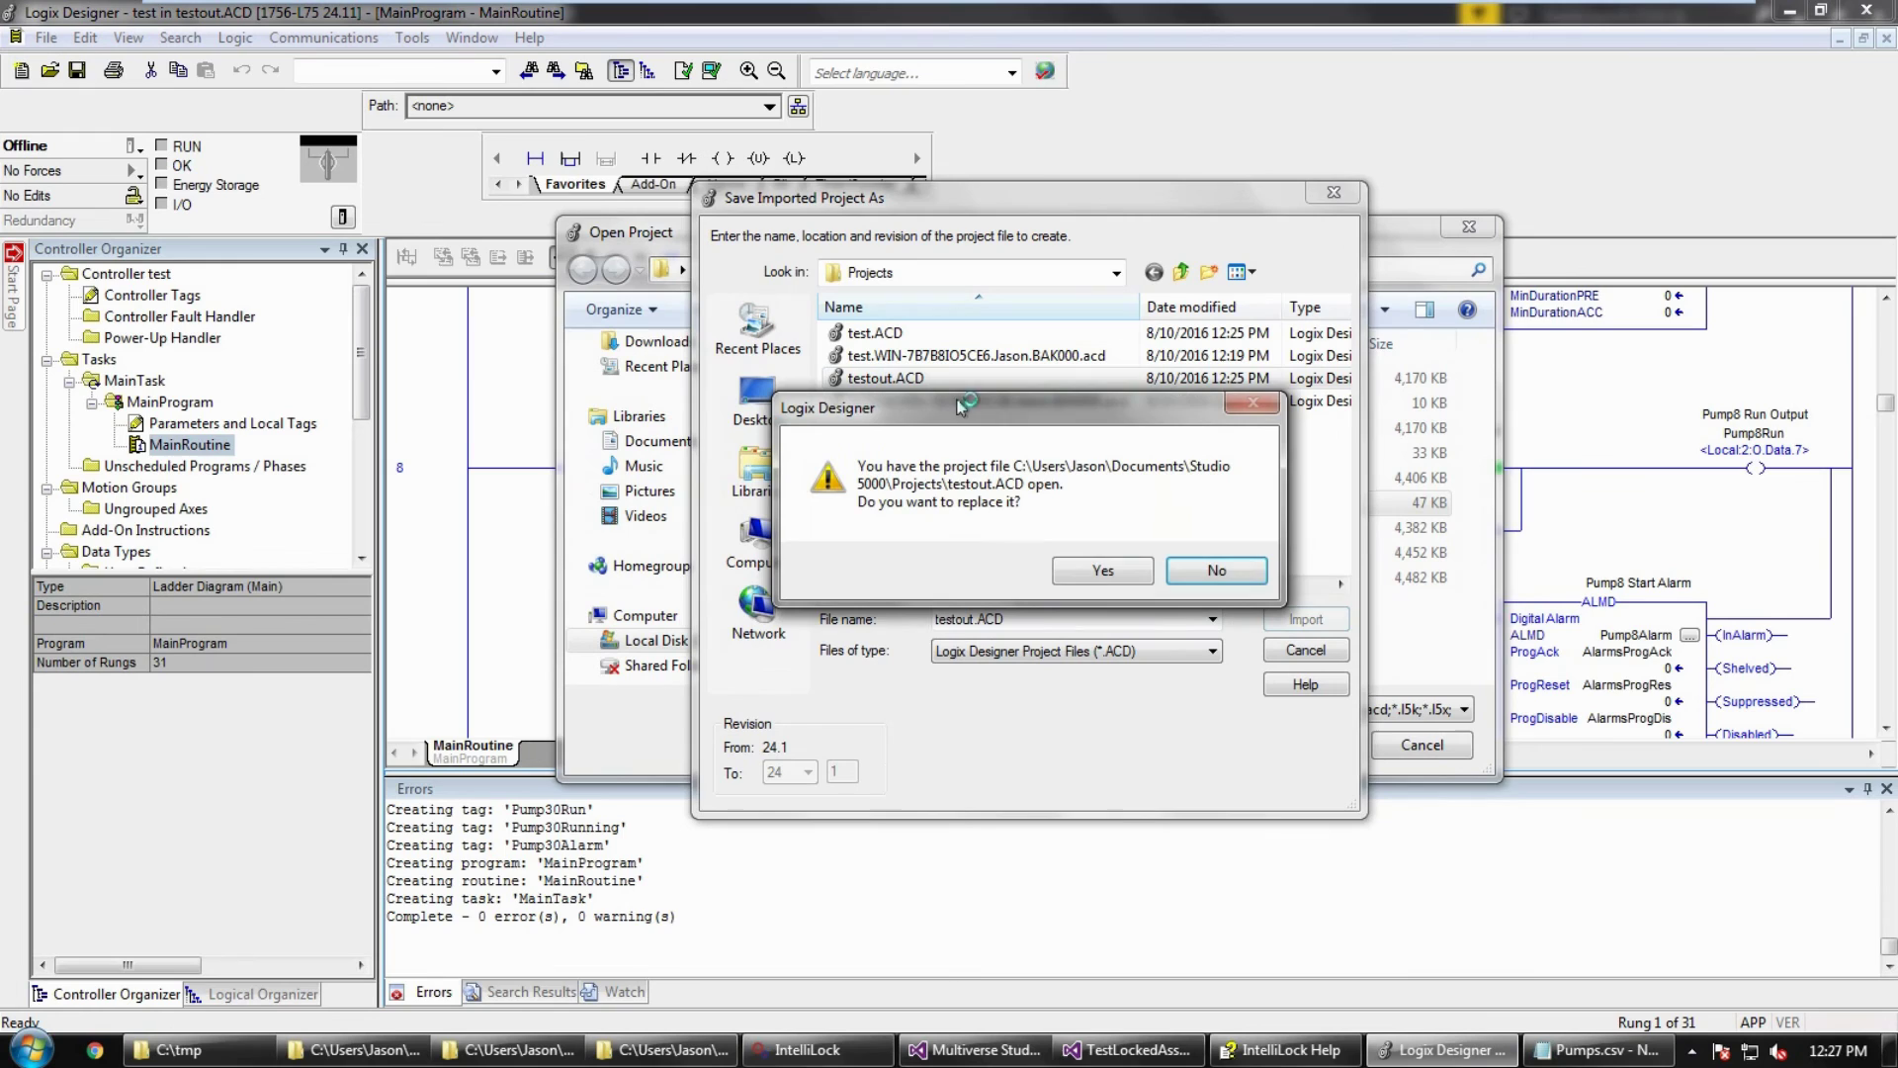
{"action": "left_click", "coordinate": [1135, 575]}
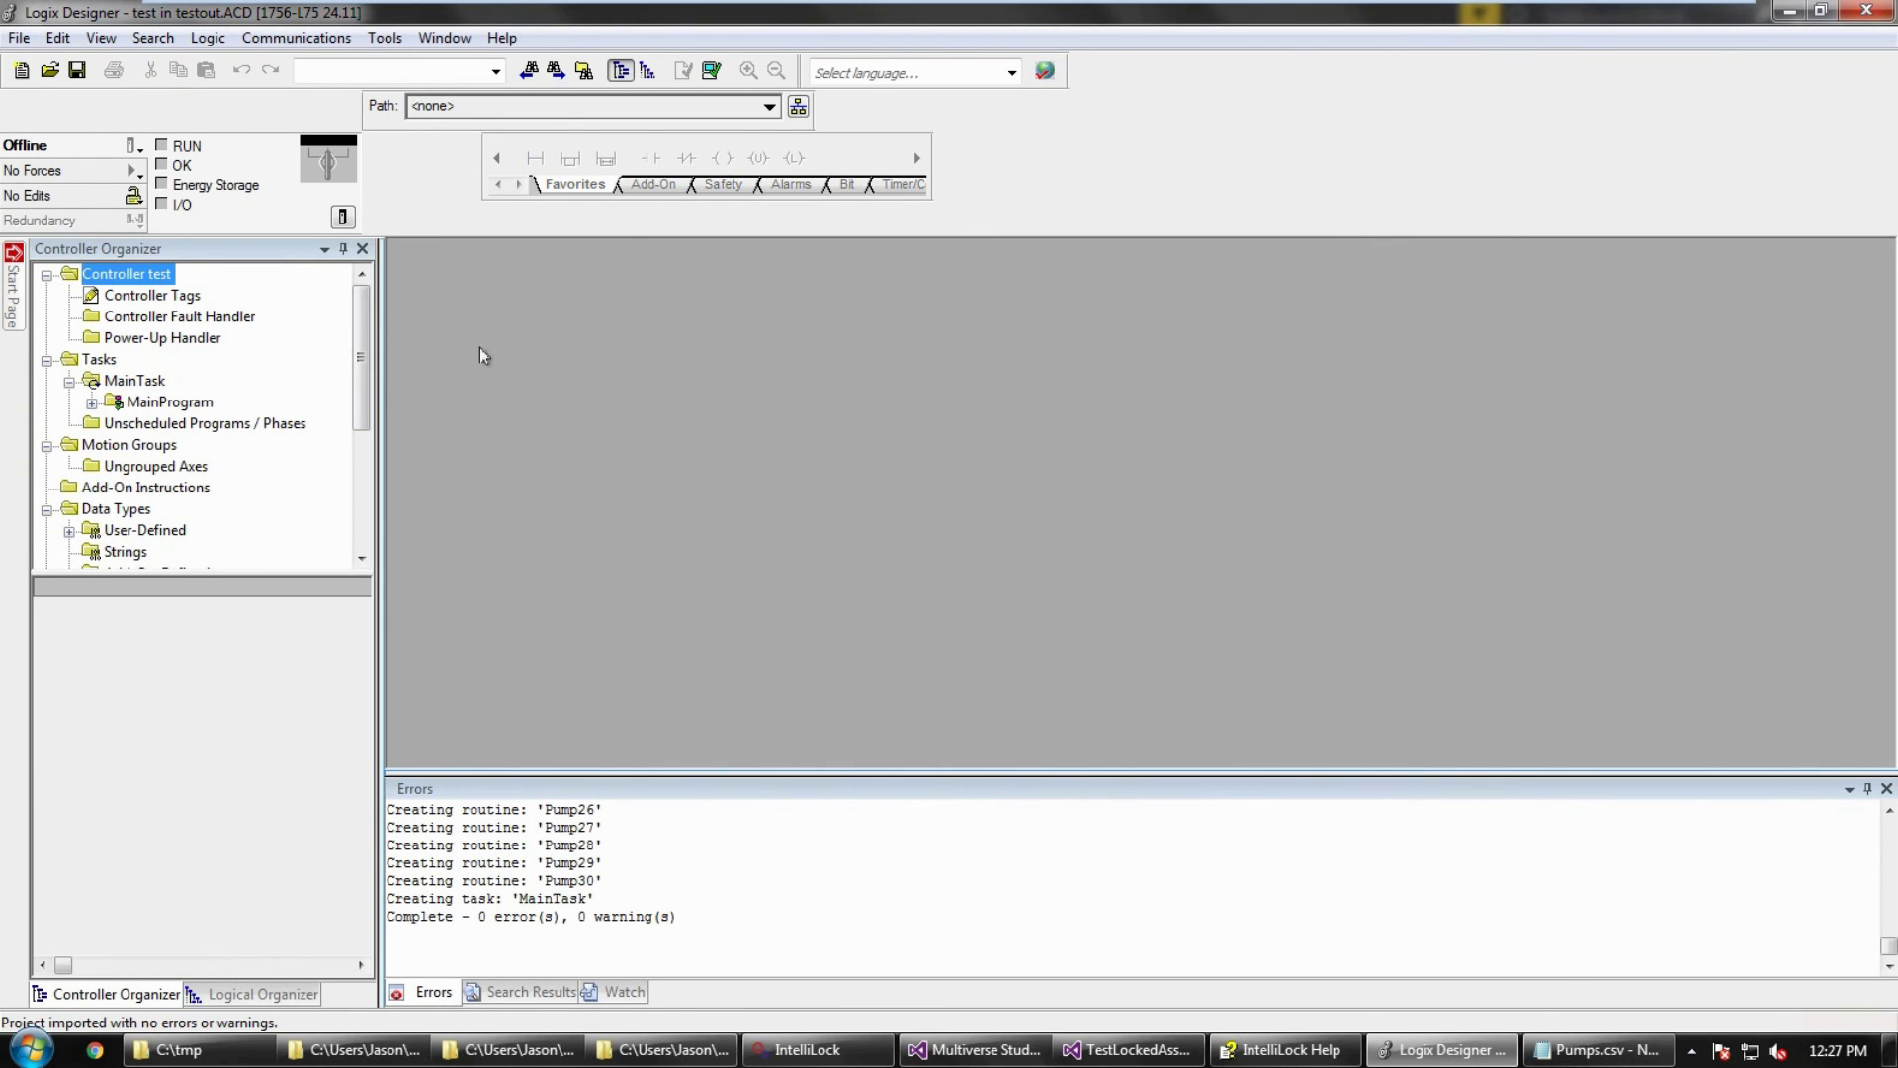
Step: Open the Pump1, Pump10, Pump12, Pump14, Pump15, Pump17 and Pump6 routines under MainProgram
{"action": "left_click", "coordinate": [92, 403]}
{"action": "double_click", "coordinate": [179, 341]}
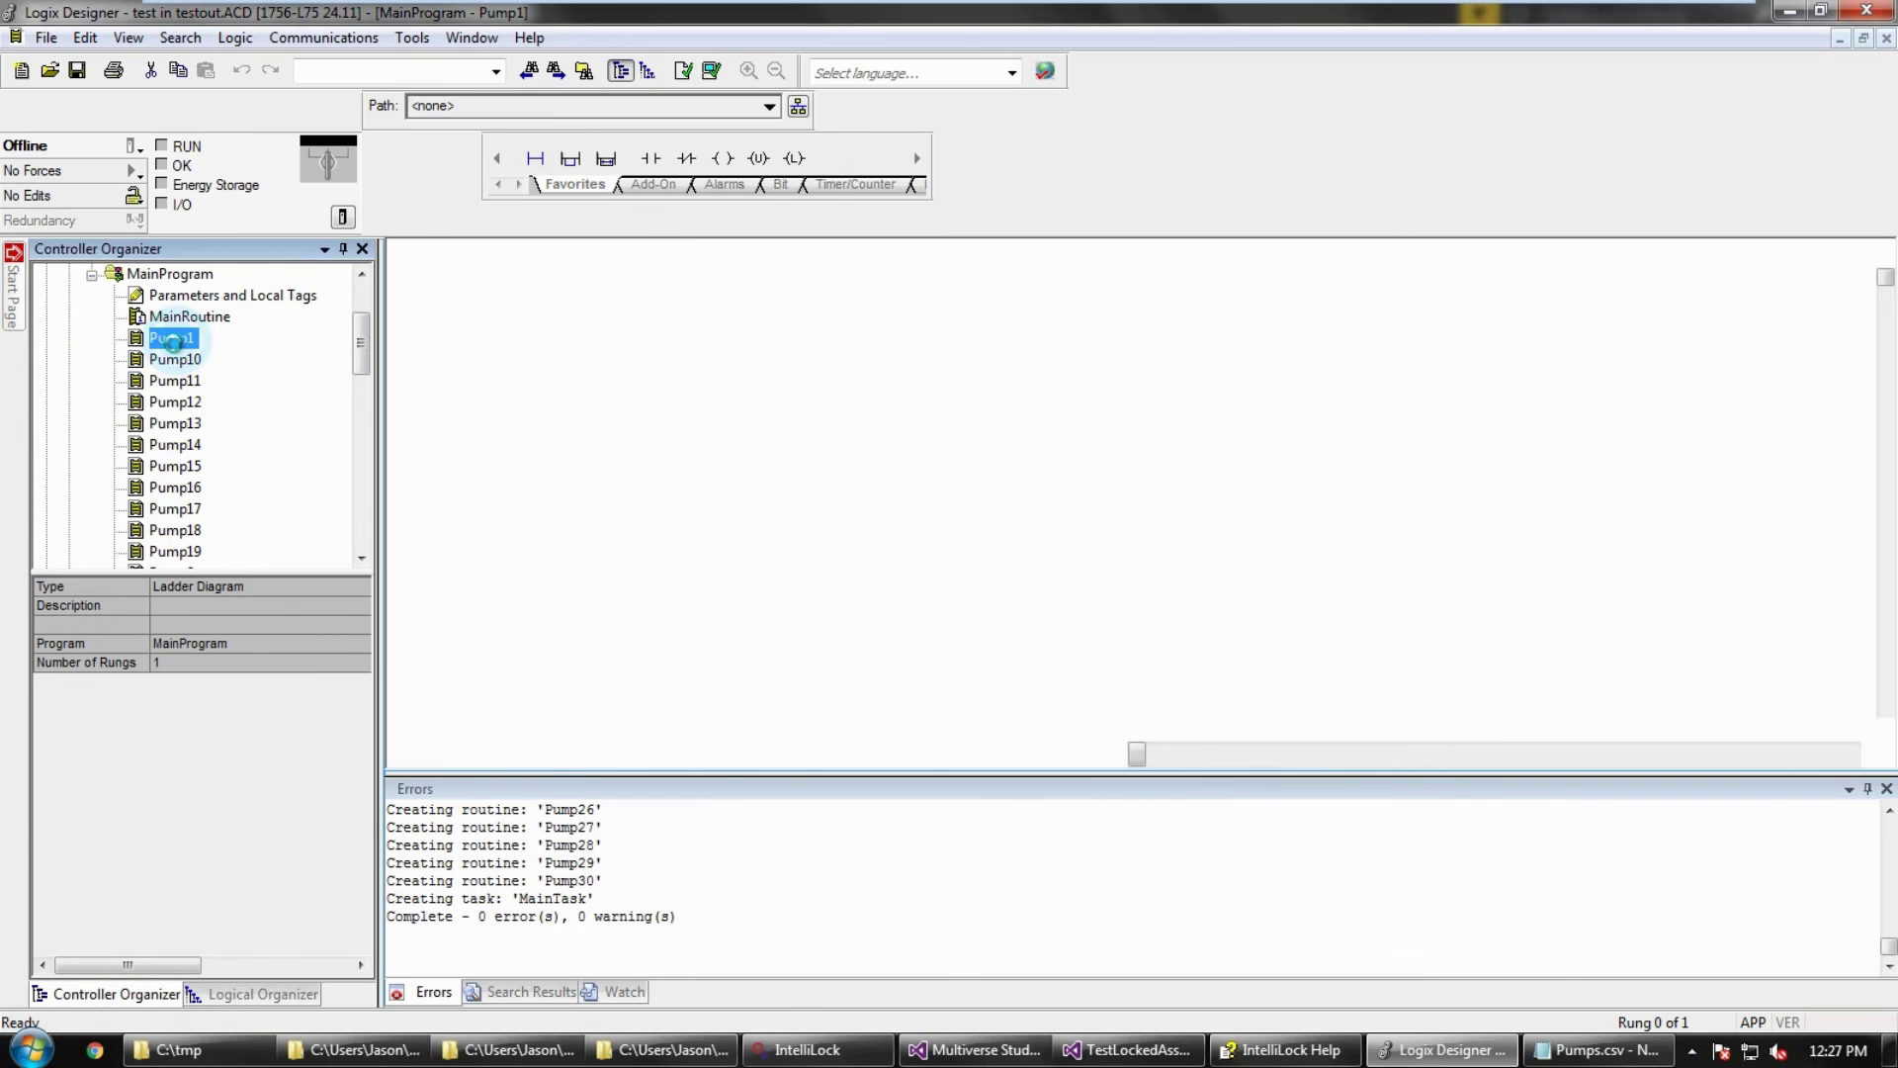
{"action": "double_click", "coordinate": [175, 359]}
{"action": "double_click", "coordinate": [175, 402]}
{"action": "double_click", "coordinate": [176, 443]}
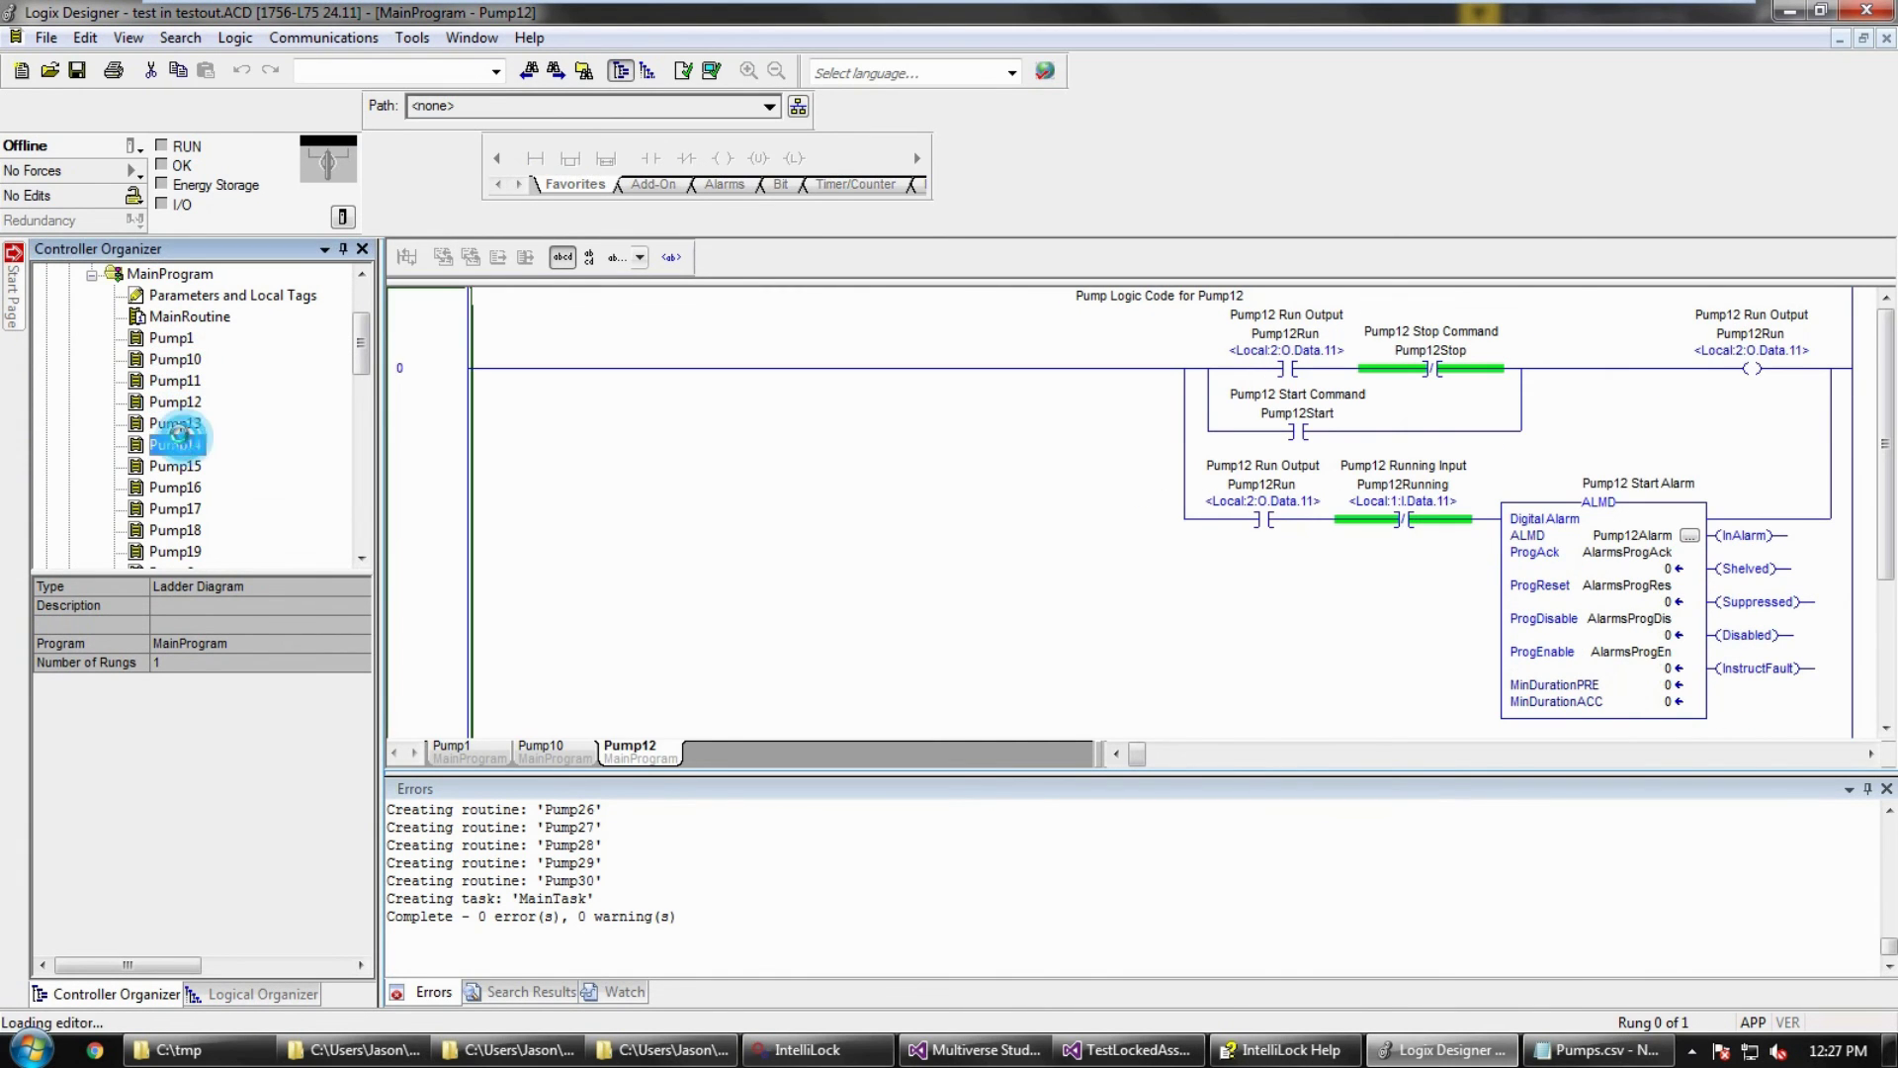
{"action": "double_click", "coordinate": [175, 466]}
{"action": "double_click", "coordinate": [176, 509]}
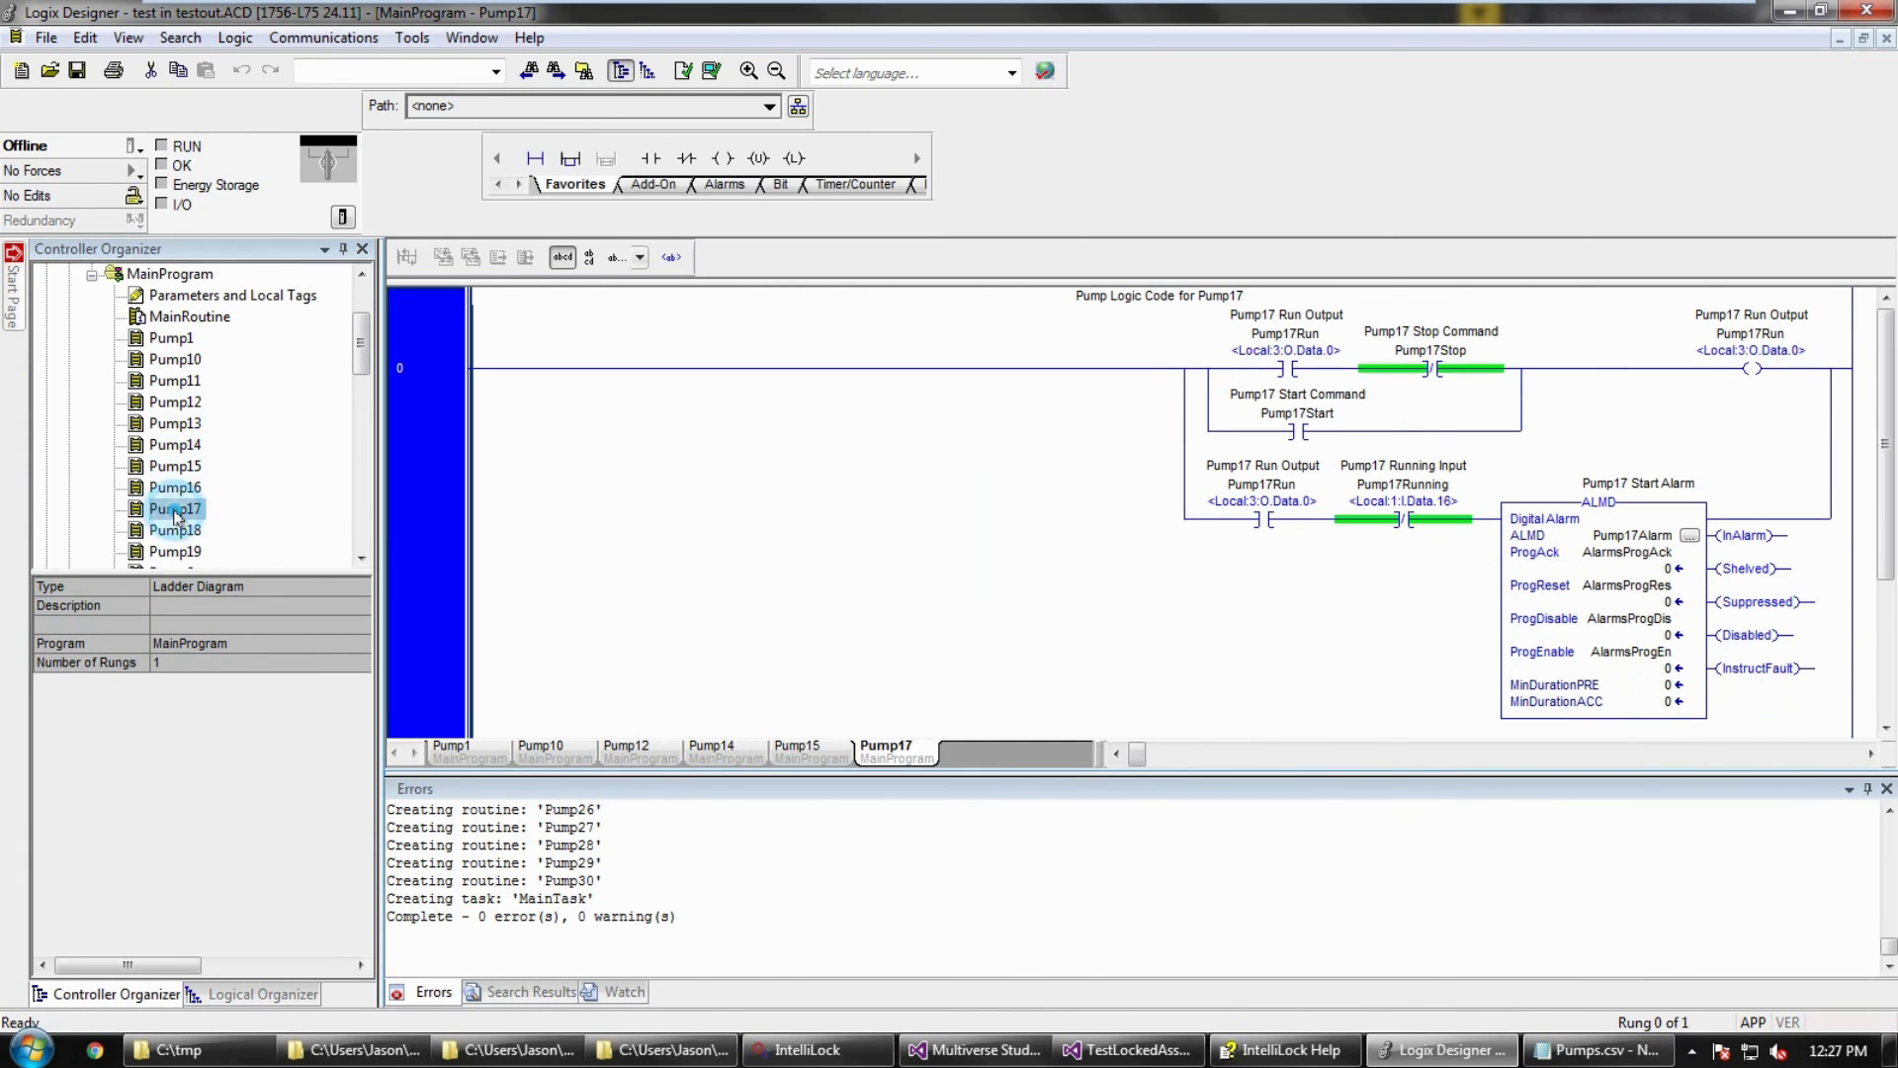
{"action": "scroll", "coordinate": [918, 461], "scroll_direction": "down", "scroll_amount": 3}
{"action": "scroll", "coordinate": [194, 506], "scroll_direction": "down", "scroll_amount": 3}
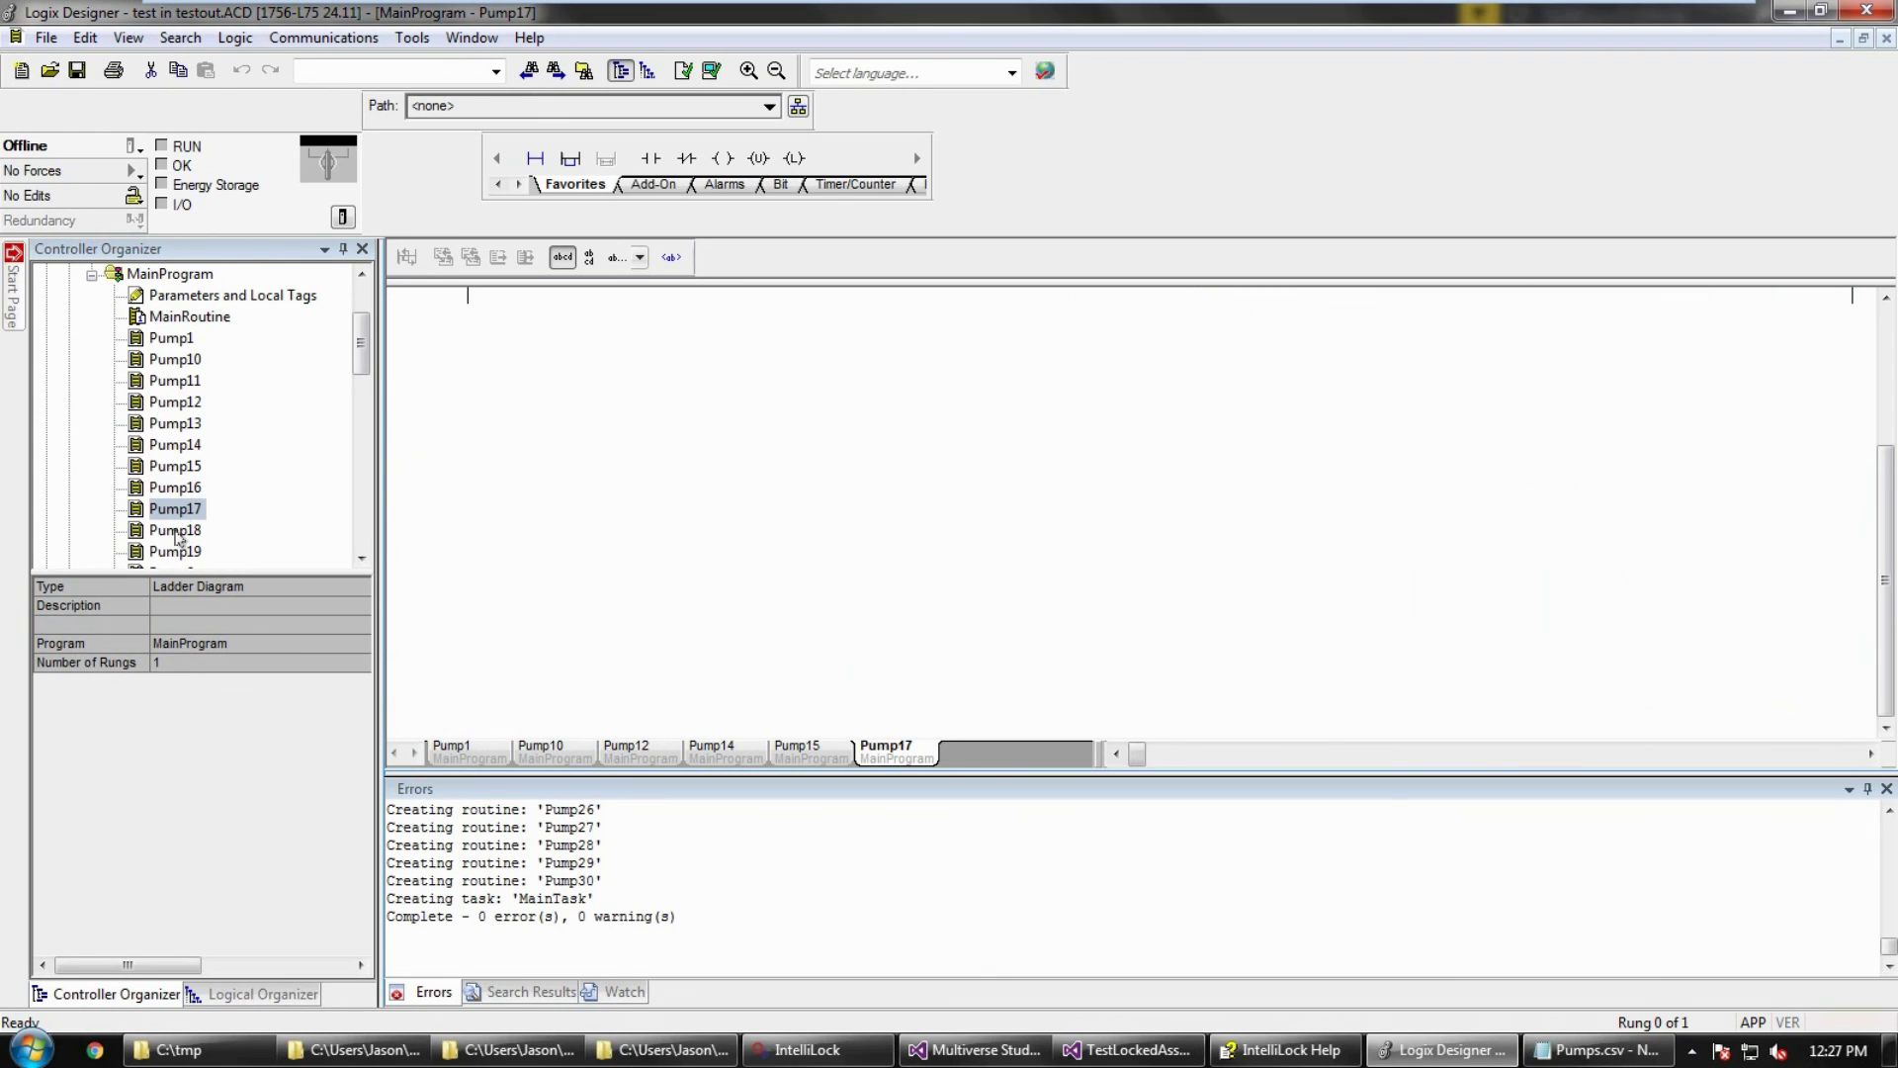
{"action": "left_click_drag", "start_coordinate": [360, 351], "coordinate": [360, 445]}
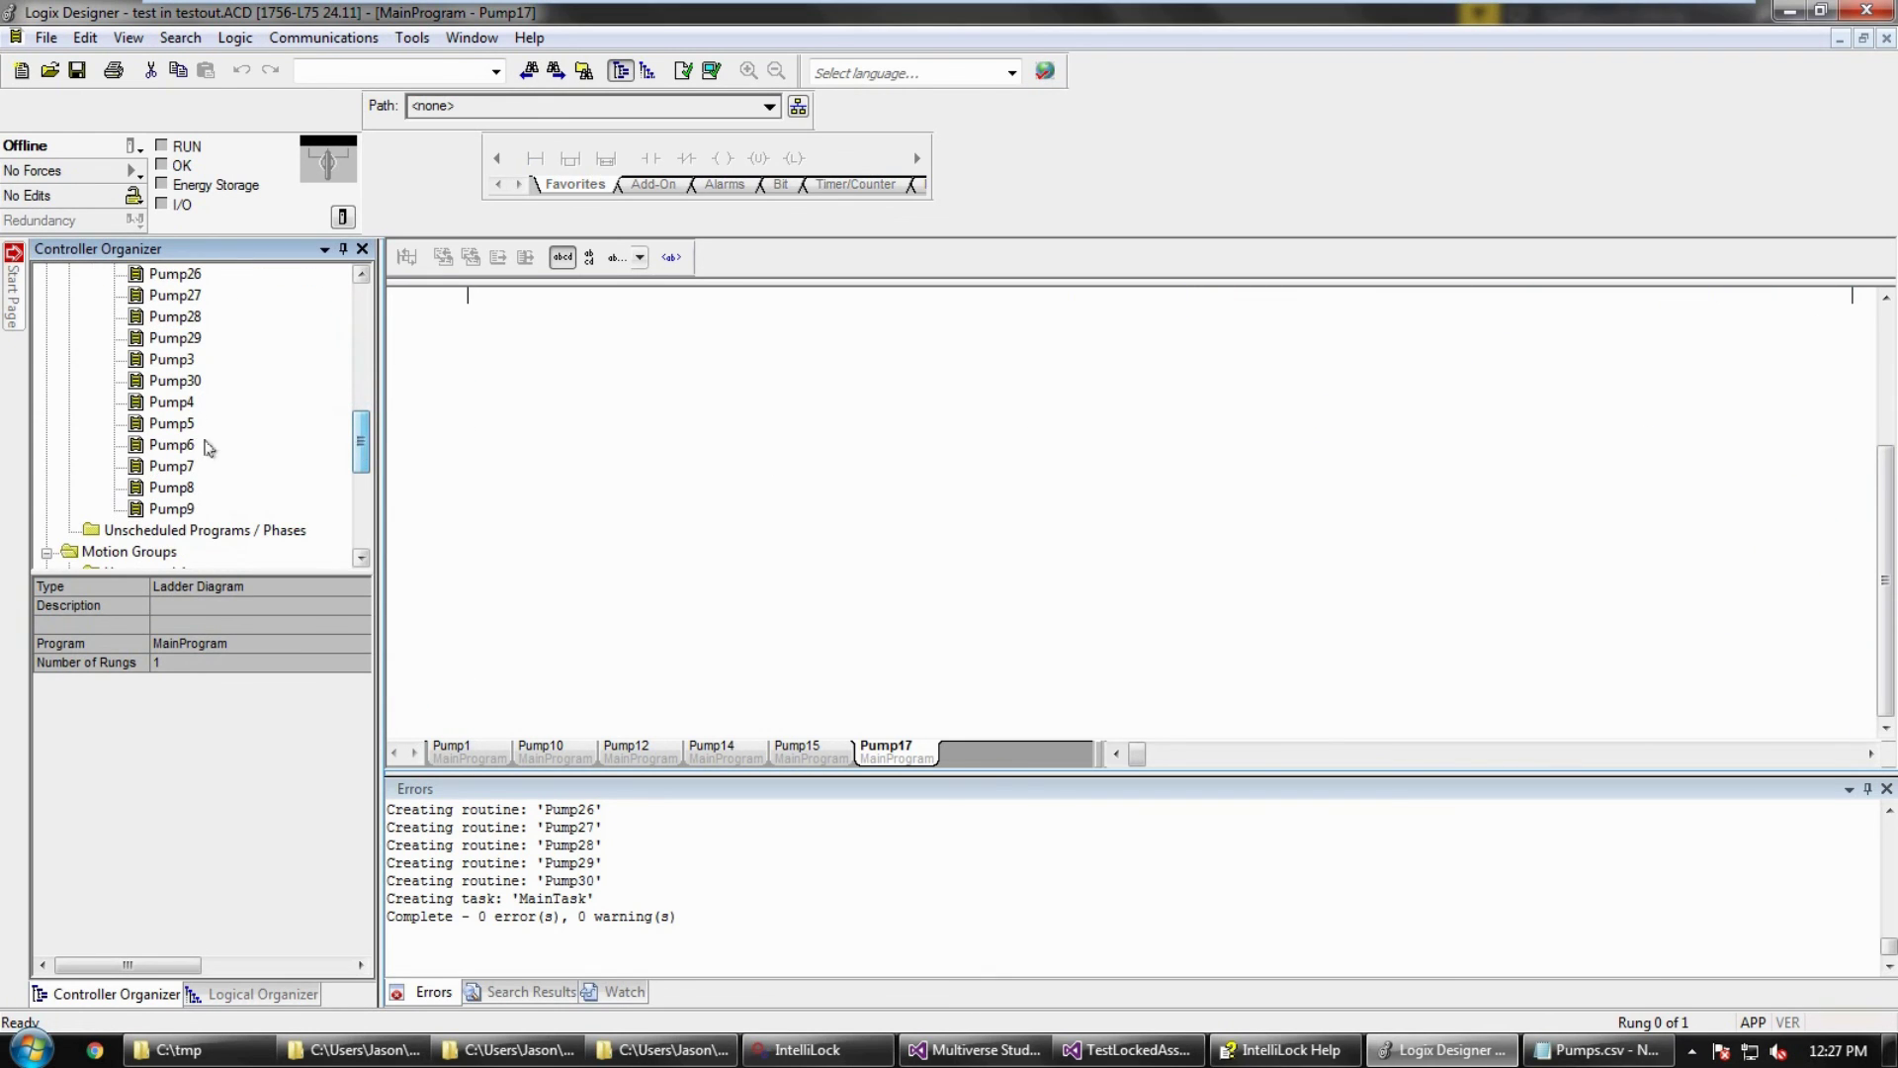
{"action": "double_click", "coordinate": [171, 446]}
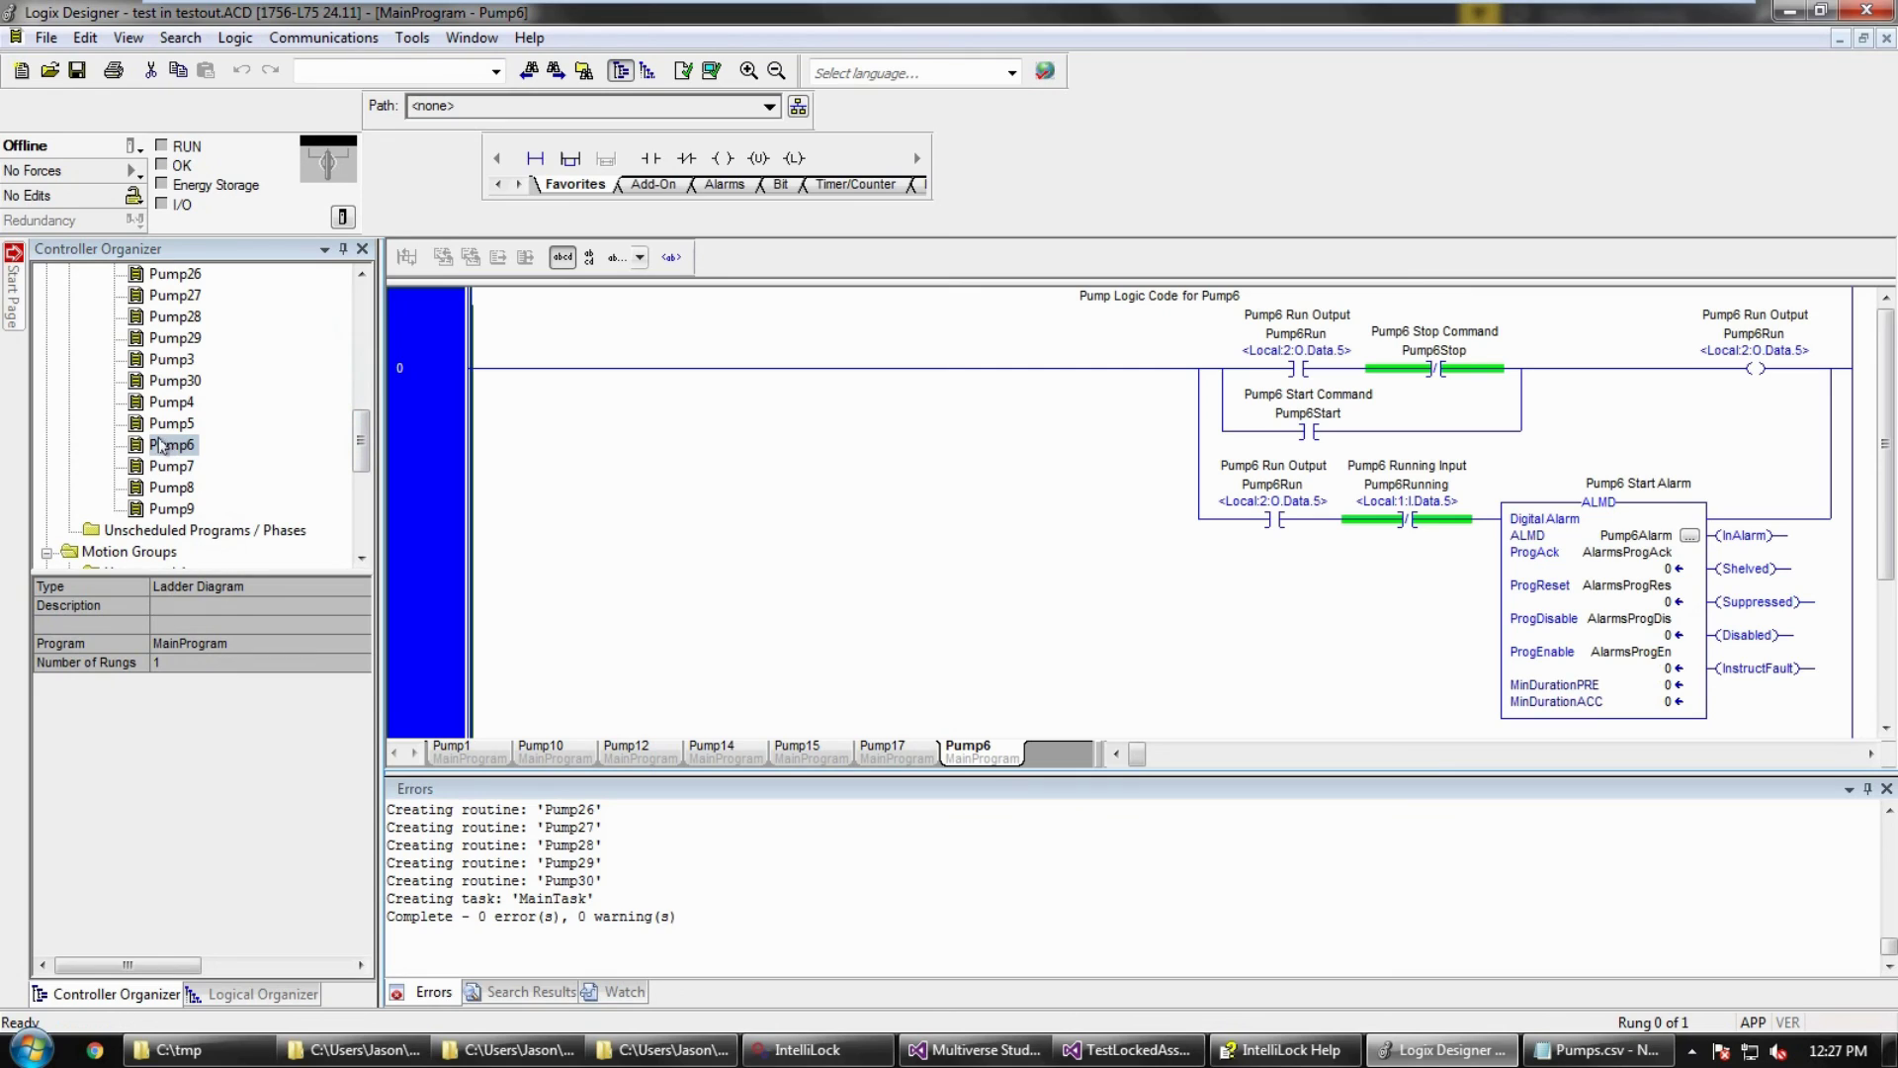